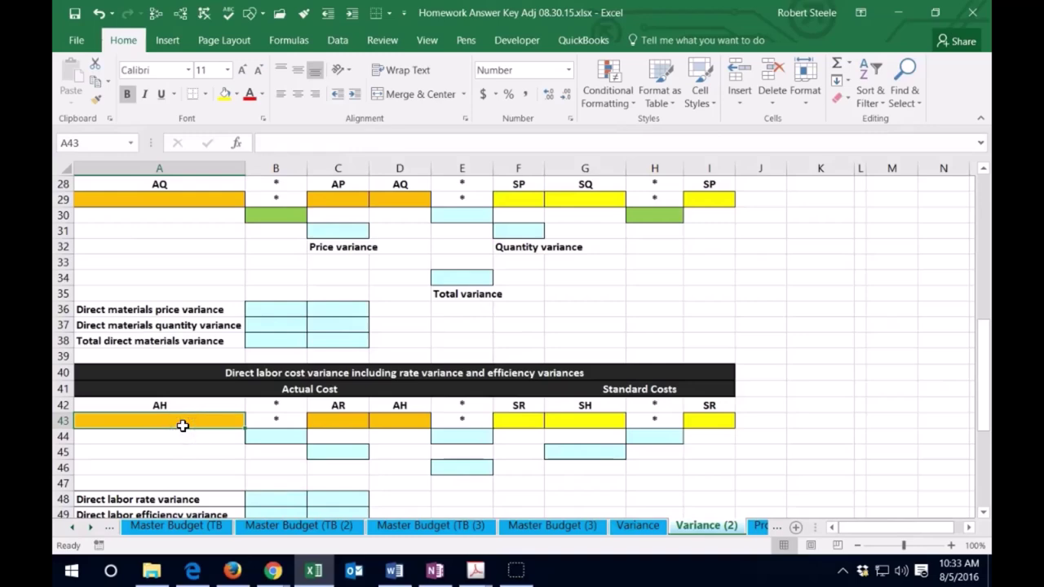
Calculate the direct materials total standard cost in E4 as unit quantity times cost per unit, =B4*D4.
scroll(183, 425, down, 4)
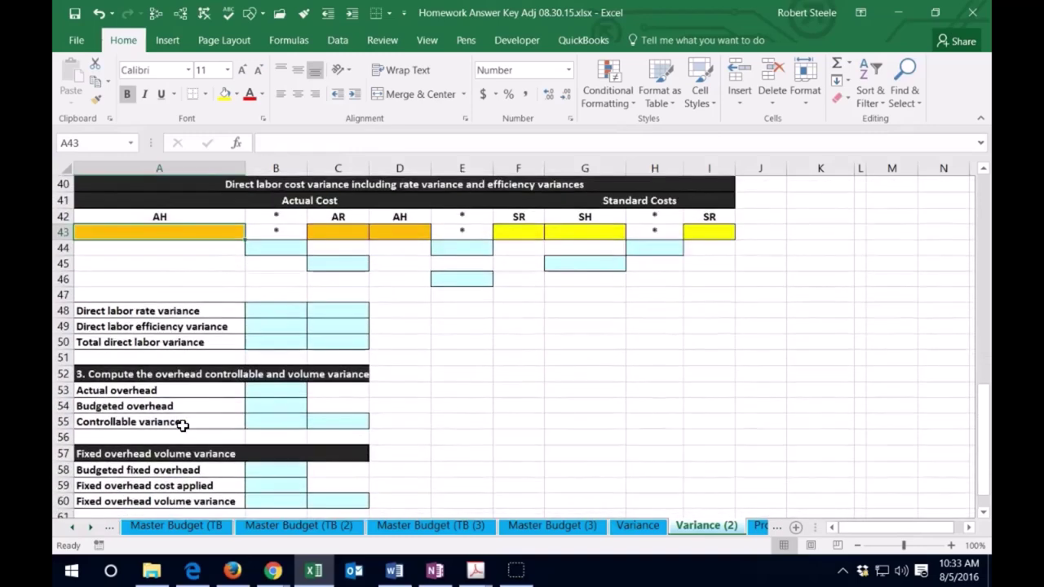
scroll(183, 425, down, 1)
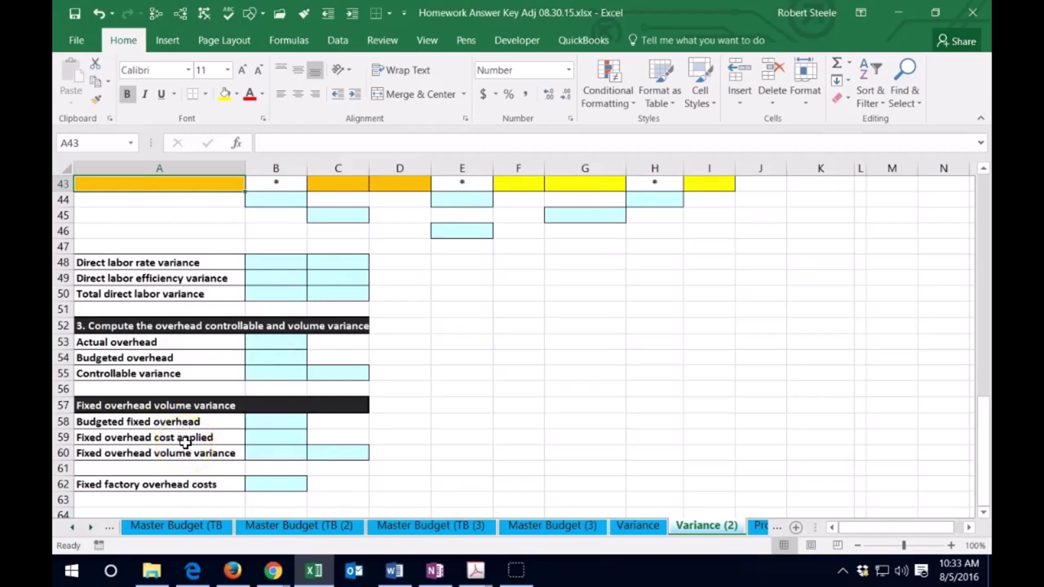
scroll(367, 412, up, 13)
scroll(369, 410, up, 1)
click(456, 259)
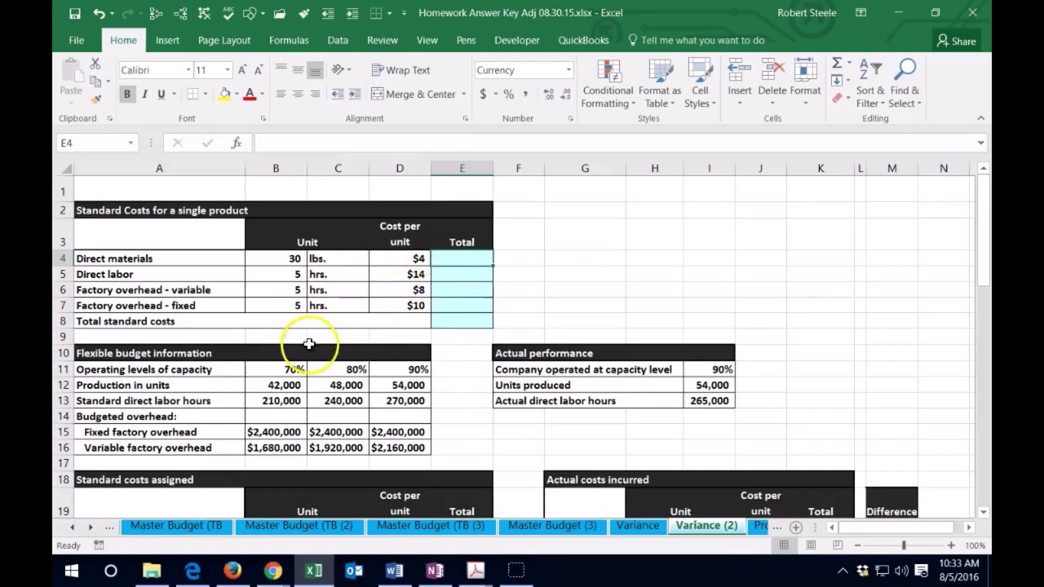
click(276, 259)
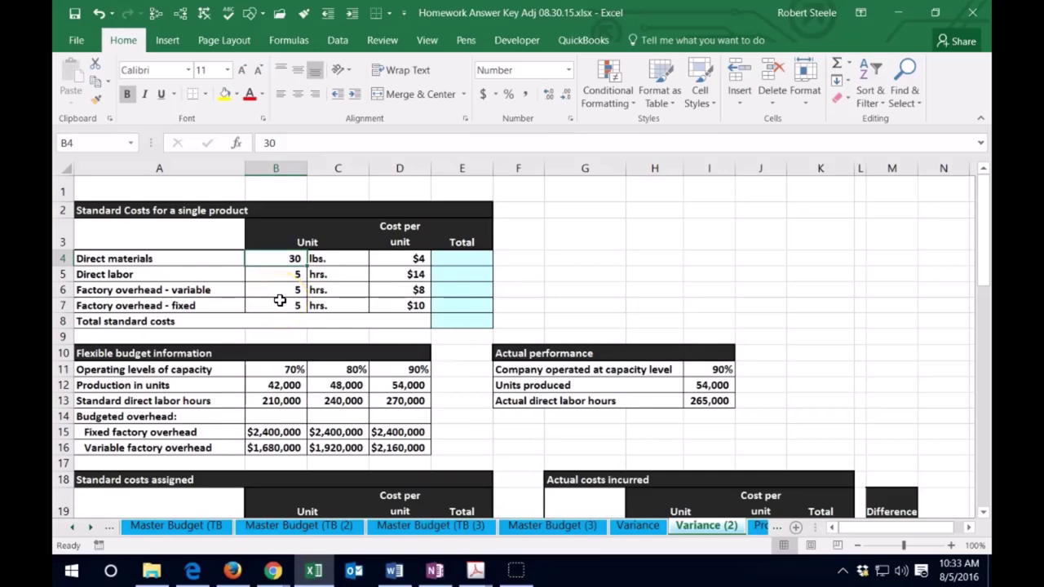
key(Right)
key(Right)
key(Right)
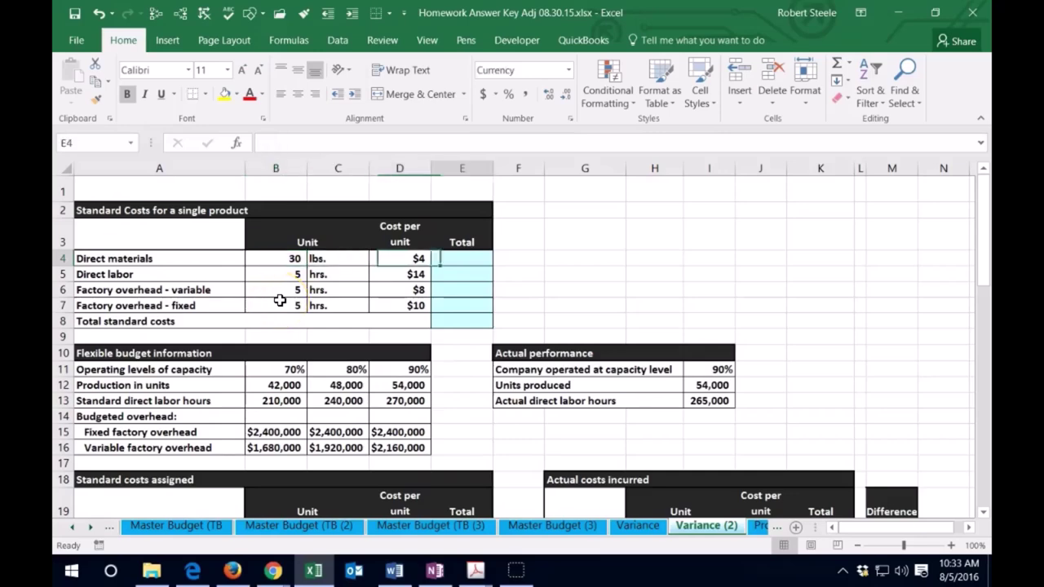
text(=)
key(Left)
key(Left)
key(Left)
text(*)
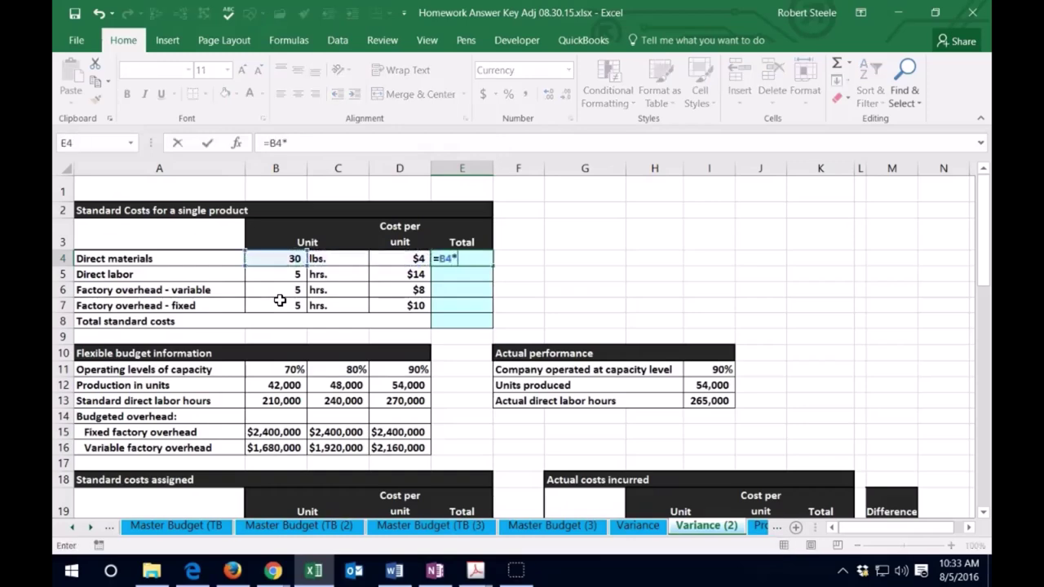
key(Left)
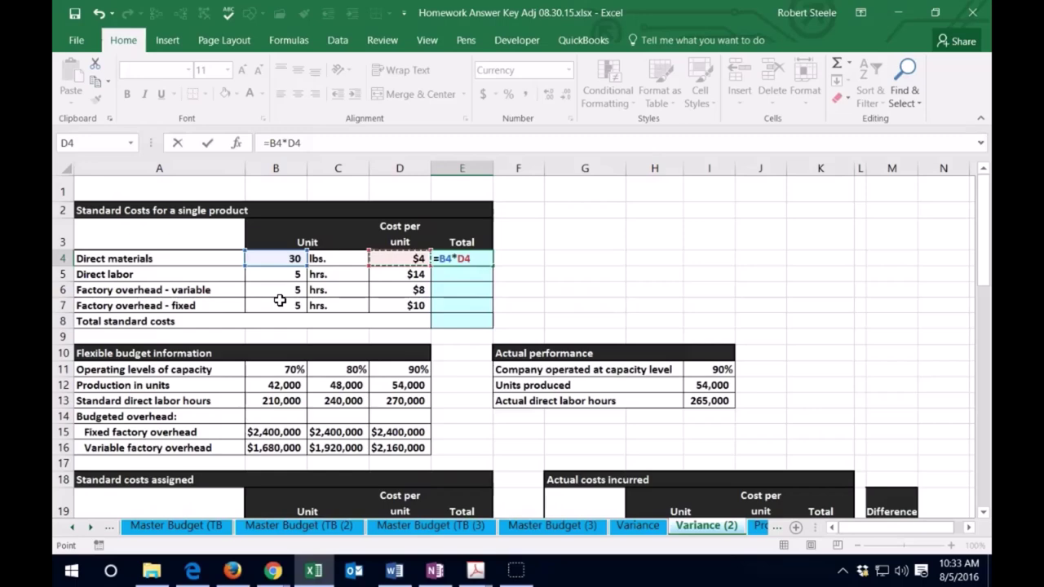
key(Return)
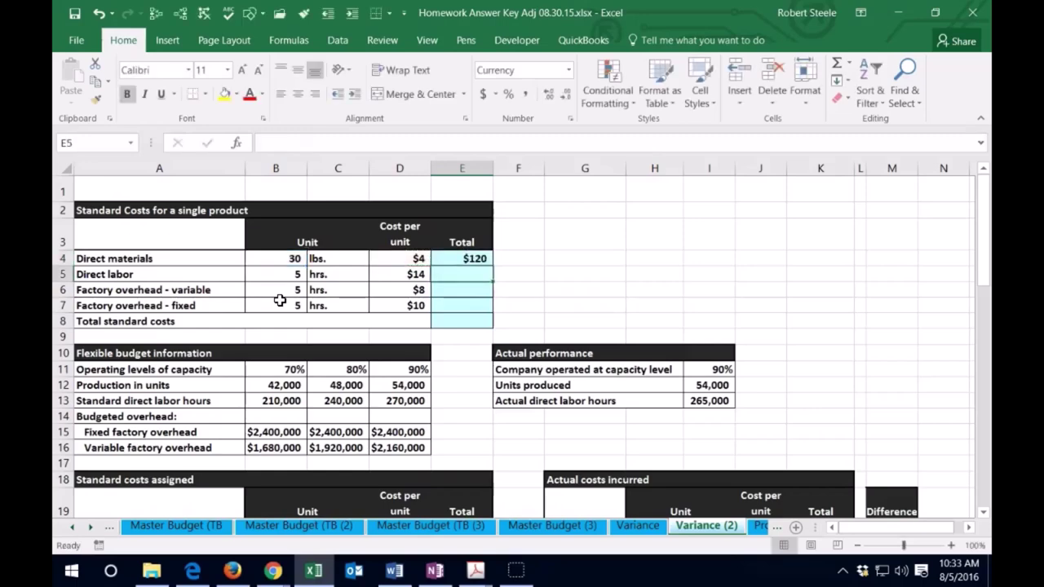
Calculate the direct labor total in E5 as hours times cost per unit, =B5*D5.
key(Left)
key(Left)
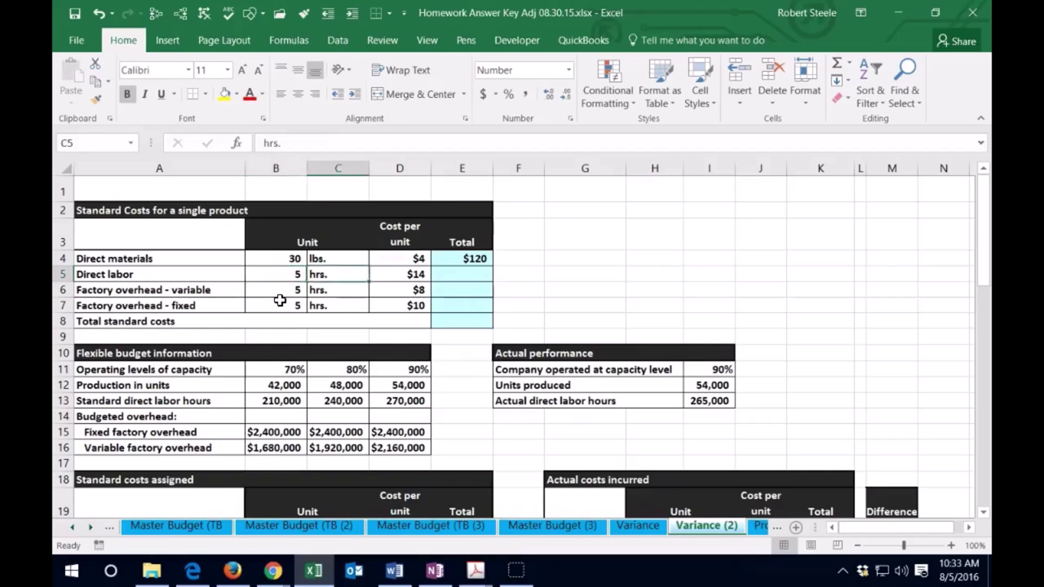
key(Right)
key(Right)
text(=)
key(Left)
key(Left)
key(Left)
text(*)
key(Left)
key(Return)
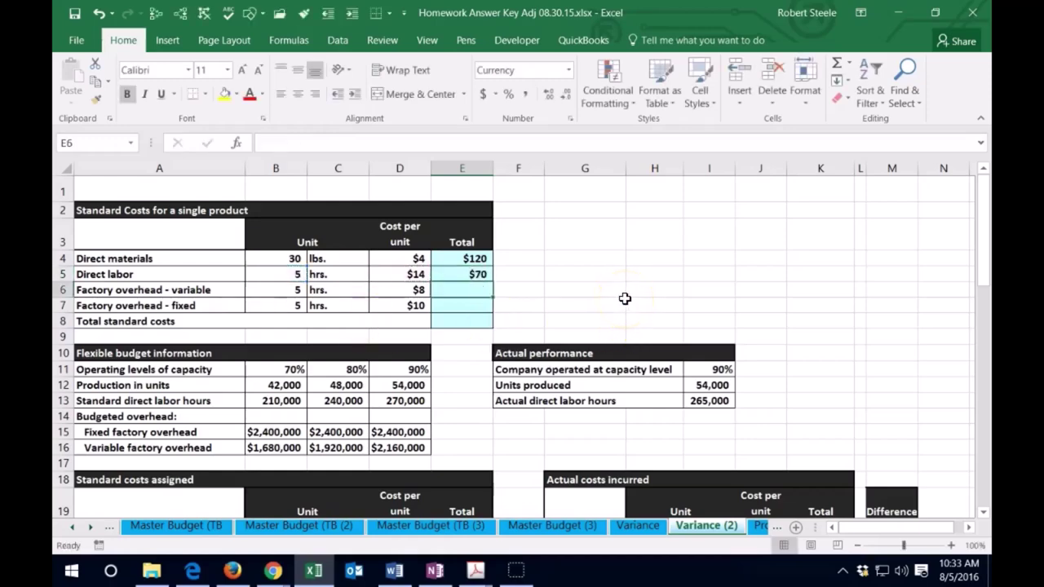
Calculate the variable factory overhead total in E6 with the formula =B6*D6.
text(=)
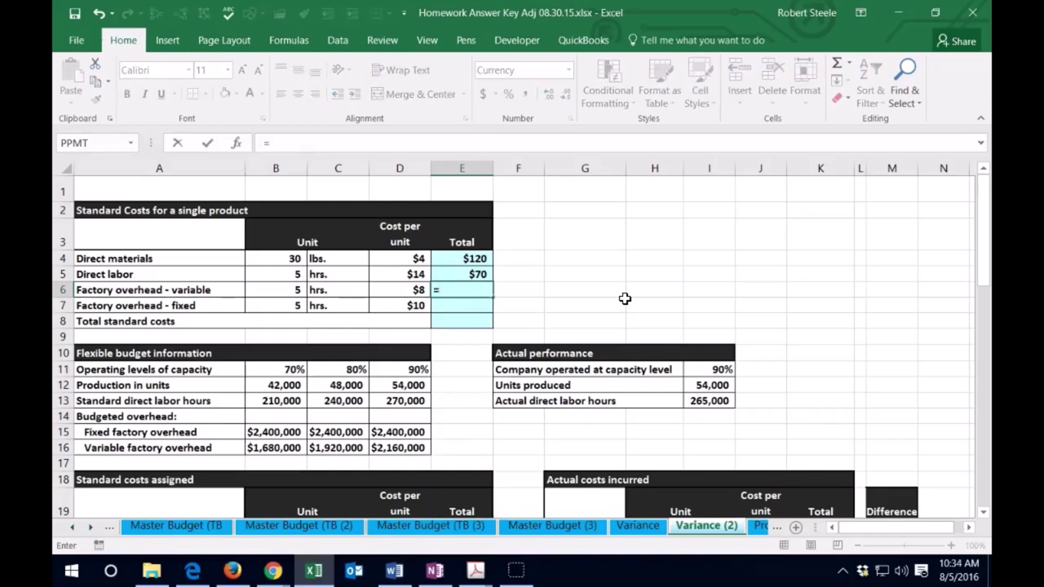
key(Left)
key(Left)
key(Left)
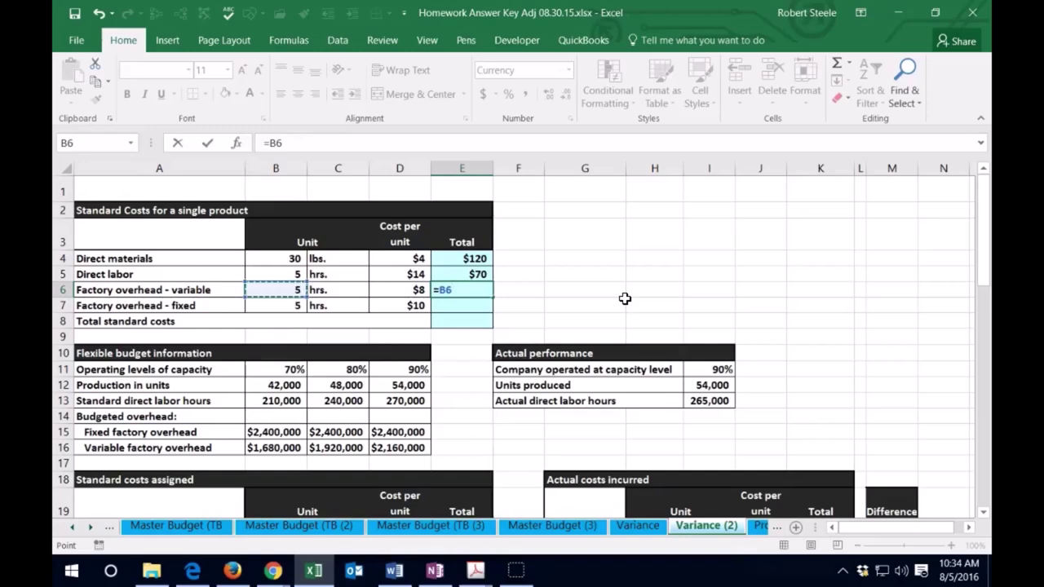
text(*)
key(Left)
key(Return)
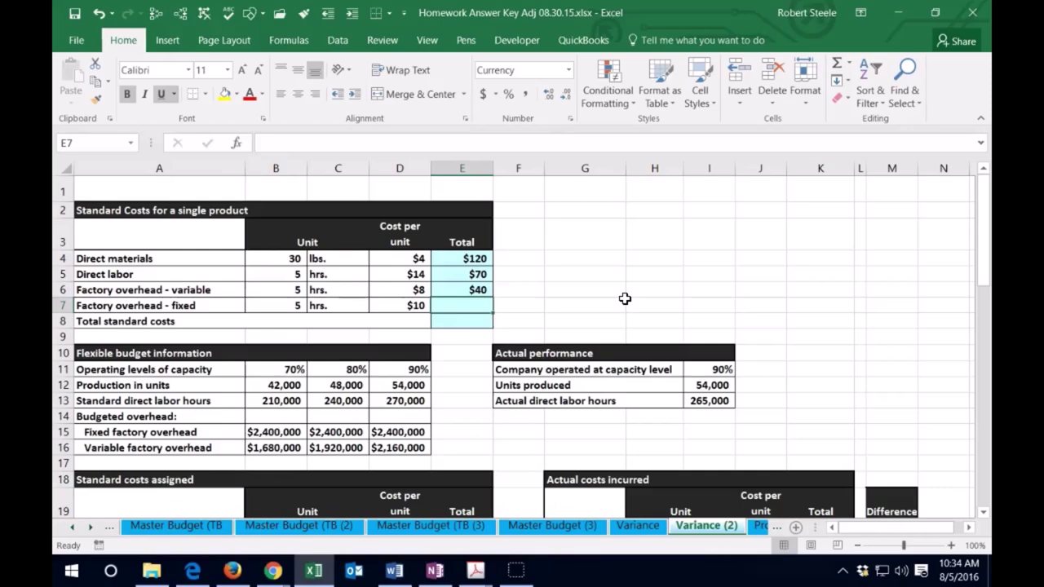
Calculate the fixed factory overhead total in E7 with the formula =B7*D7.
text(=)
key(Left)
key(Left)
key(Left)
text(*)
key(Left)
key(Return)
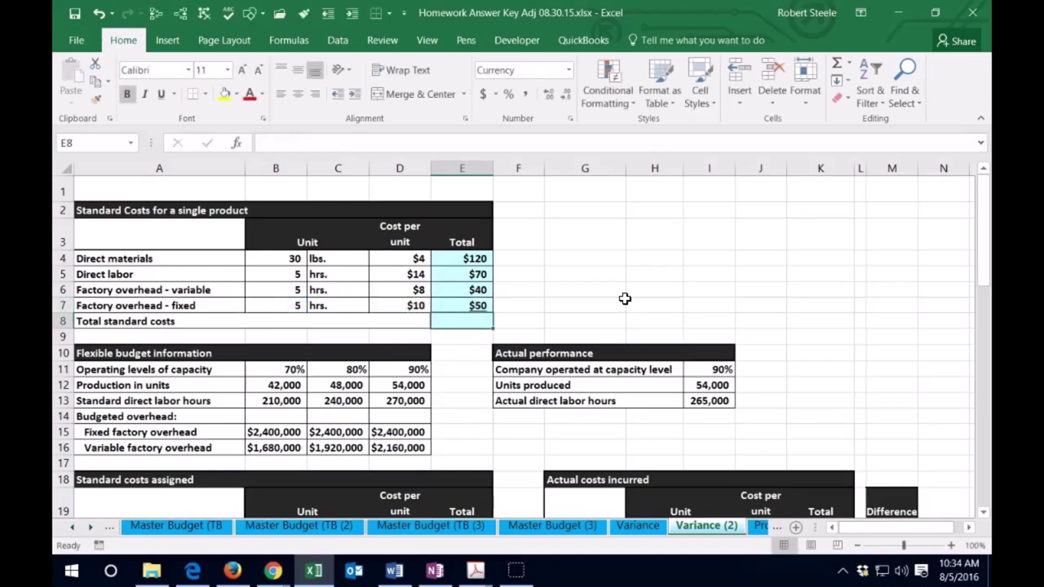
Add up the total standard costs in E8 with a SUM of E4:E7.
text(=sum()
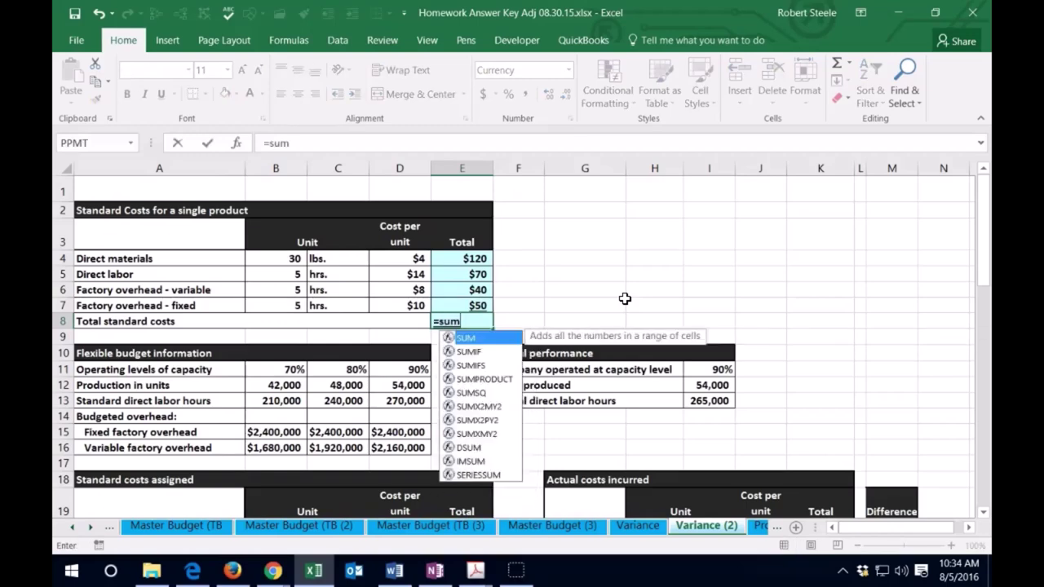
drag(473, 257, 477, 305)
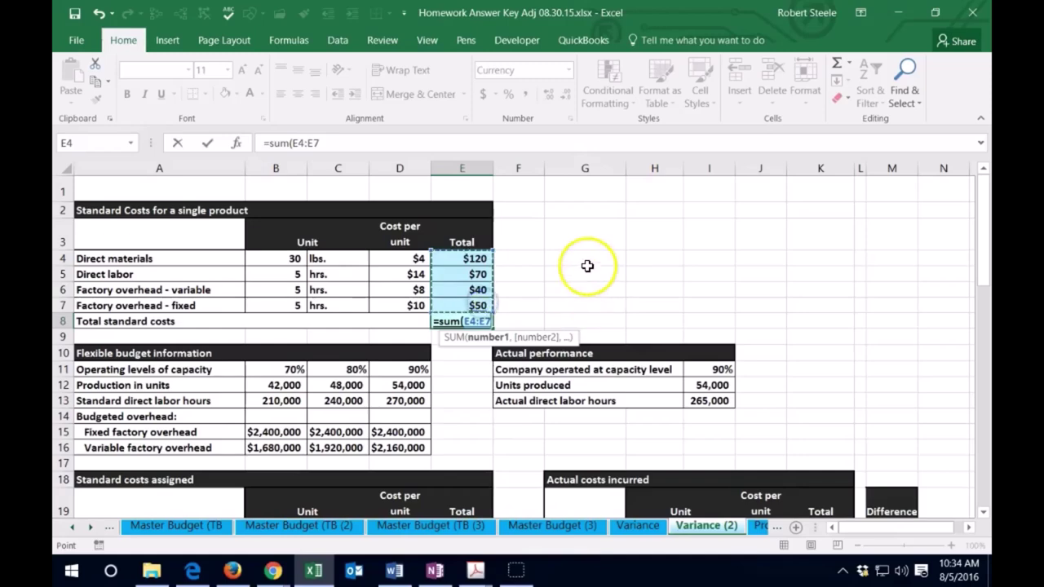
key(Return)
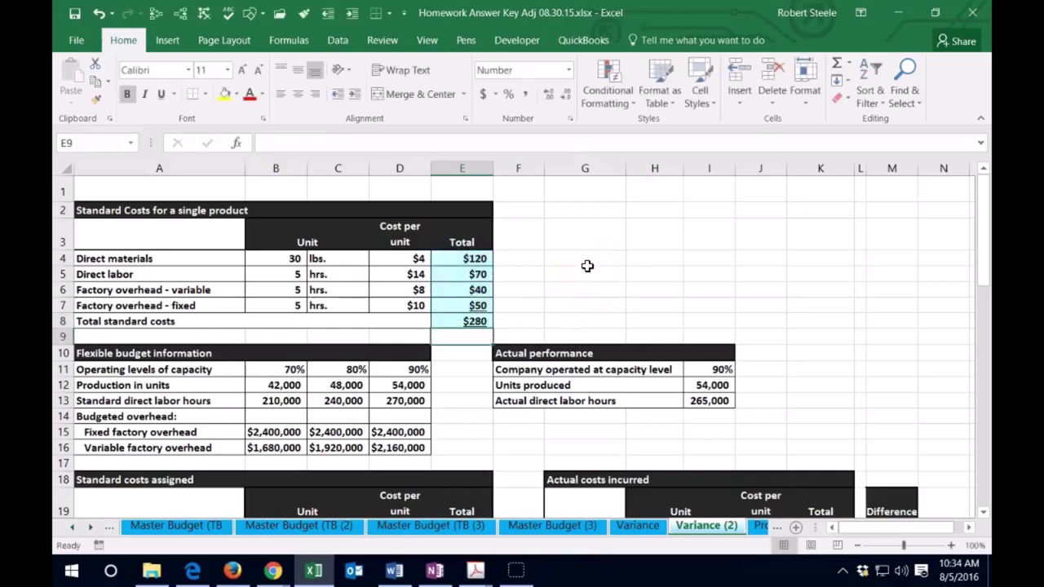
Review the flexible budget information in rows 10 to 16, comparing production units, labor hours and budgeted overhead across the capacity levels.
scroll(588, 265, down, 1)
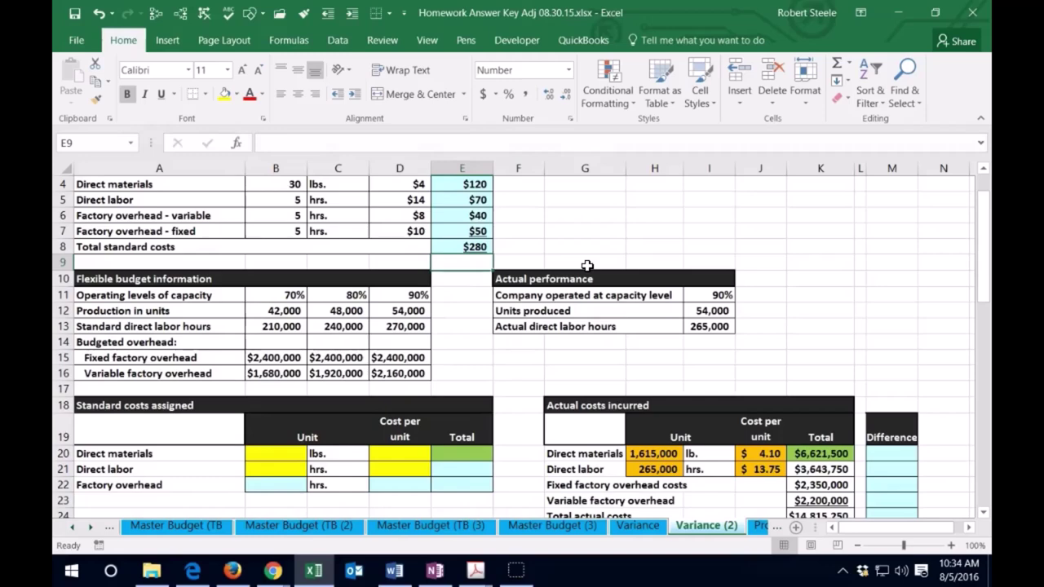
click(163, 279)
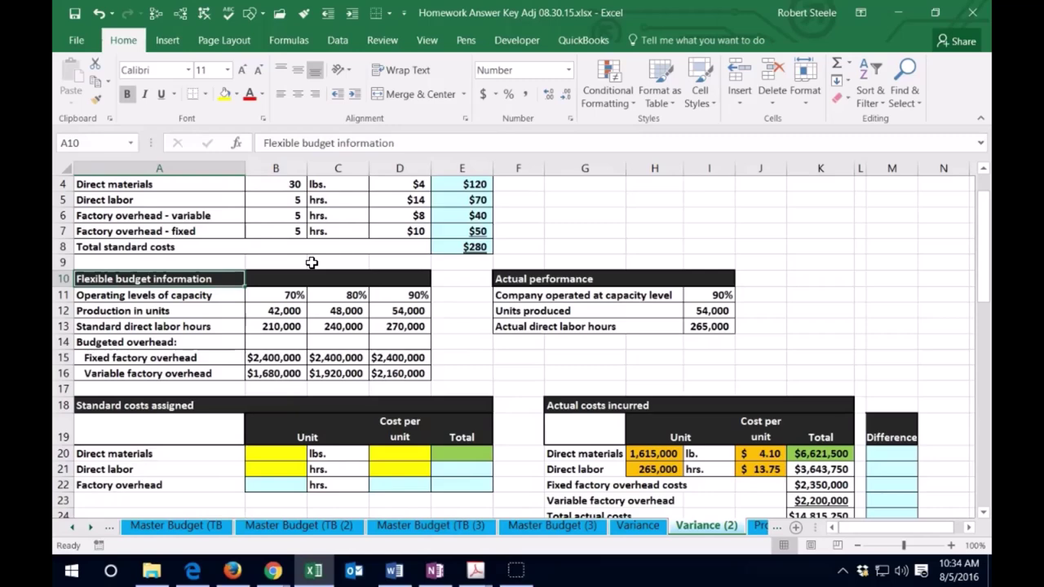
key(Down)
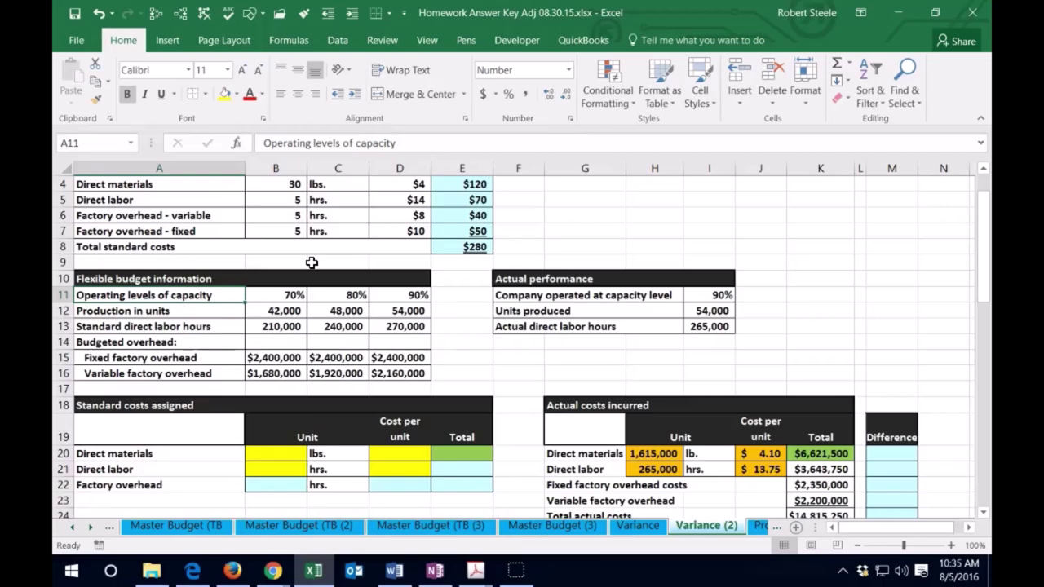
key(Right)
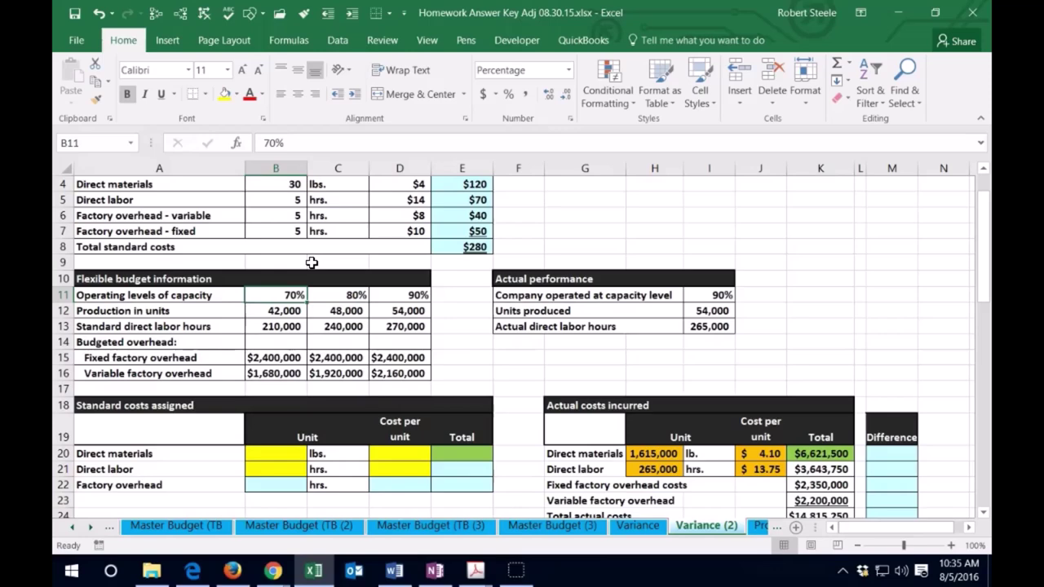
key(Down)
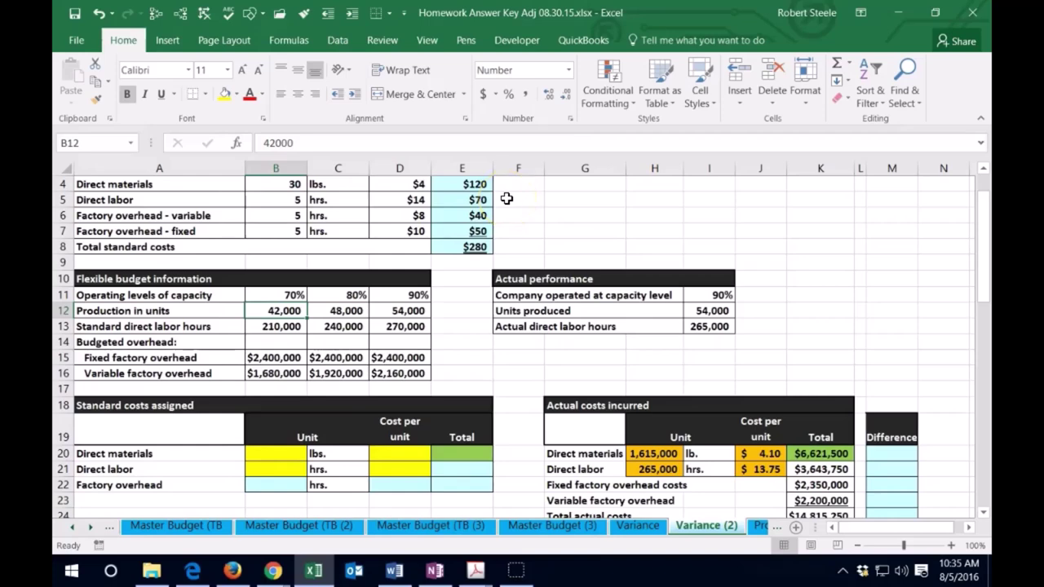
key(Down)
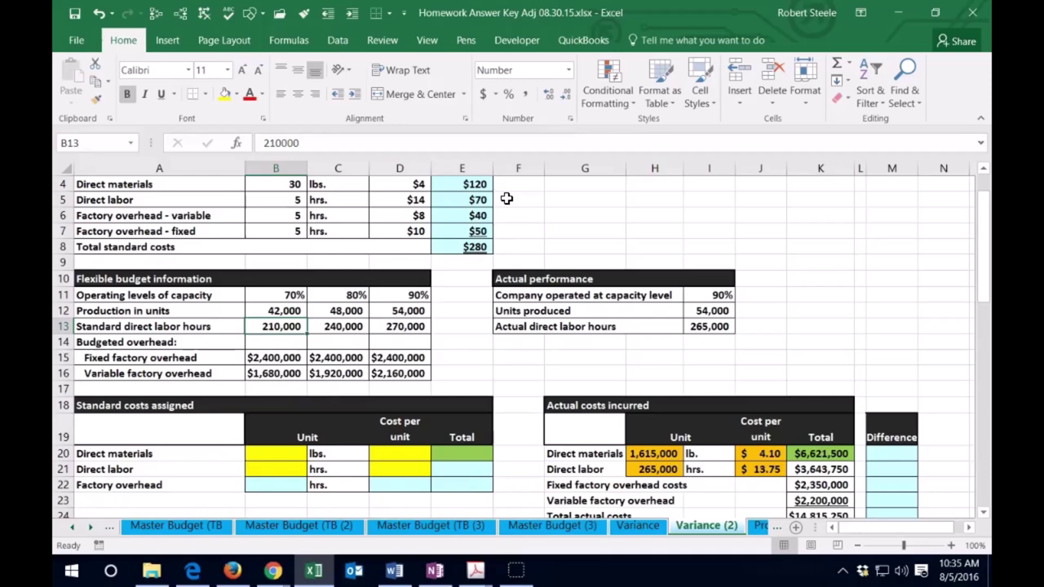
key(Down)
key(Down)
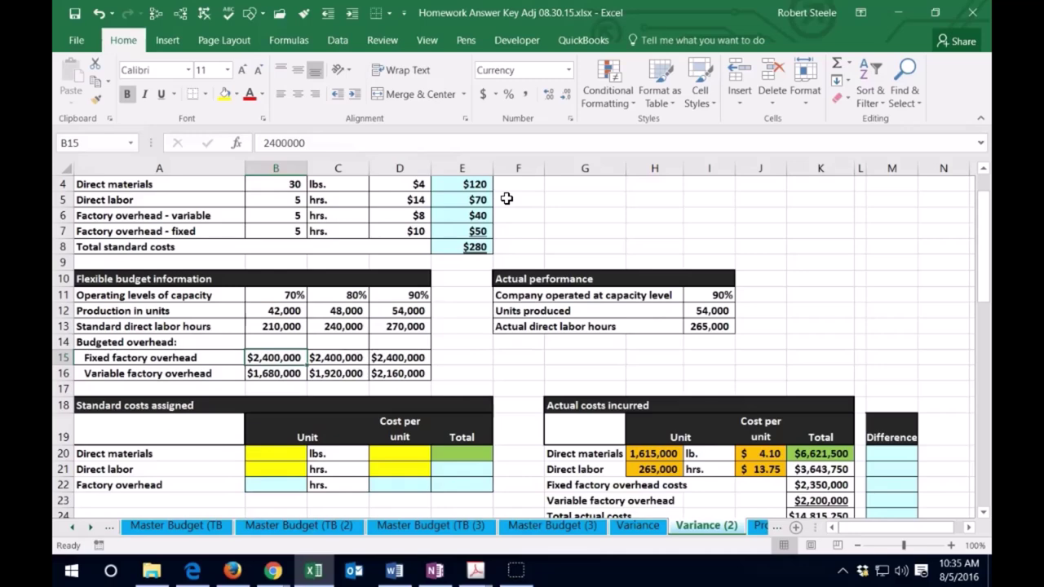
key(Down)
key(Right)
key(Up)
key(Up)
key(Up)
key(Up)
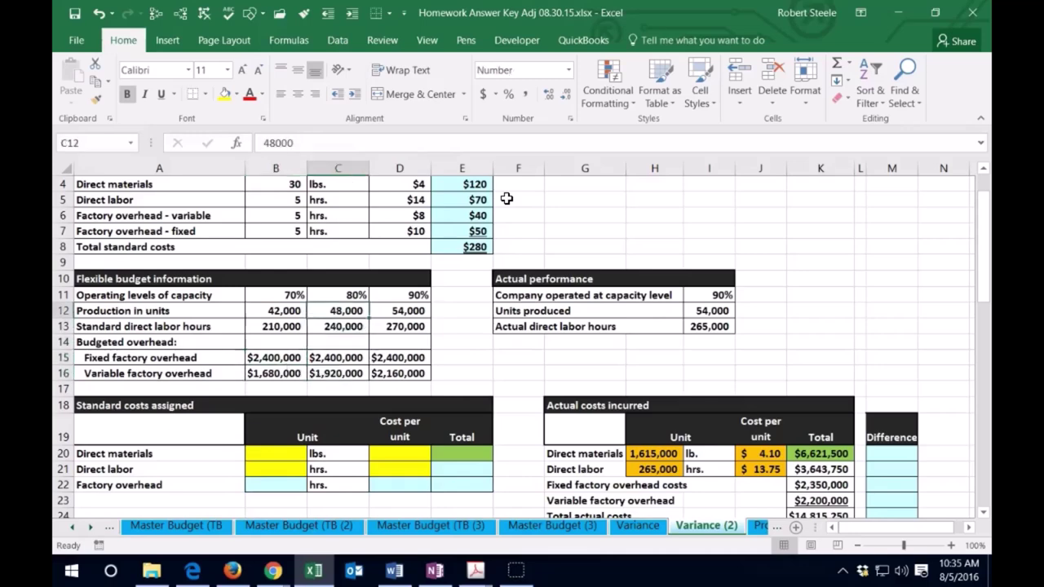
key(Right)
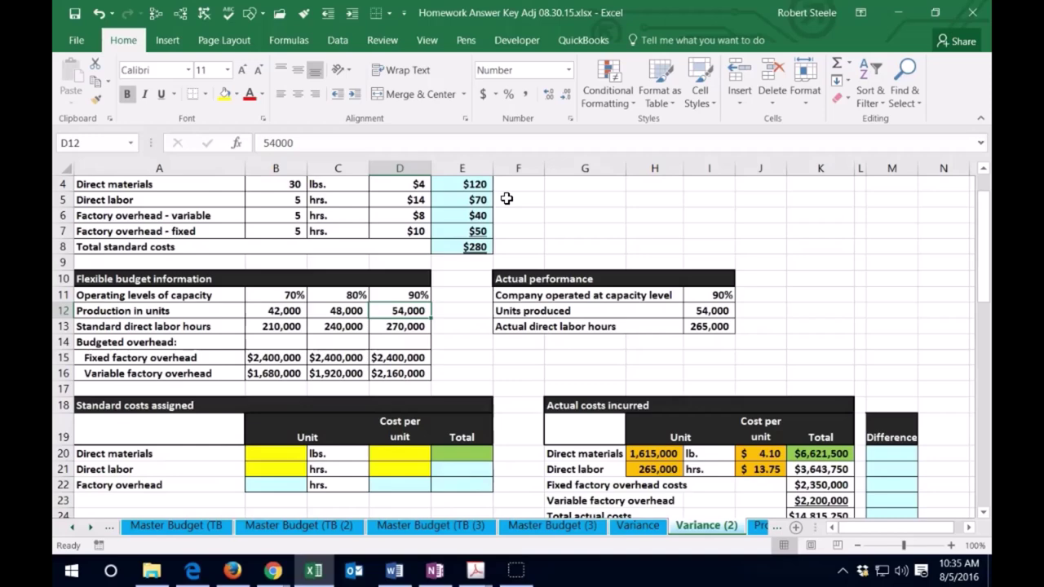
Check the capacity level at which the company operated in the Actual performance table.
key(Right)
key(Right)
key(Right)
key(Right)
key(Right)
key(Right)
key(Up)
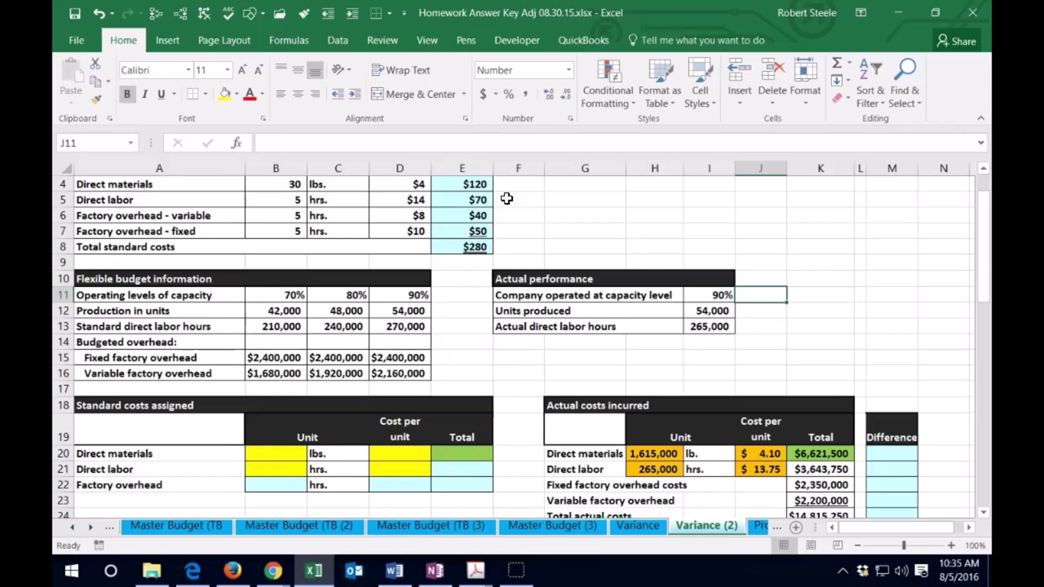
key(Left)
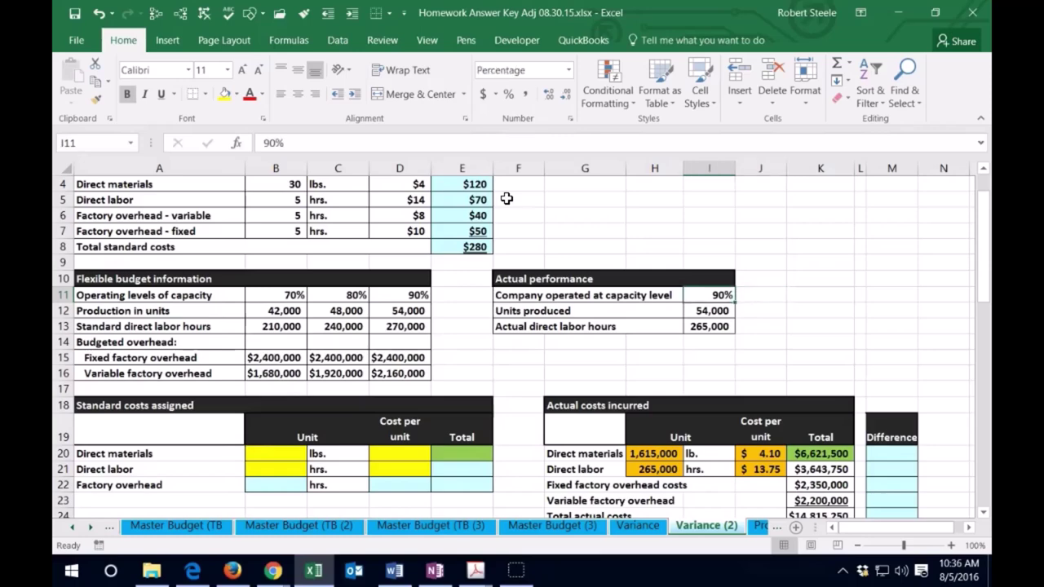
Highlight the 90% capacity column of the flexible budget, D11:D16, with a green fill.
drag(408, 295, 403, 373)
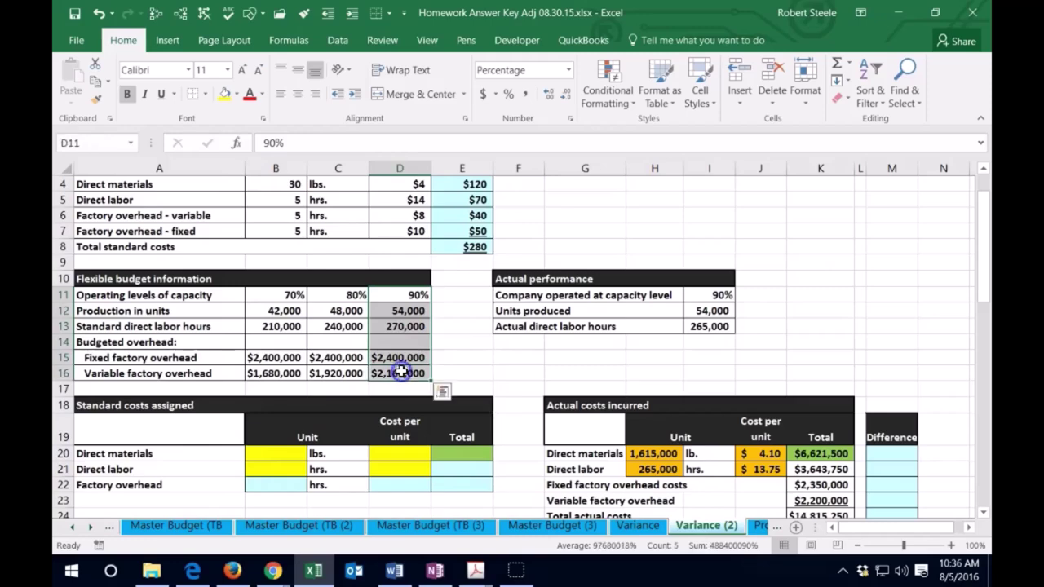
right_click(404, 372)
click(478, 418)
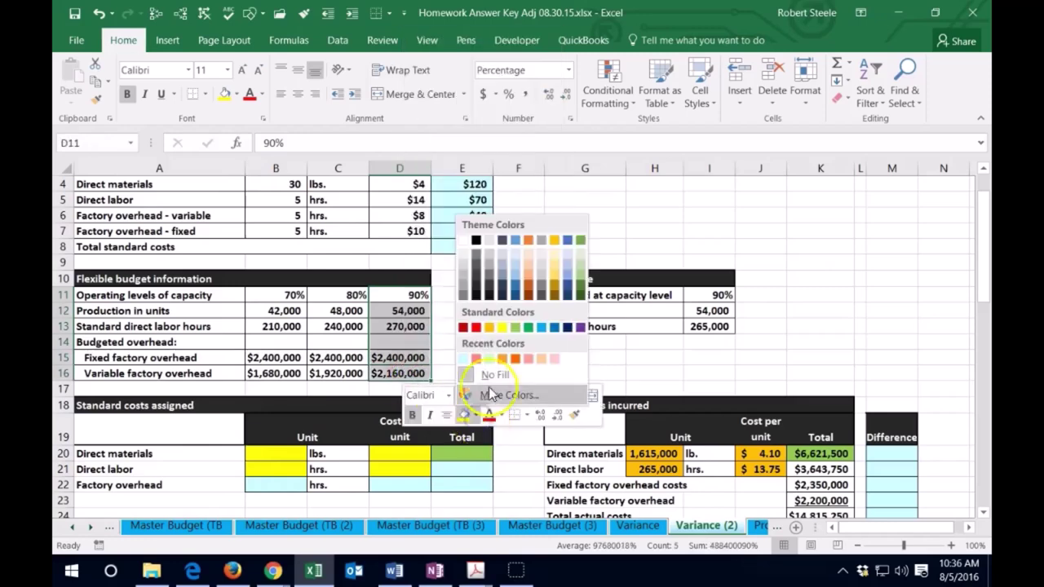
click(514, 333)
click(471, 336)
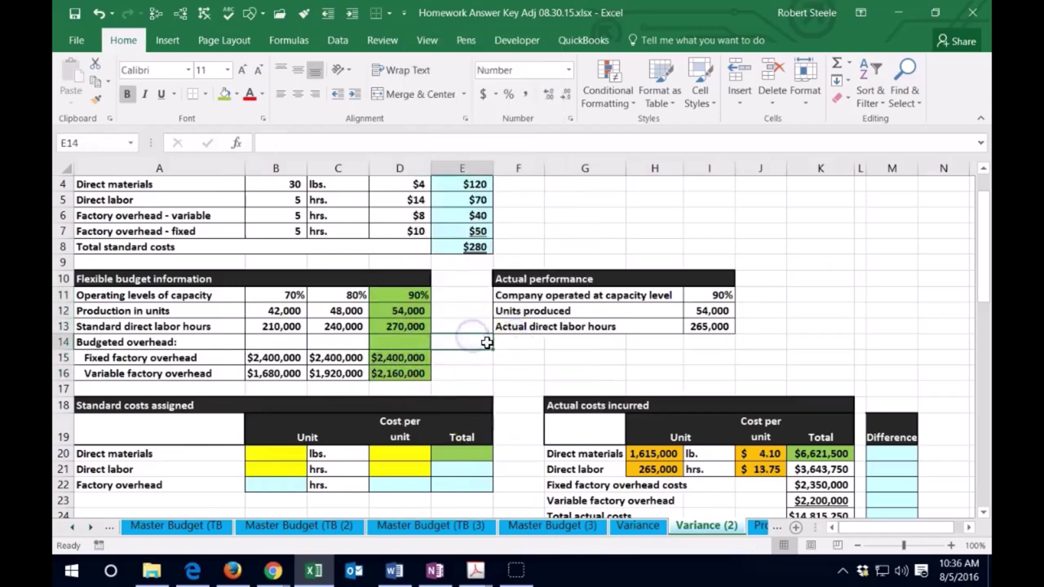
Apply the same green fill to the Actual performance values in I11:I13.
drag(718, 296, 710, 326)
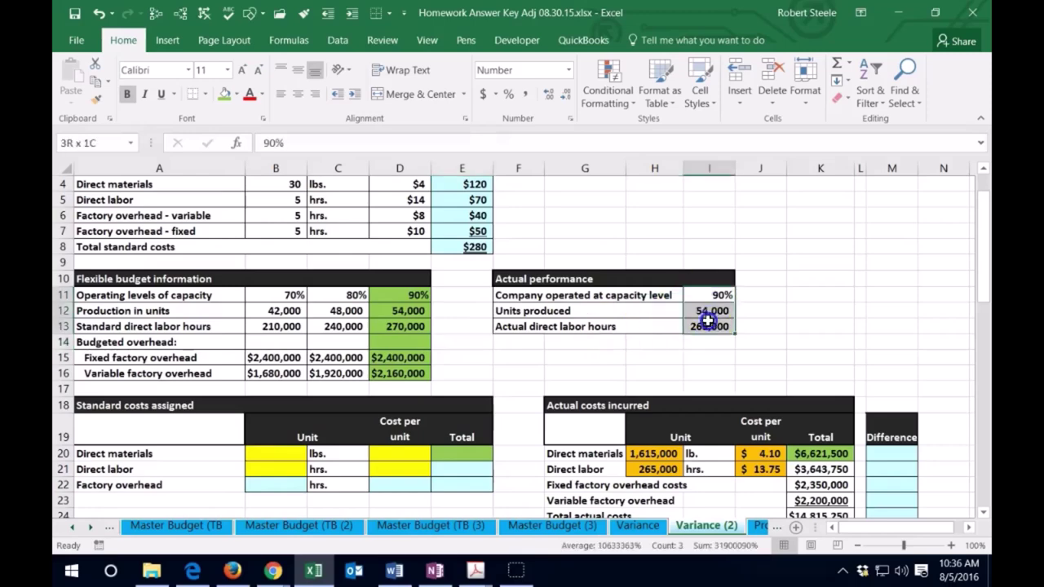
right_click(709, 326)
click(769, 184)
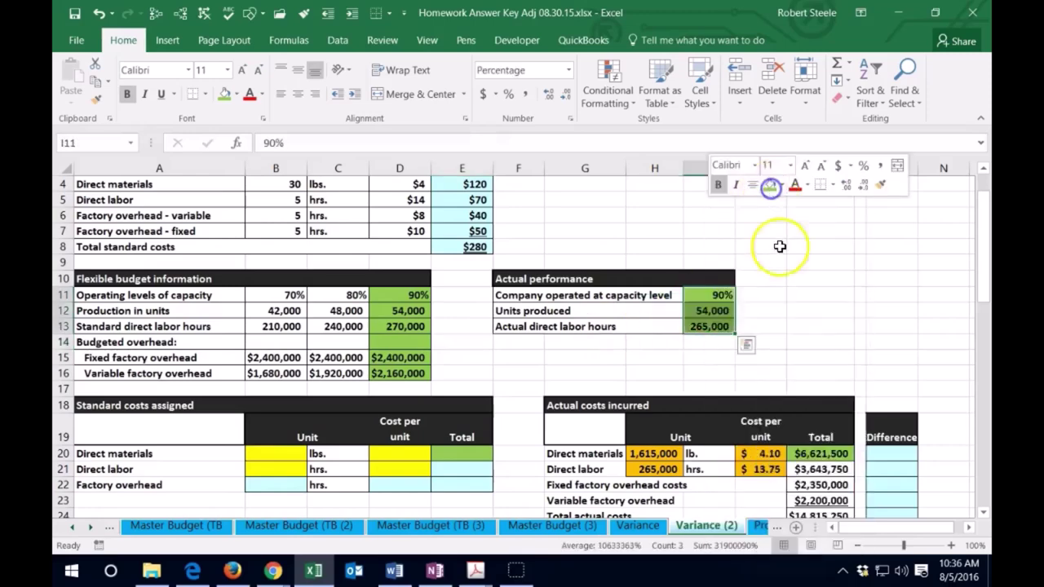
click(765, 294)
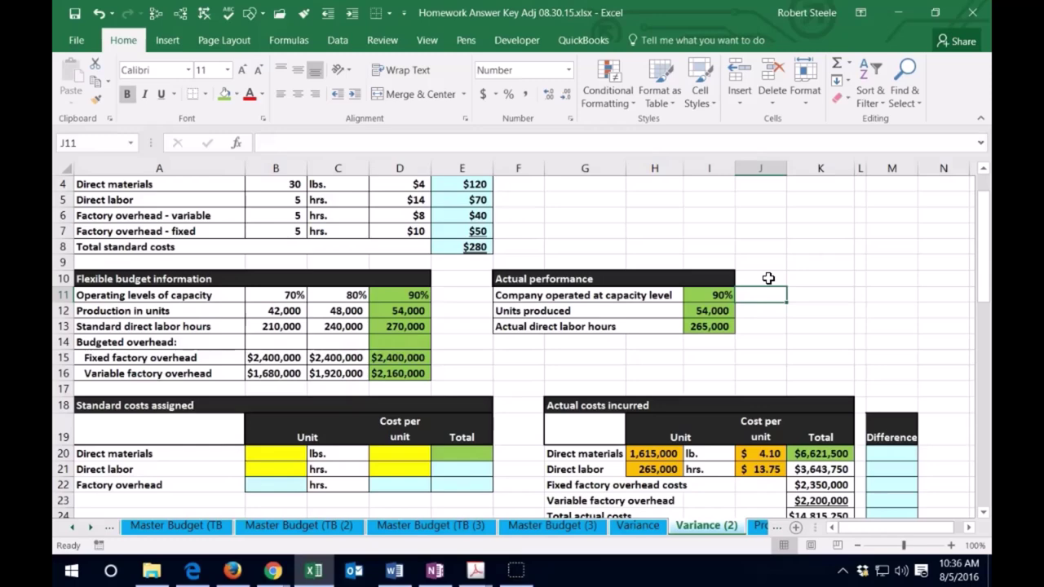
key(Left)
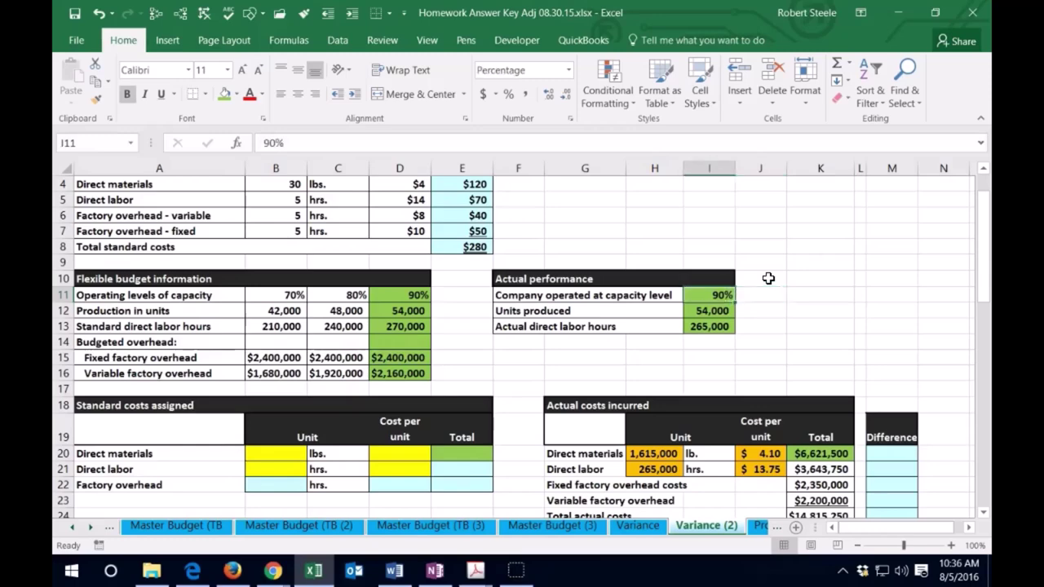
Compare the actual units produced and direct labor hours with the 90% capacity column of the flexible budget.
click(400, 294)
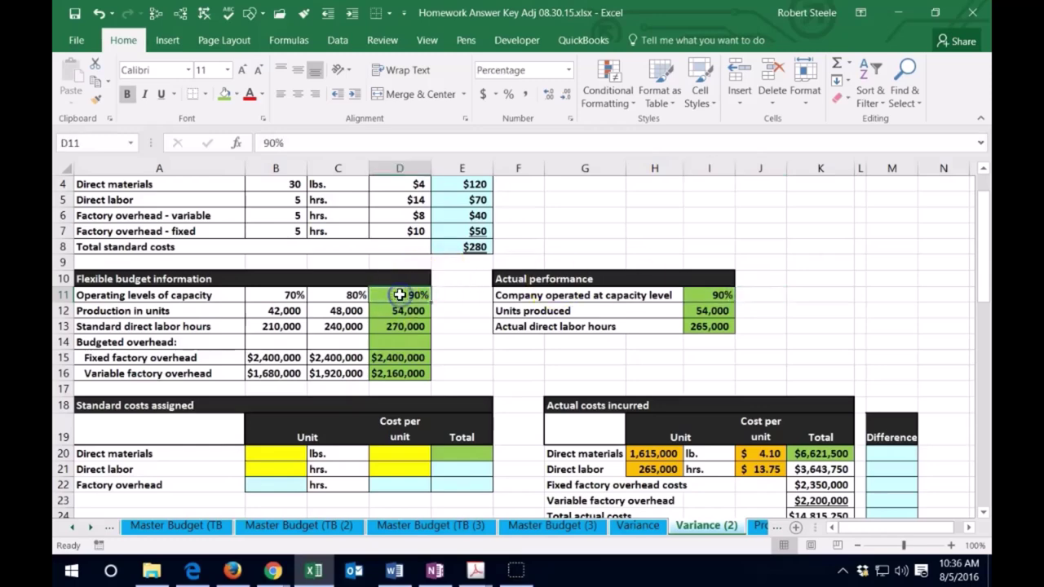
click(469, 247)
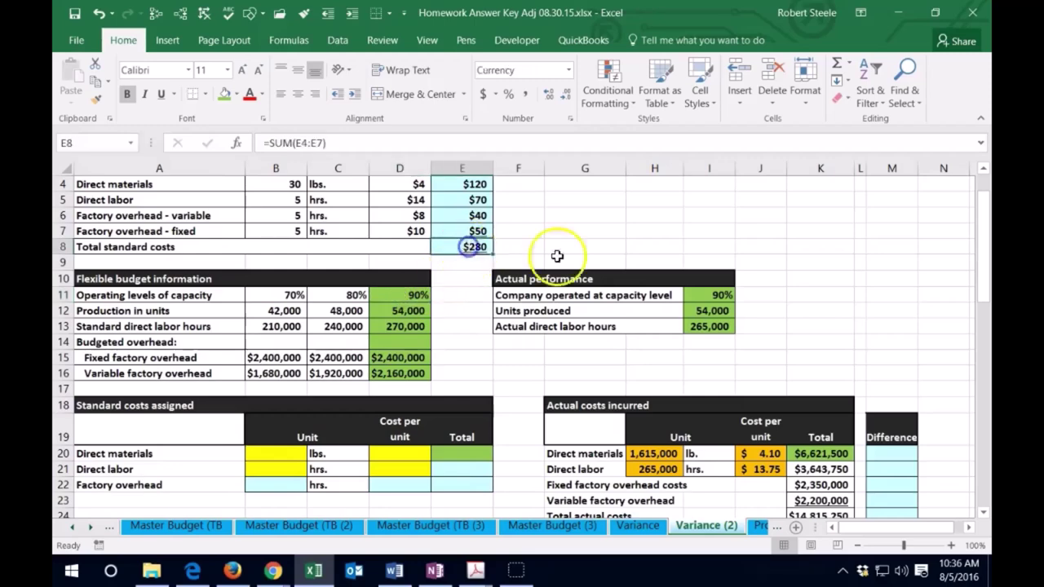
click(701, 311)
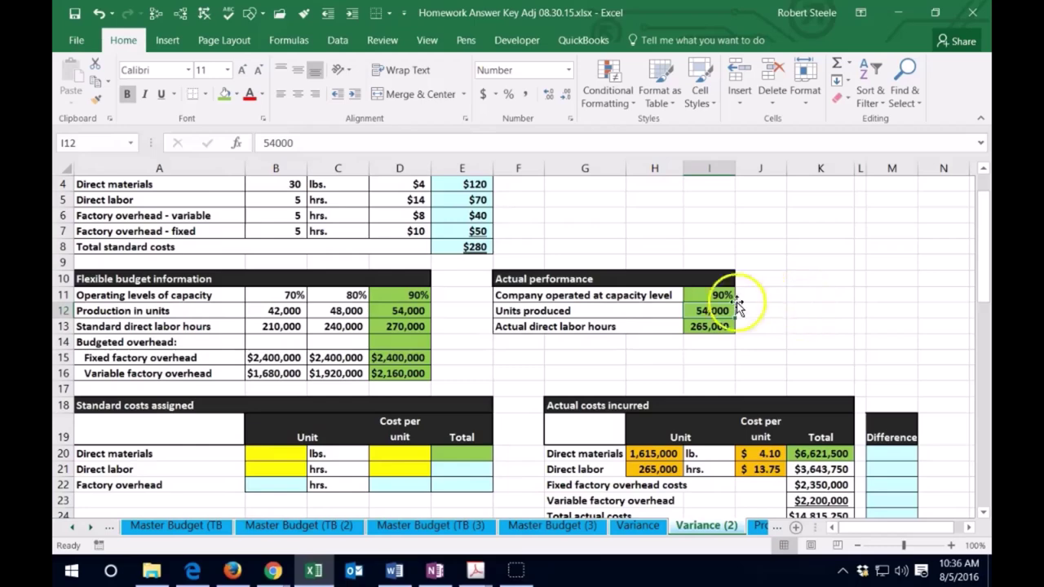
click(422, 313)
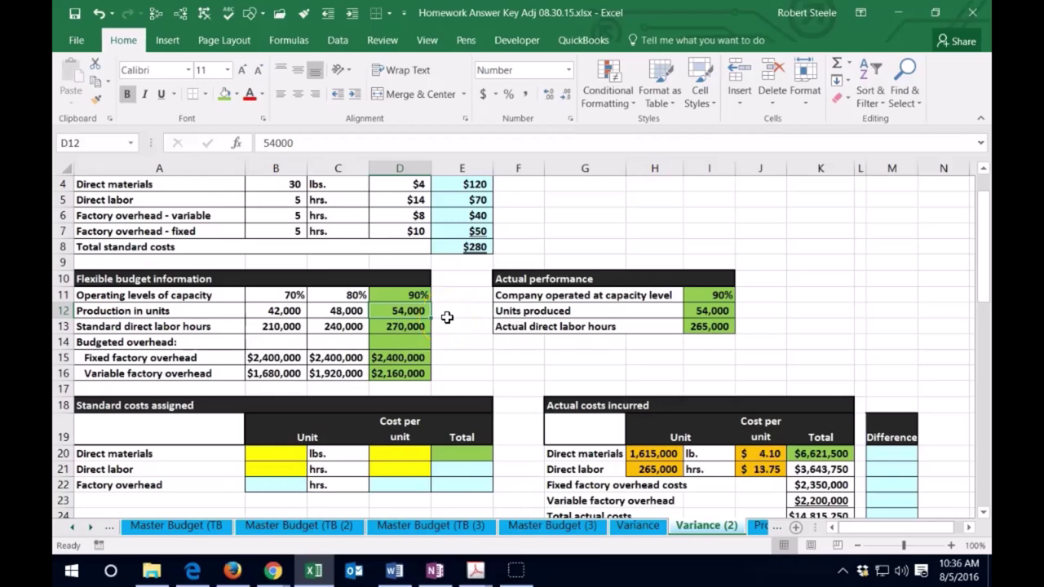
click(700, 328)
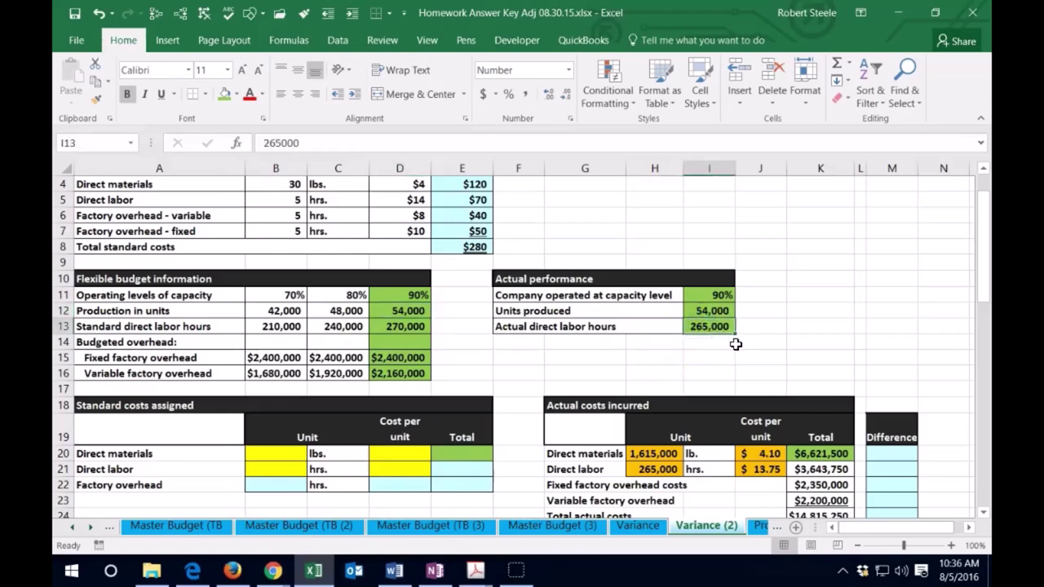
click(411, 326)
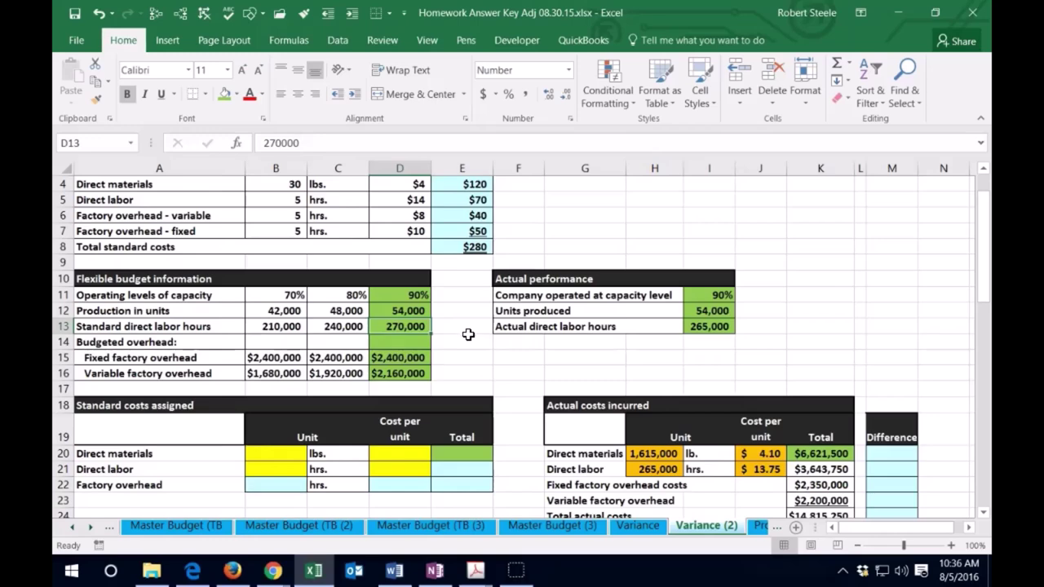
Calculate the standard direct materials quantity in B20 by multiplying the pounds per unit by the 90% production units, =B4*D12.
scroll(468, 334, down, 1)
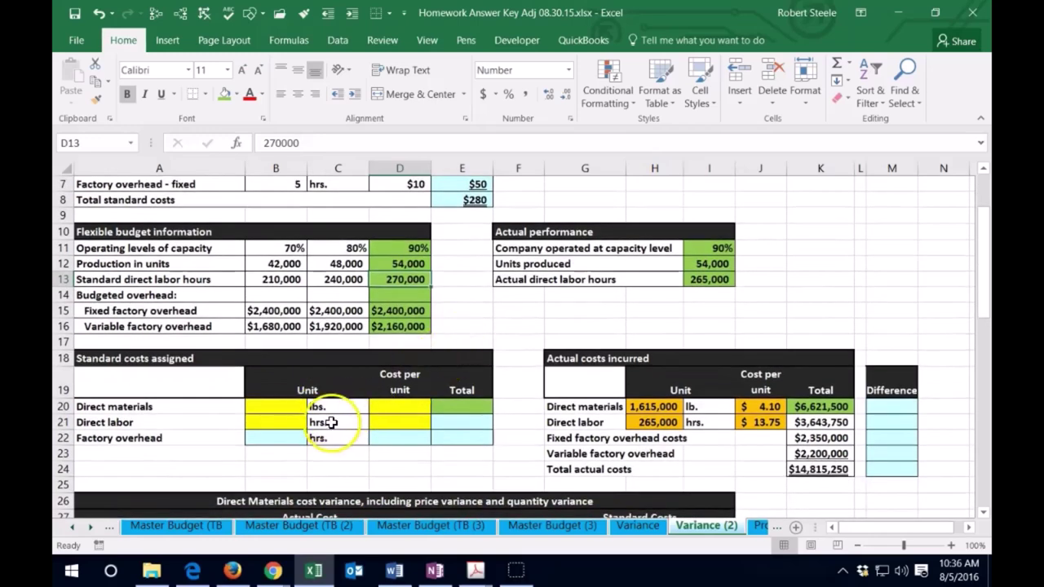
click(276, 406)
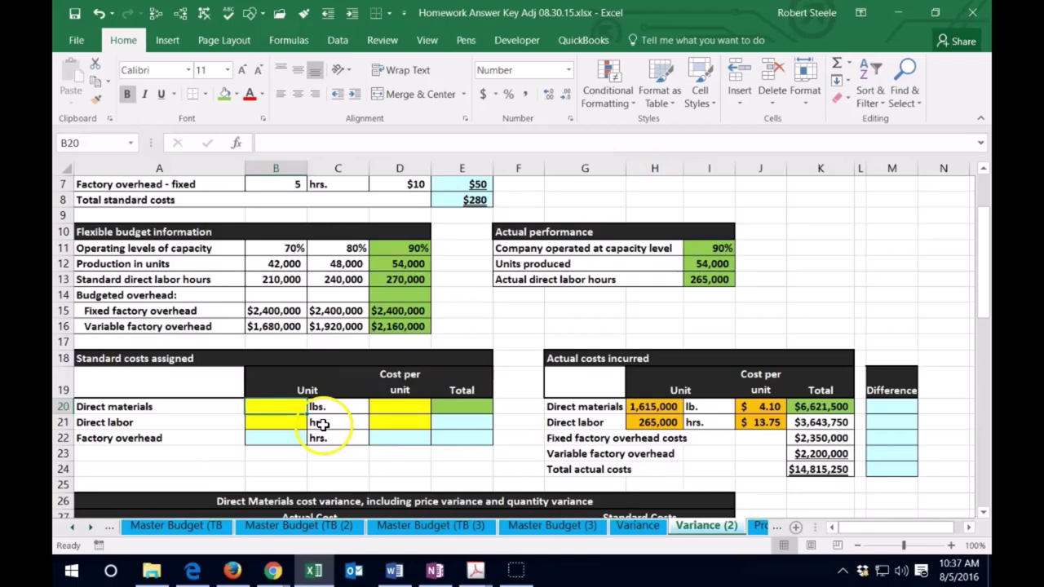
text(=)
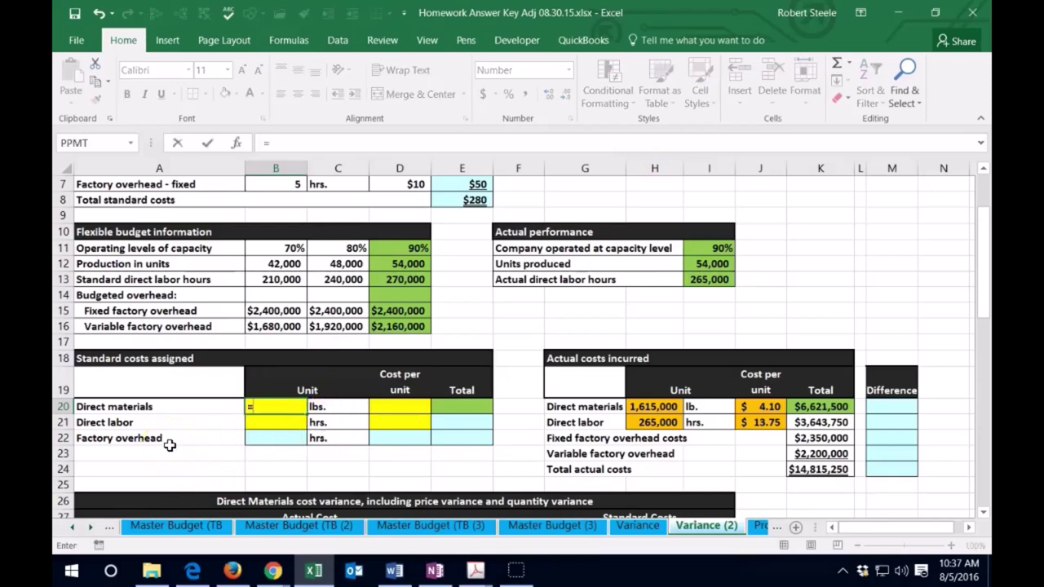
scroll(169, 444, up, 2)
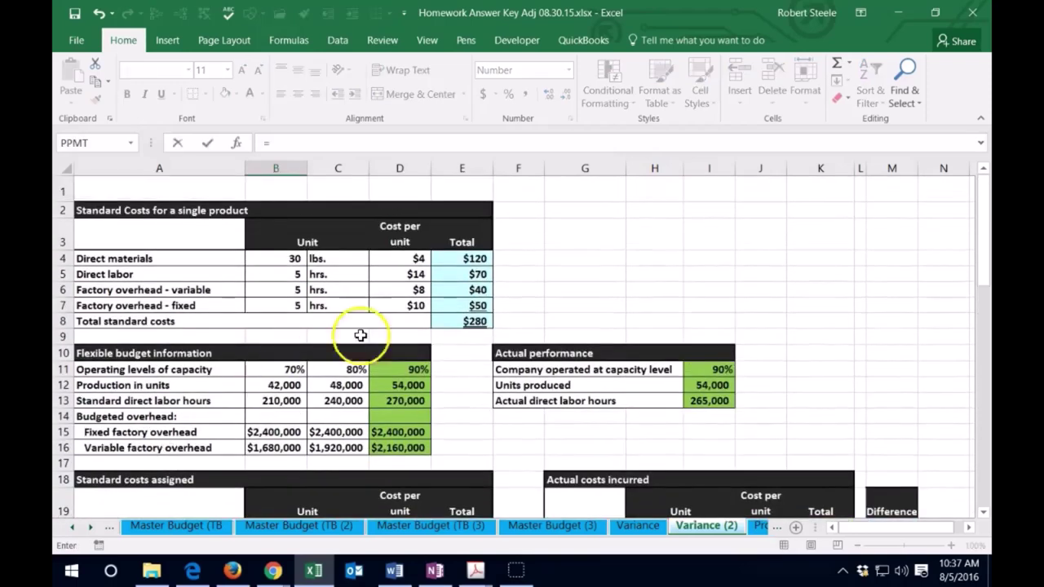
click(443, 262)
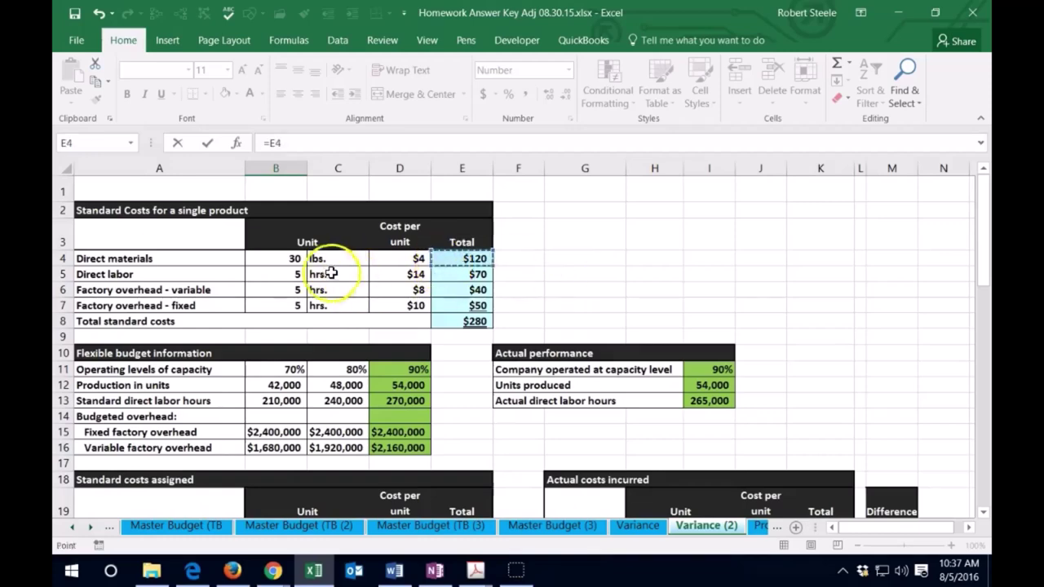
click(292, 259)
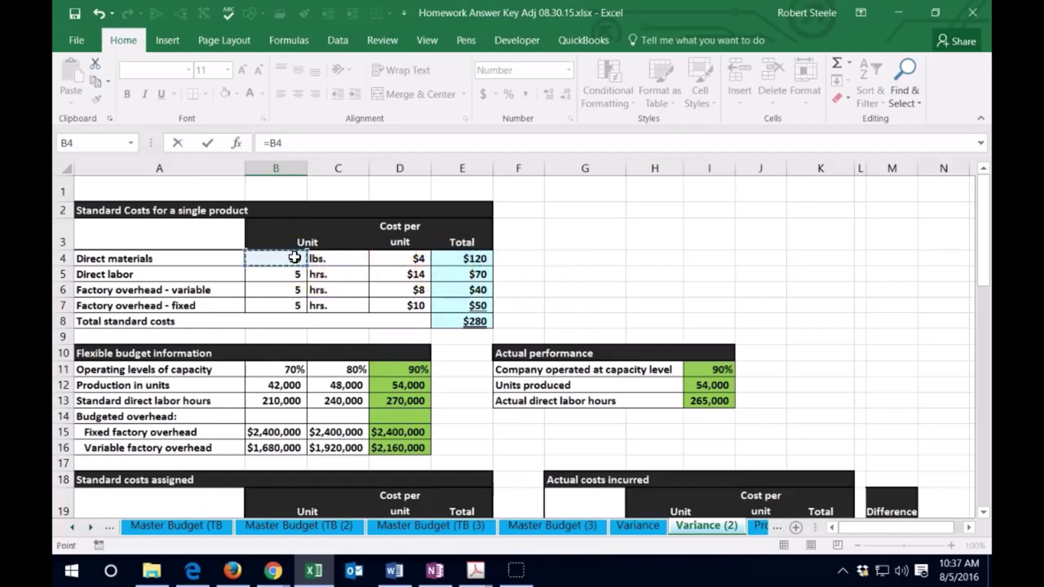
scroll(294, 257, down, 1)
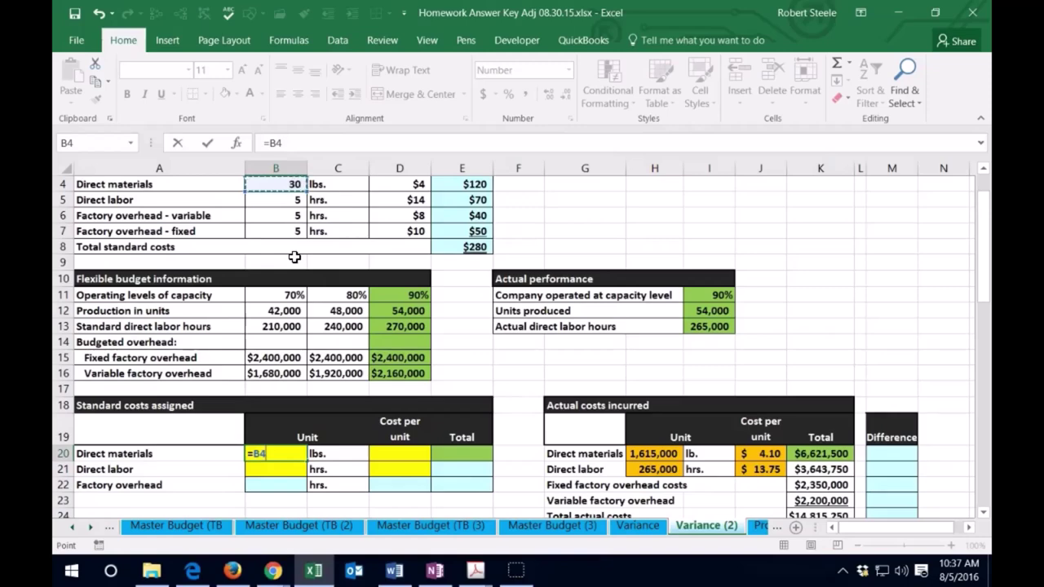
text(*)
click(403, 310)
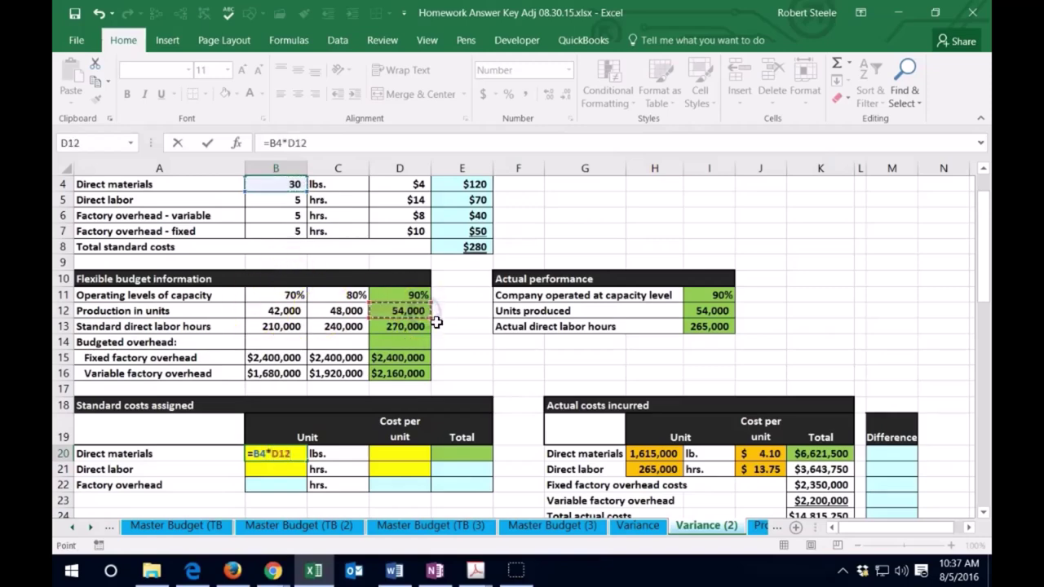
scroll(437, 323, up, 1)
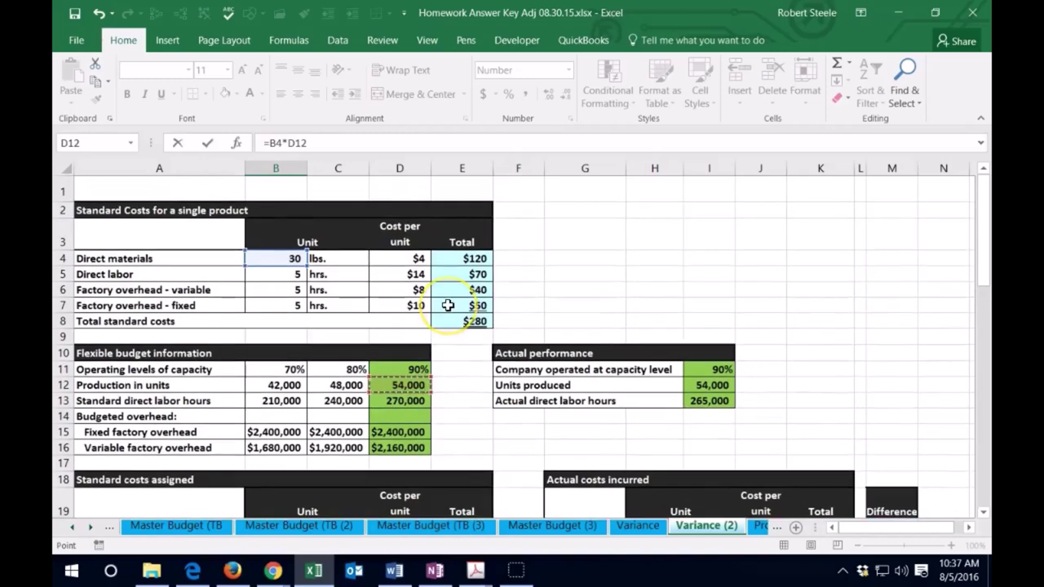
key(Return)
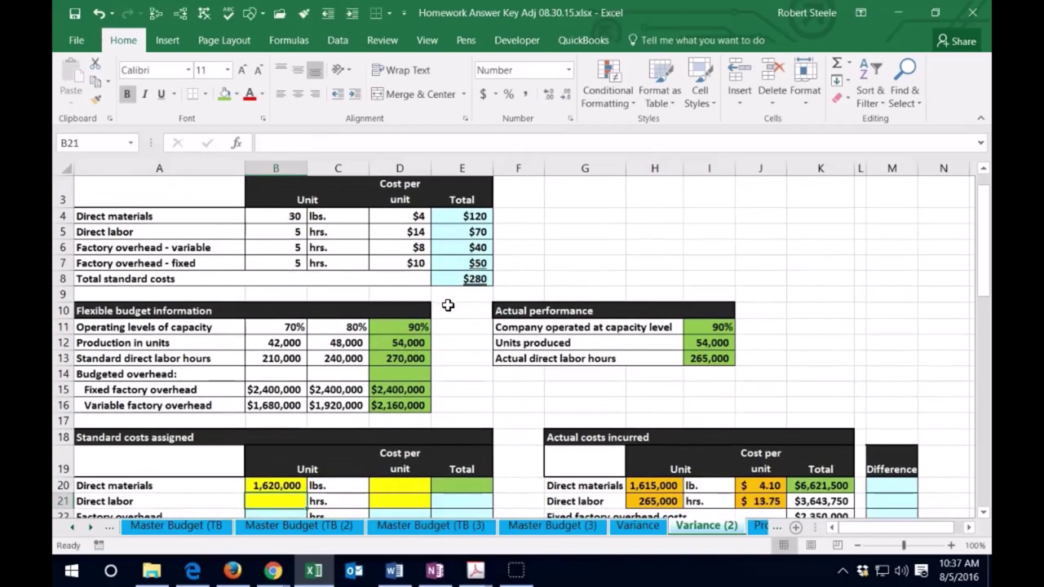
click(279, 217)
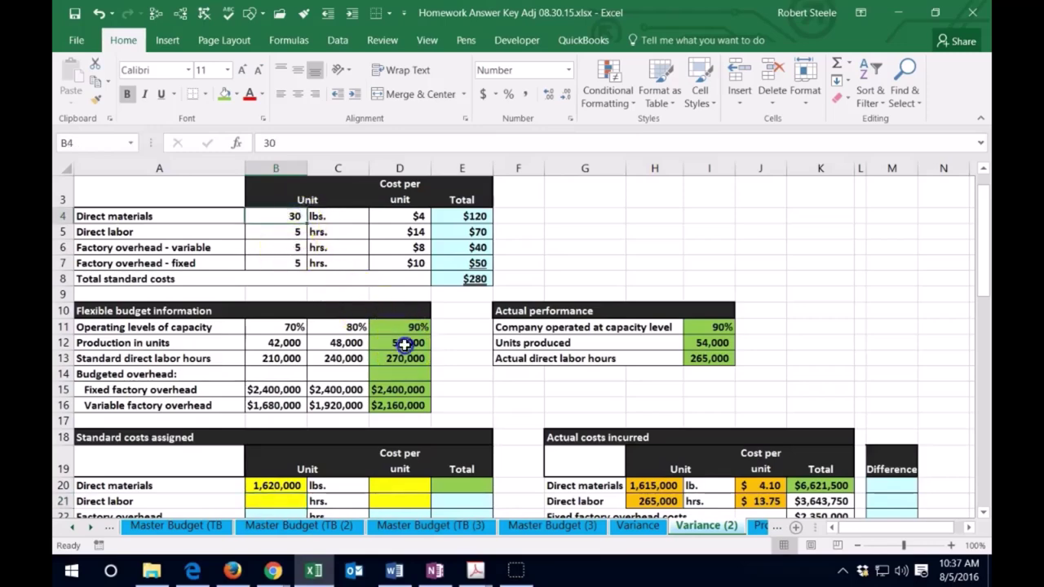
click(402, 342)
Link the direct materials standard cost per unit in D20 to the per-pound cost in D4.
click(400, 485)
scroll(407, 359, down, 2)
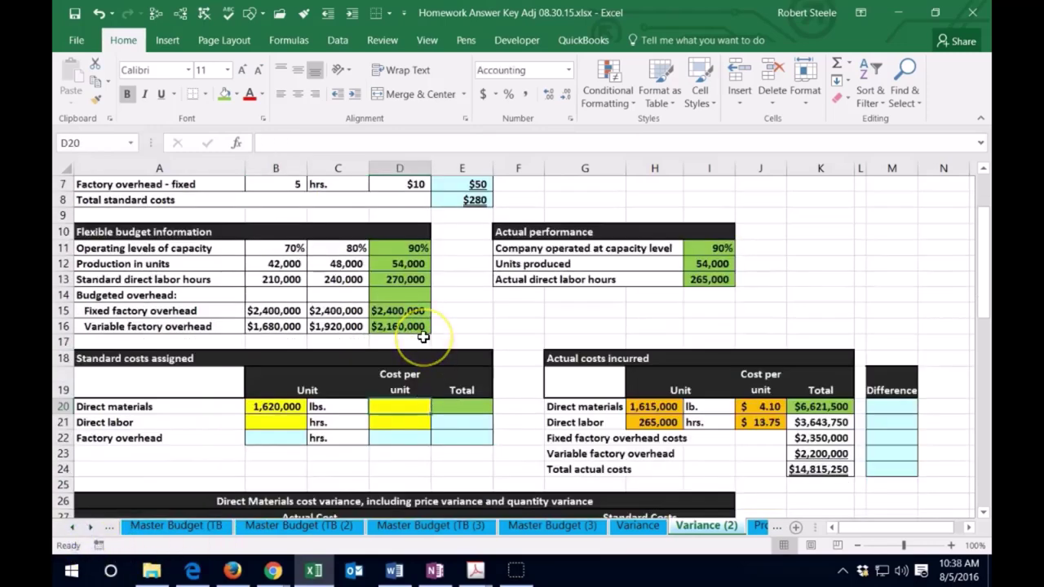
text(=)
scroll(423, 338, up, 1)
scroll(423, 339, up, 2)
click(414, 258)
key(Return)
key(Return)
Calculate the total standard direct materials cost in E20 as quantity times cost per unit, =B20*D20.
scroll(416, 384, down, 1)
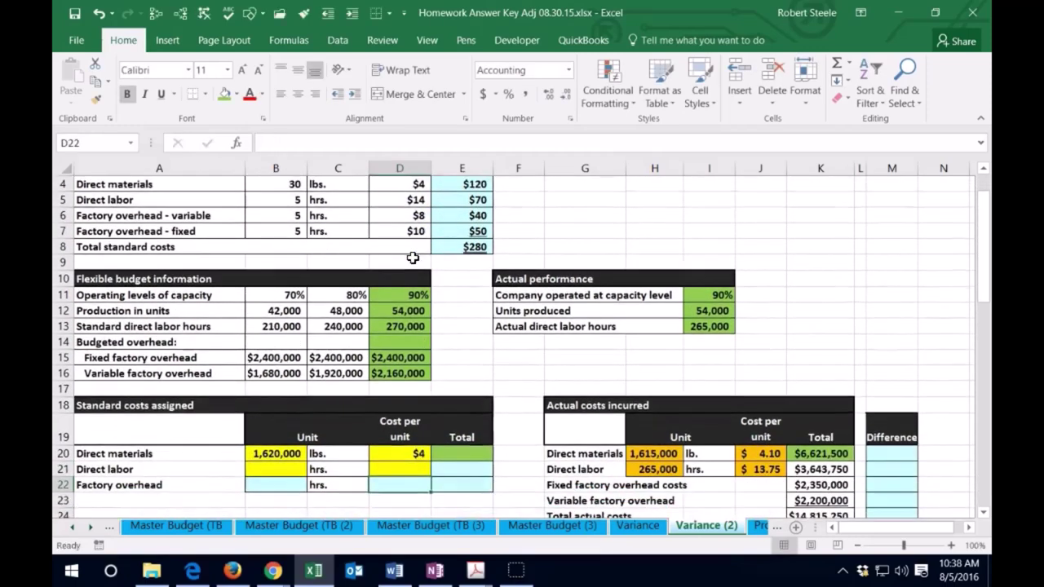
click(447, 403)
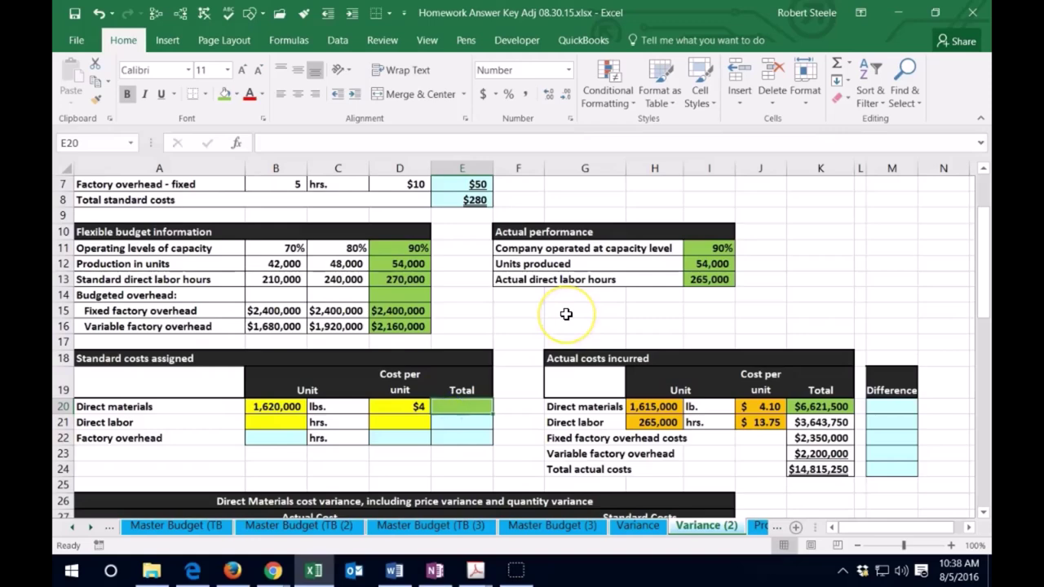
text(=)
key(Left)
key(Left)
key(Left)
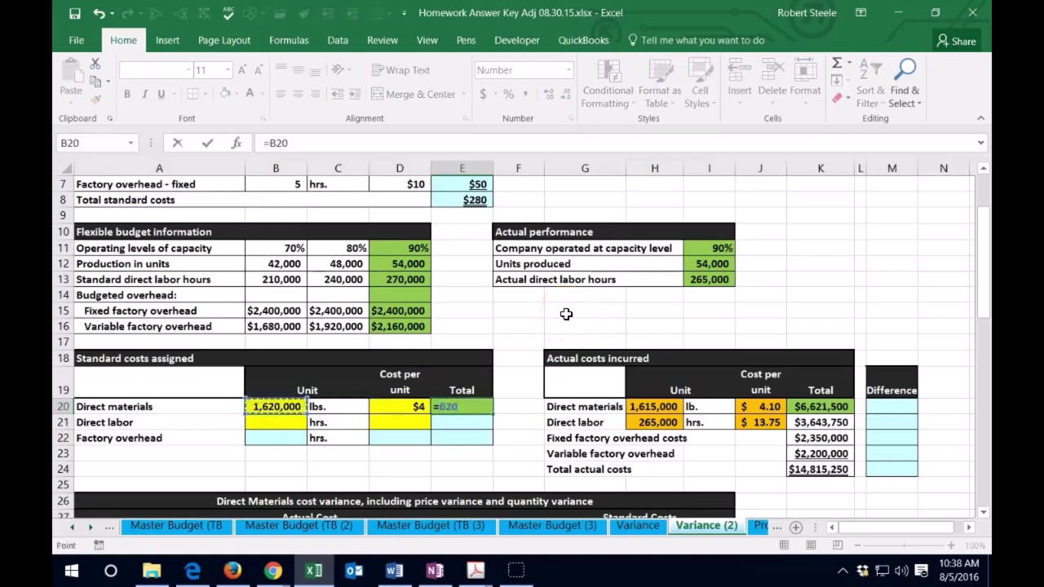
text(*)
key(Left)
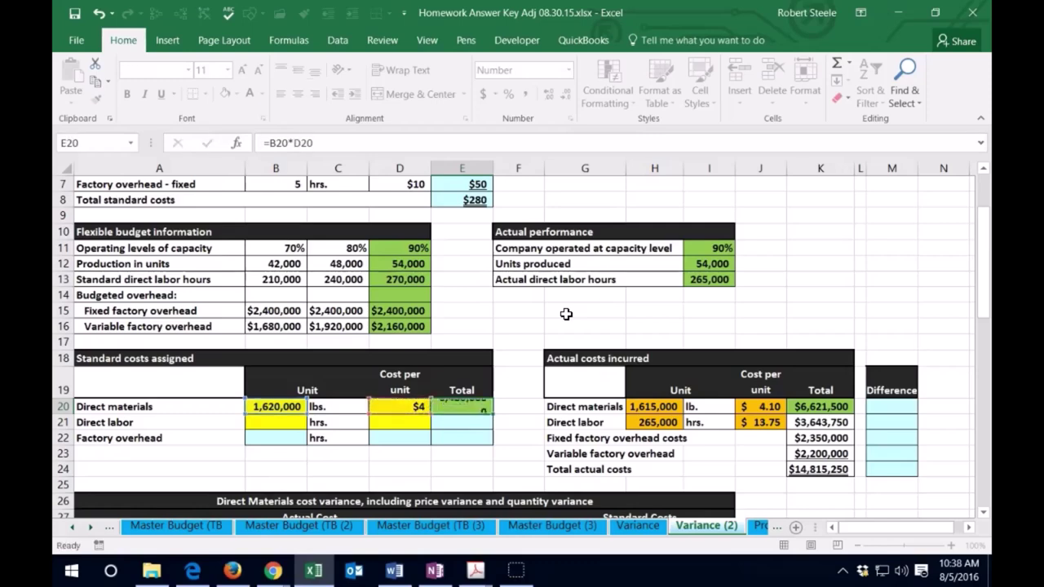
key(Return)
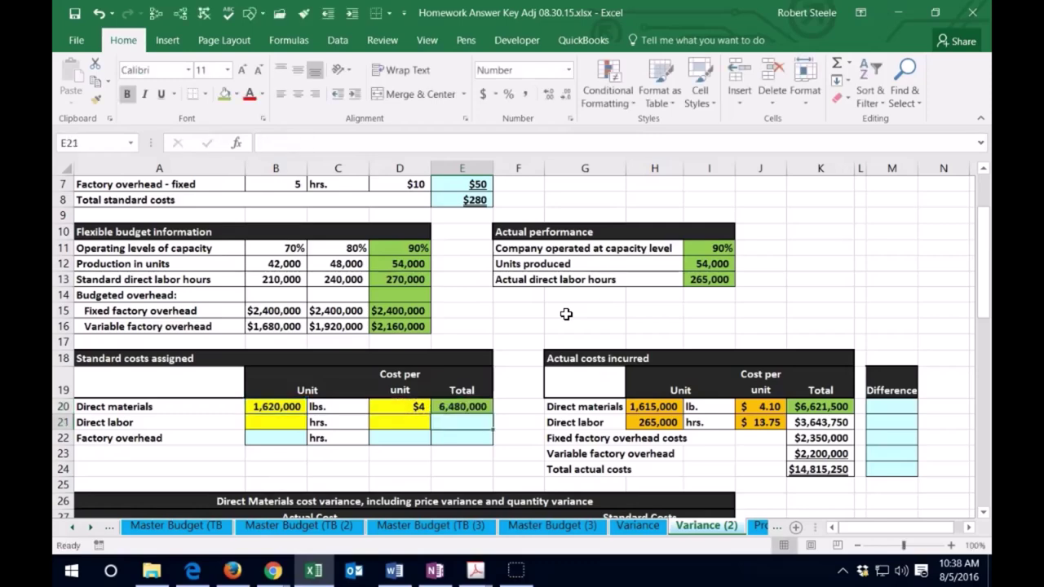
Link the standard direct labor hours in B21 to the 90% capacity labor hours in D13.
key(Left)
key(Left)
key(Left)
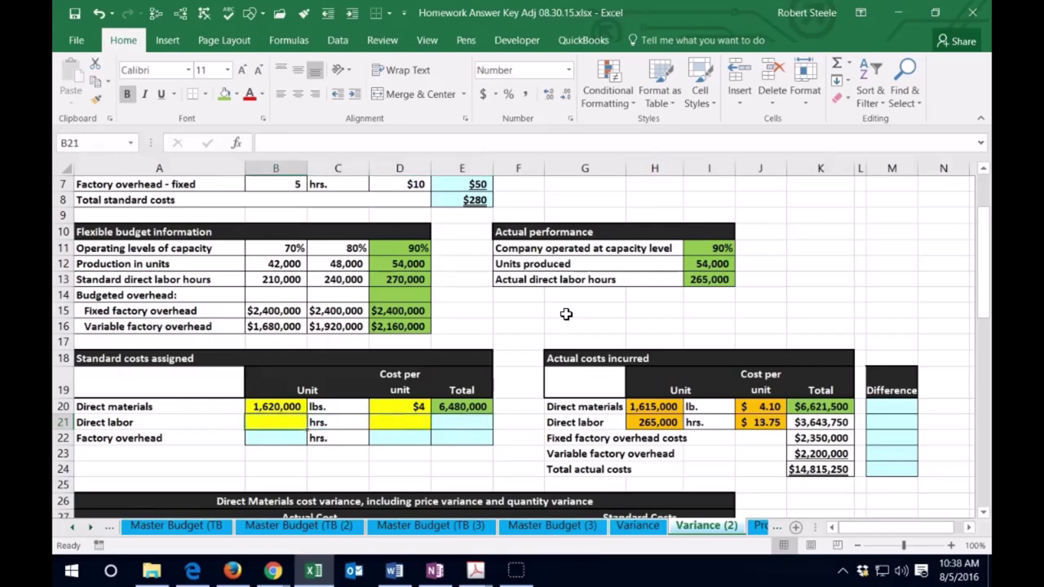
text(=)
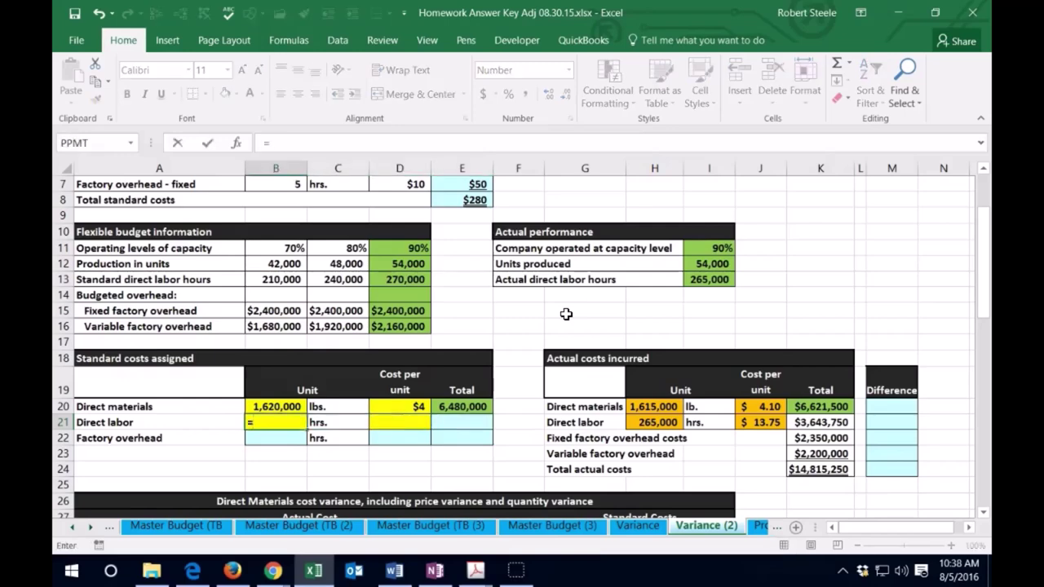
click(412, 279)
key(ctrl+Return)
scroll(392, 367, up, 1)
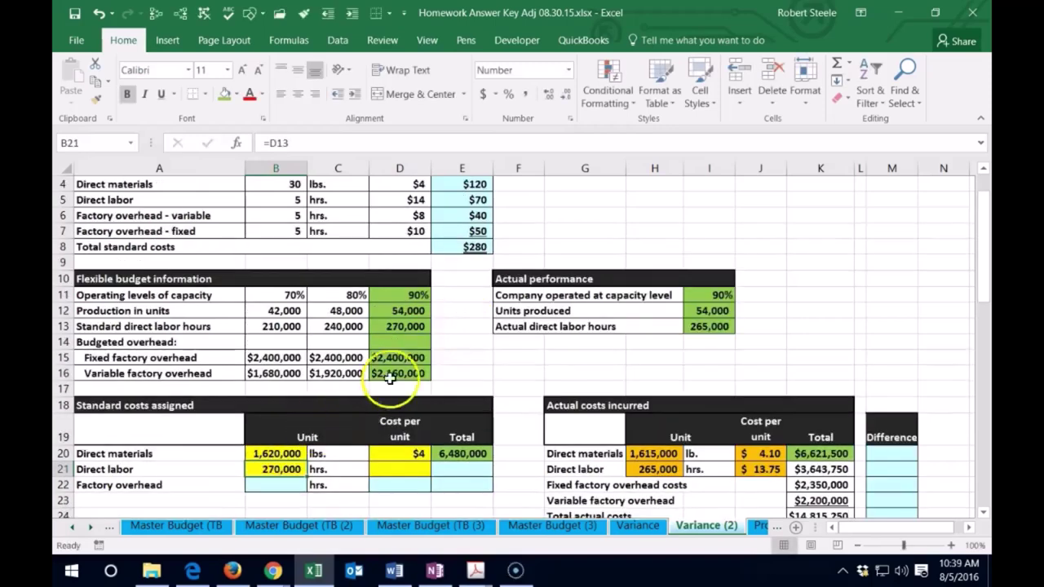
click(410, 326)
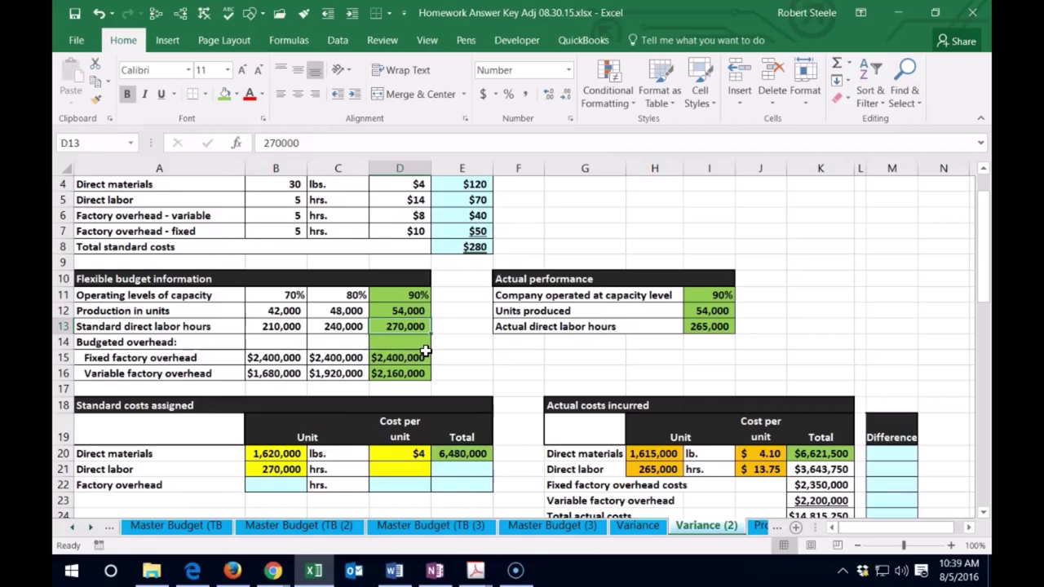
click(415, 295)
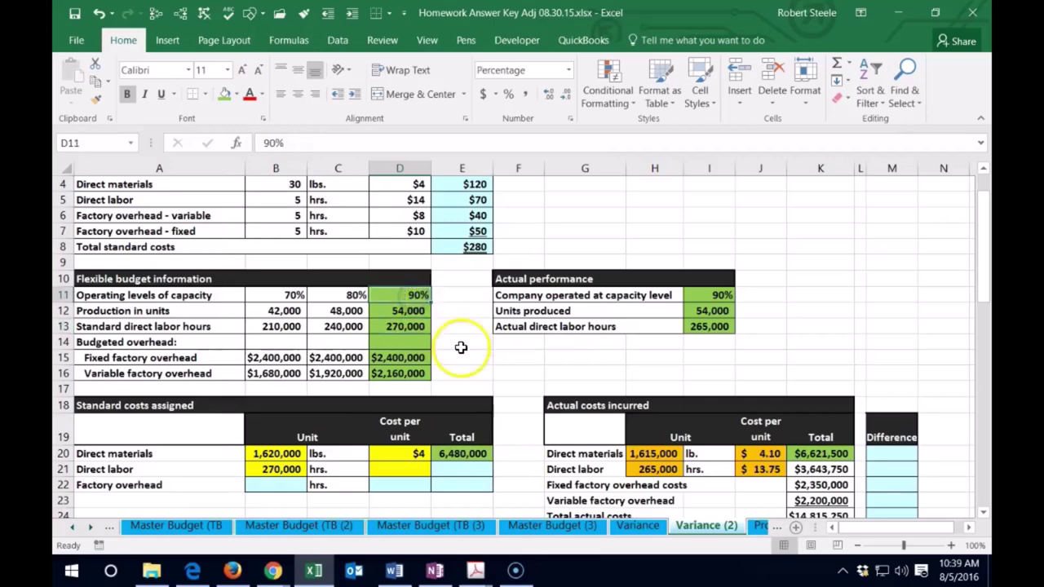
Enter =D5 in D11 of the flexible budget, referencing the standard direct labor cost per hour.
scroll(461, 347, up, 1)
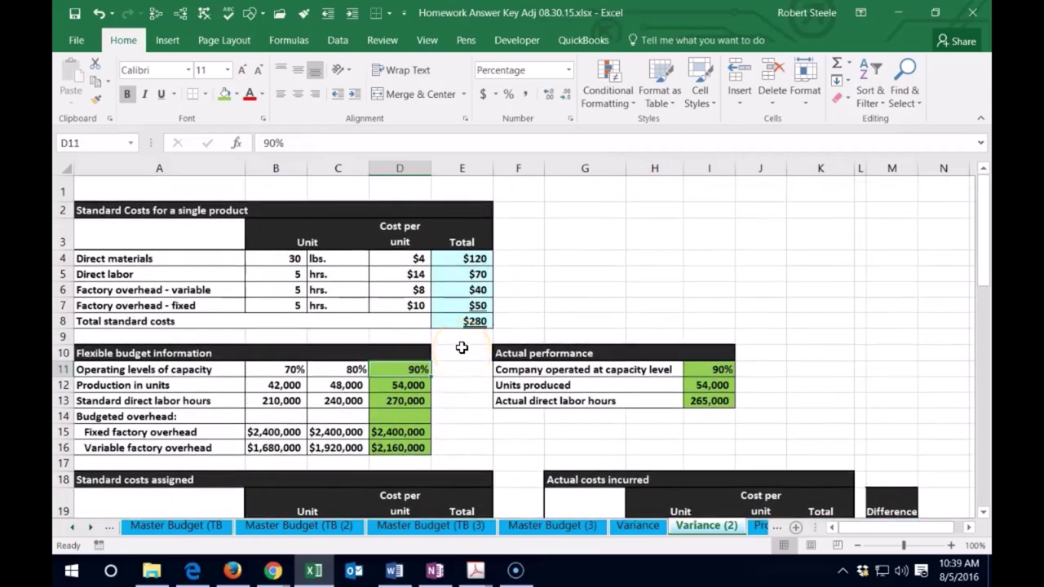
scroll(462, 347, down, 1)
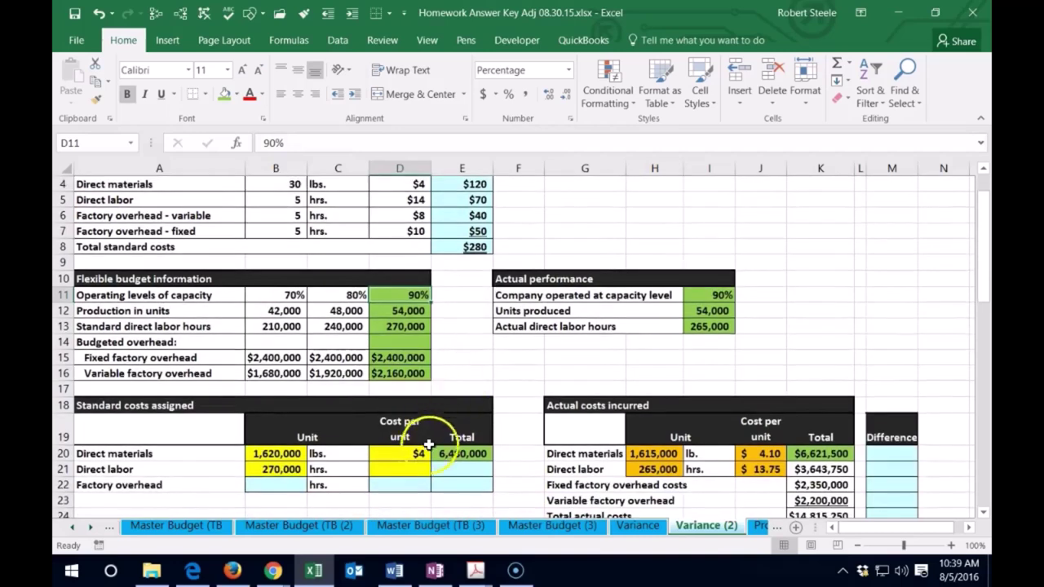
text(=)
scroll(433, 332, up, 1)
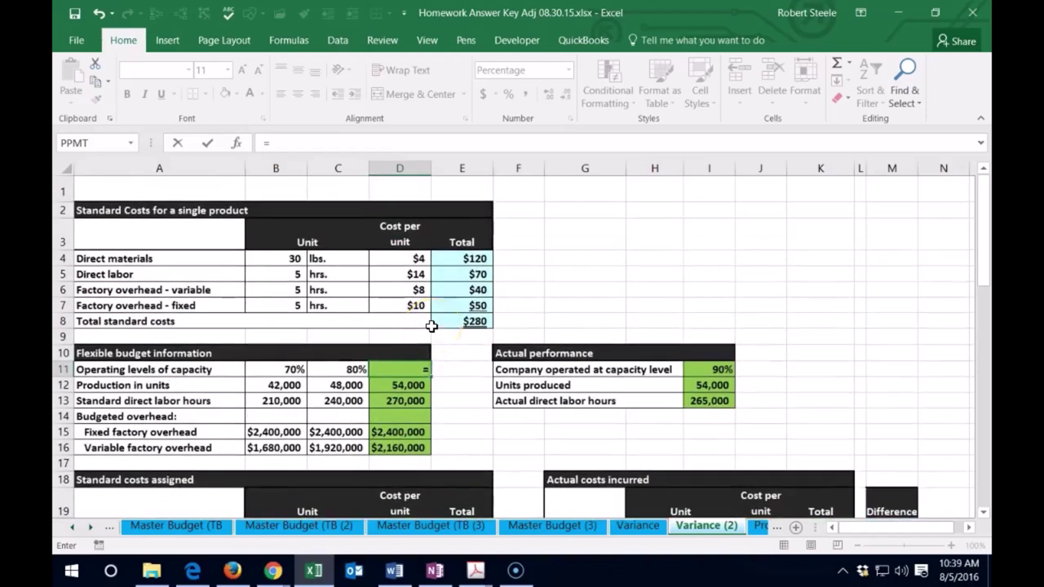
click(424, 275)
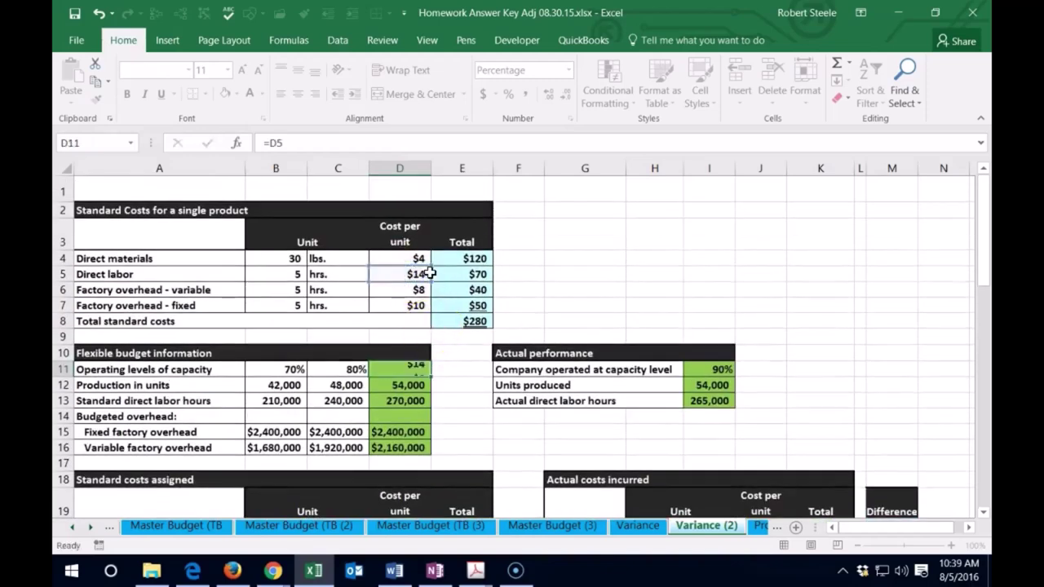
key(Return)
Link the direct labor cost per unit in D21 to the standard hourly rate in D5.
scroll(430, 274, down, 2)
click(399, 422)
text(=)
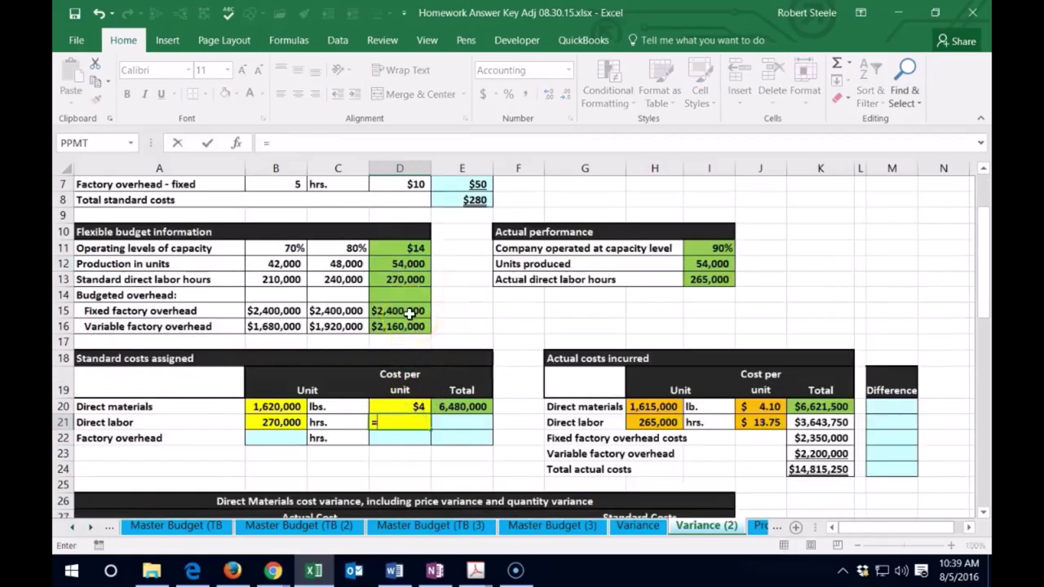
scroll(406, 313, up, 1)
click(412, 188)
click(411, 196)
key(Tab)
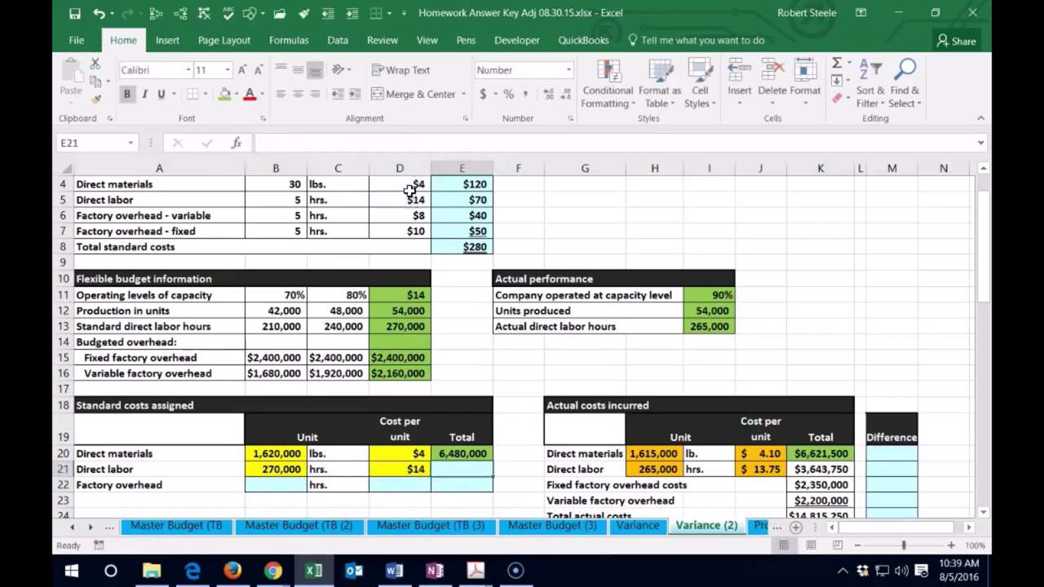
Calculate the total standard direct labor cost in E21 as hours times cost per unit, =B21*D21.
text(=)
key(Left)
key(Left)
key(Left)
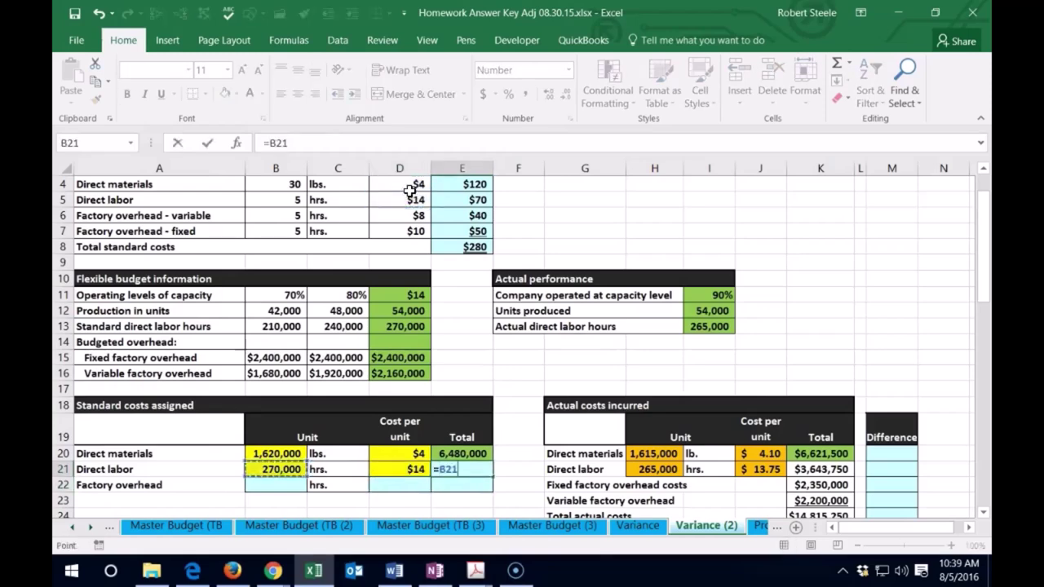
text(*)
key(Left)
key(Return)
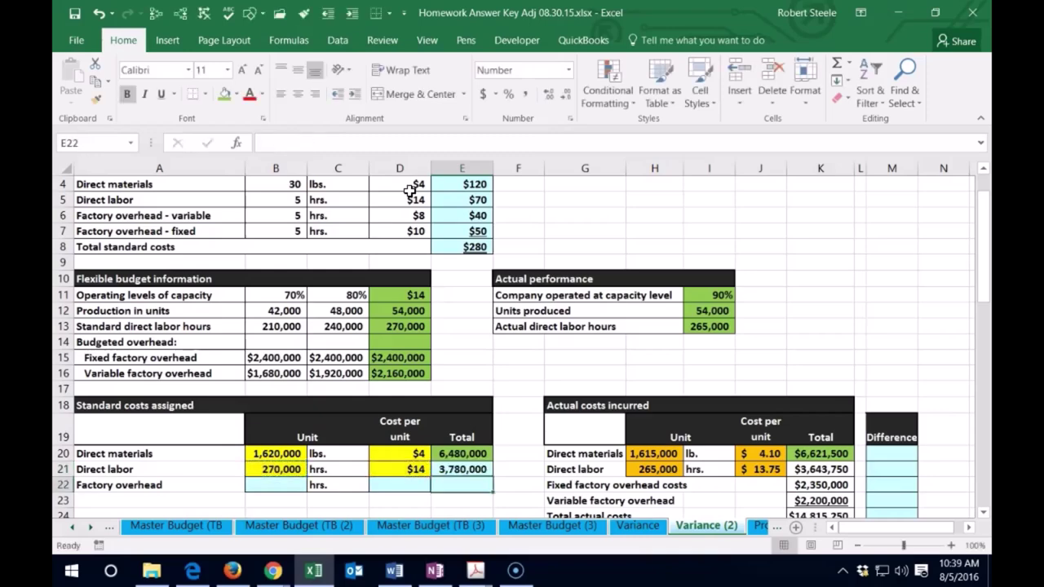
Link the standard factory overhead hours in B22 to the direct labor hours in B21.
key(Left)
key(Left)
key(Left)
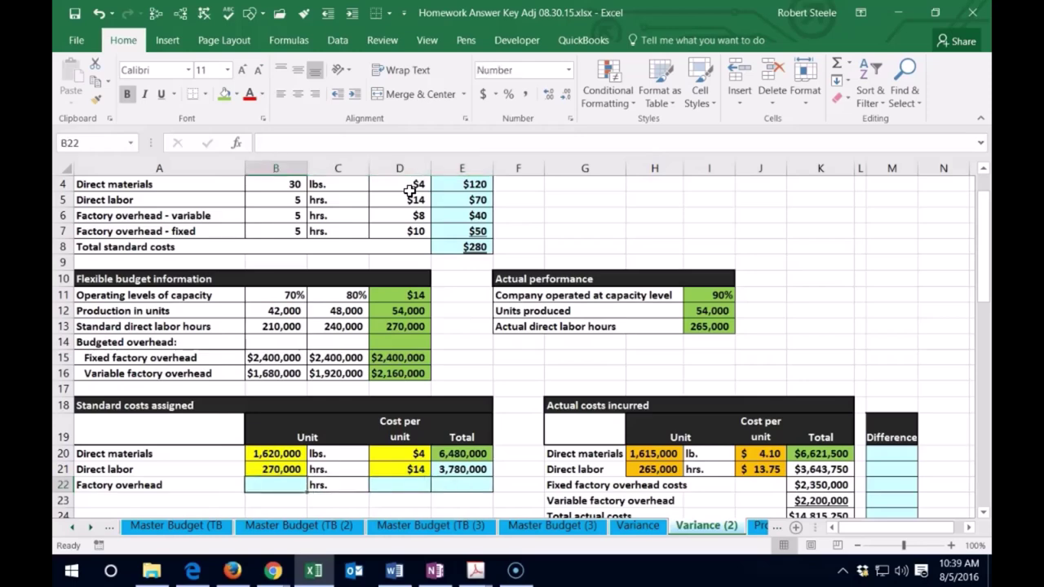
text(=)
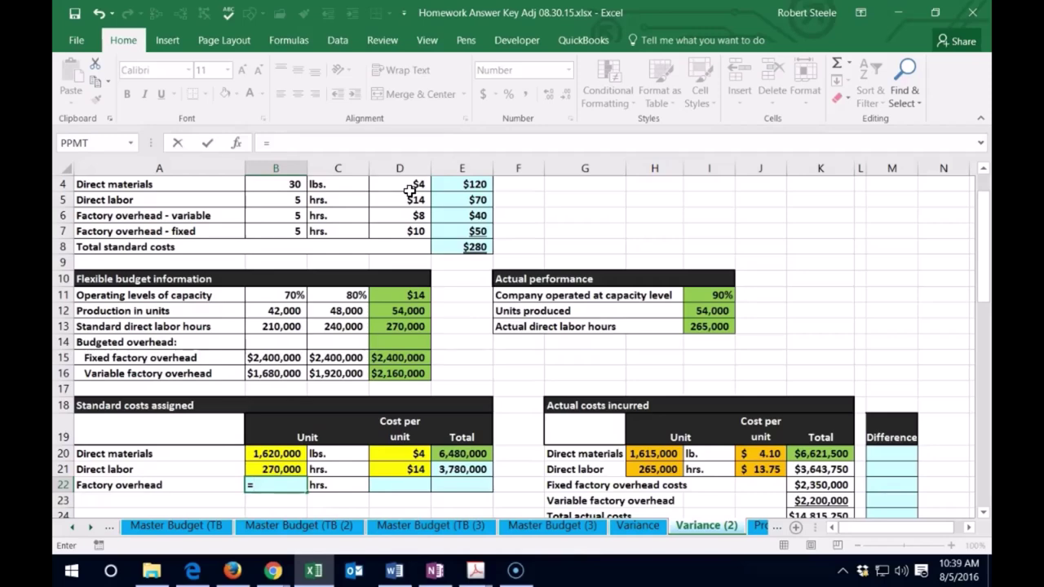
click(281, 469)
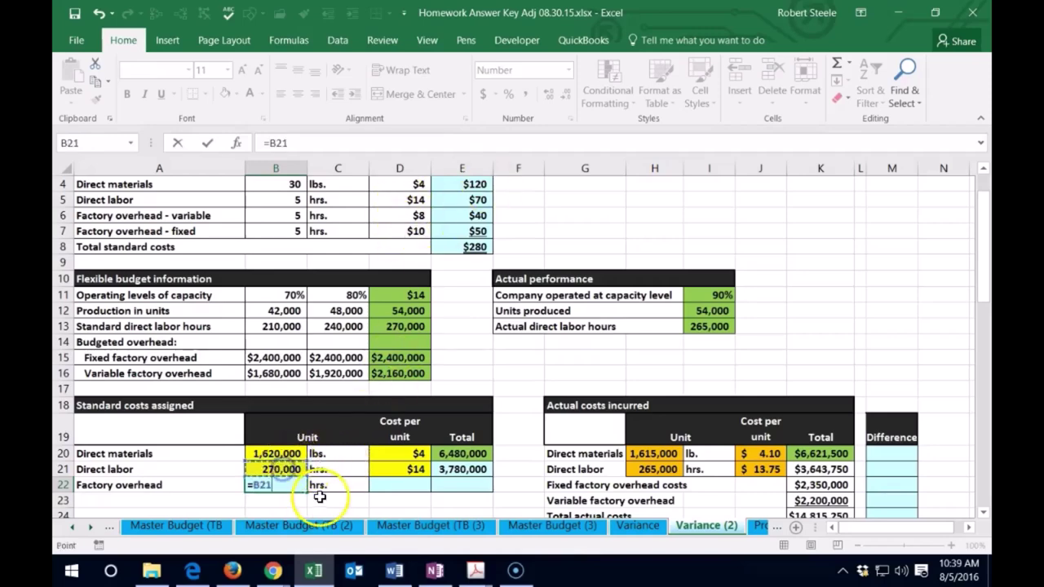
key(Tab)
Calculate the factory overhead cost per unit in D22 by adding the variable and fixed overhead rates, =D6+D7.
key(Tab)
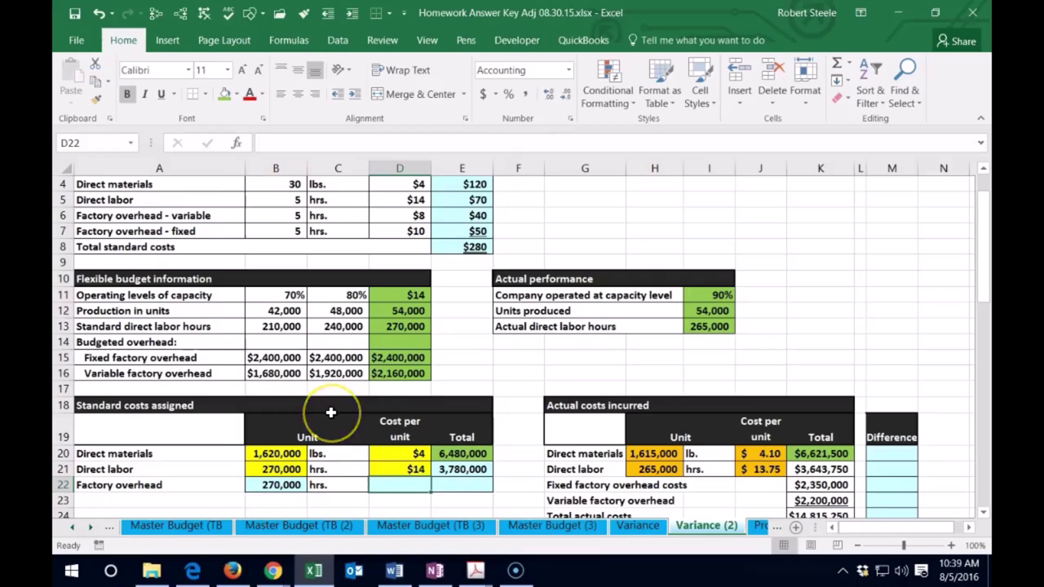
text(=)
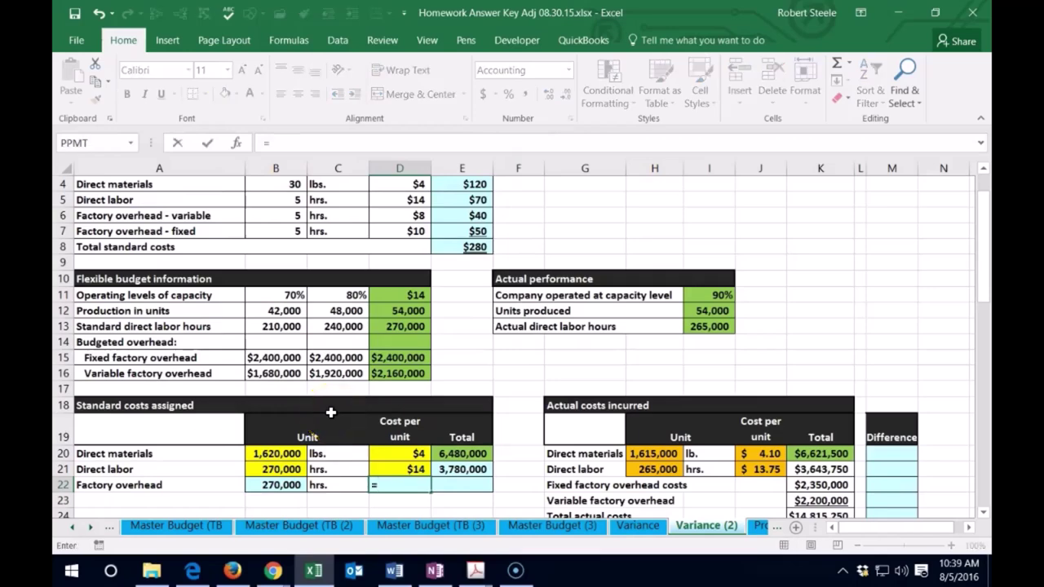
click(381, 213)
text(+)
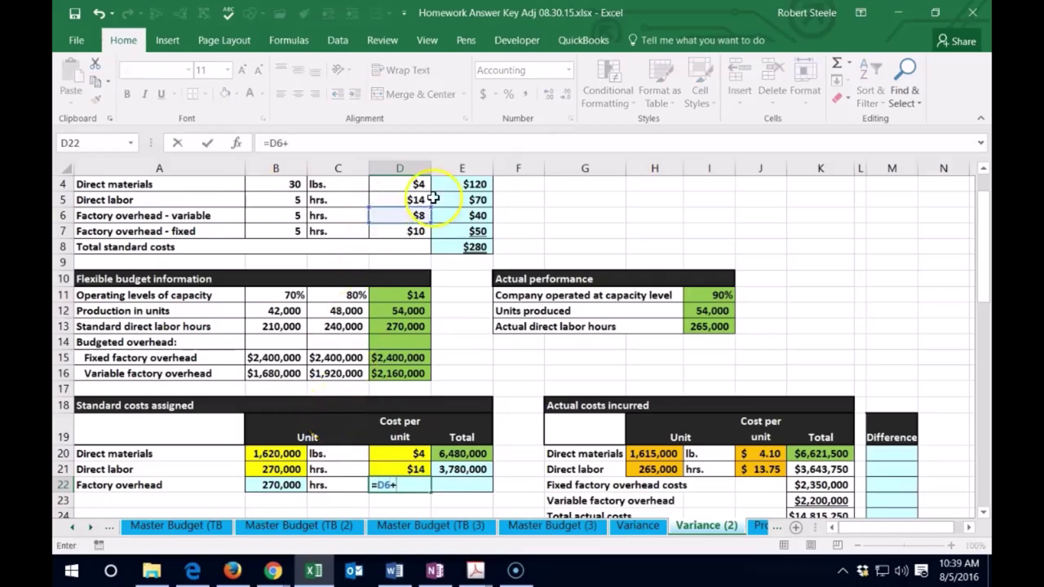
click(396, 232)
key(Return)
Calculate the total standard factory overhead cost in E22 as hours times cost per unit, =B22*D22.
key(Up)
key(Right)
key(Right)
key(Right)
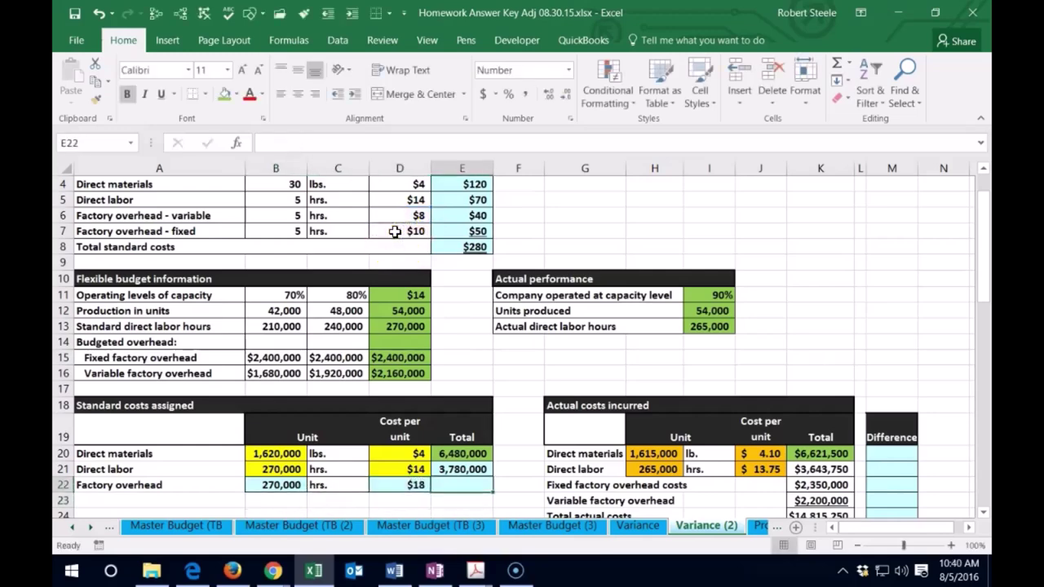
text(=)
key(Left)
key(Left)
key(Left)
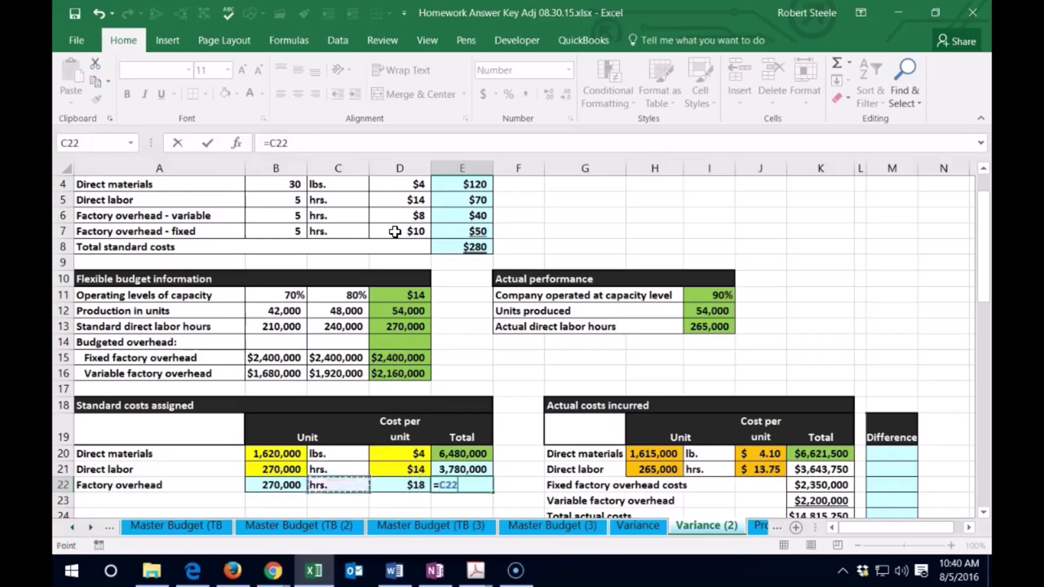
text(*)
key(Left)
key(Return)
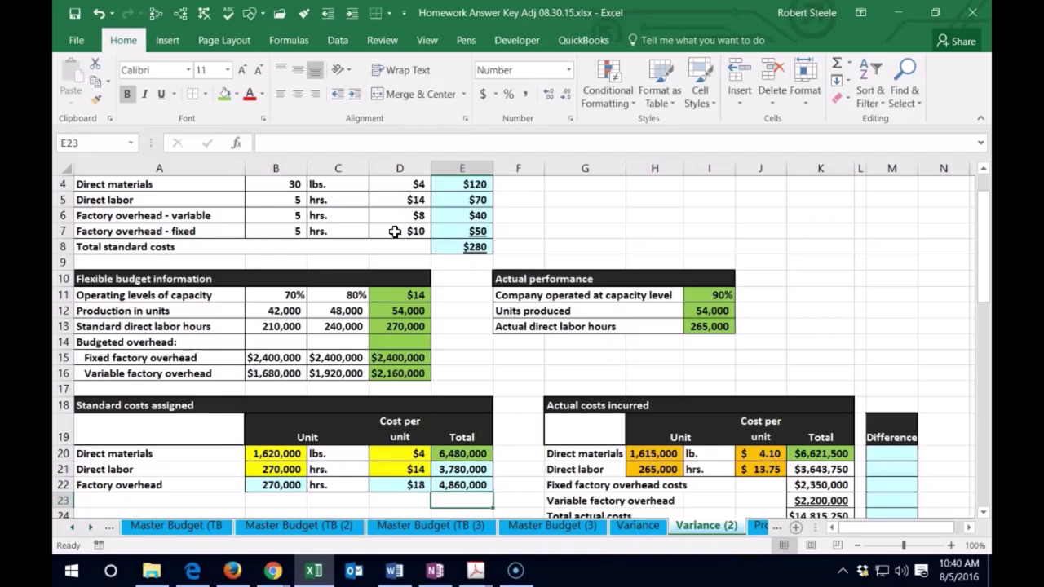
Compare the actual direct materials quantity and unit cost with the standard ones, and examine the actual total's formula in K20.
scroll(620, 302, down, 2)
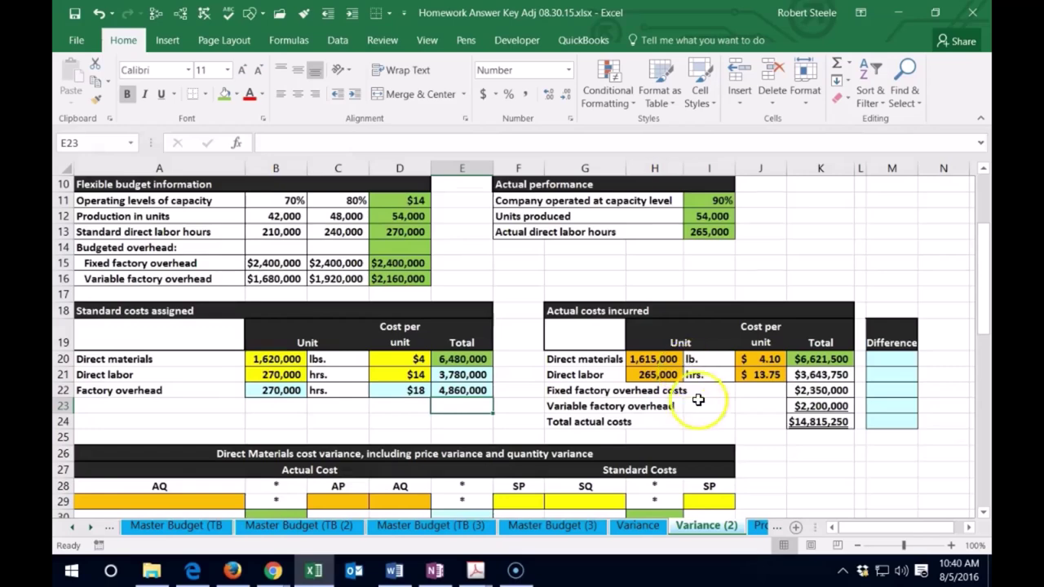
scroll(698, 400, down, 1)
click(716, 372)
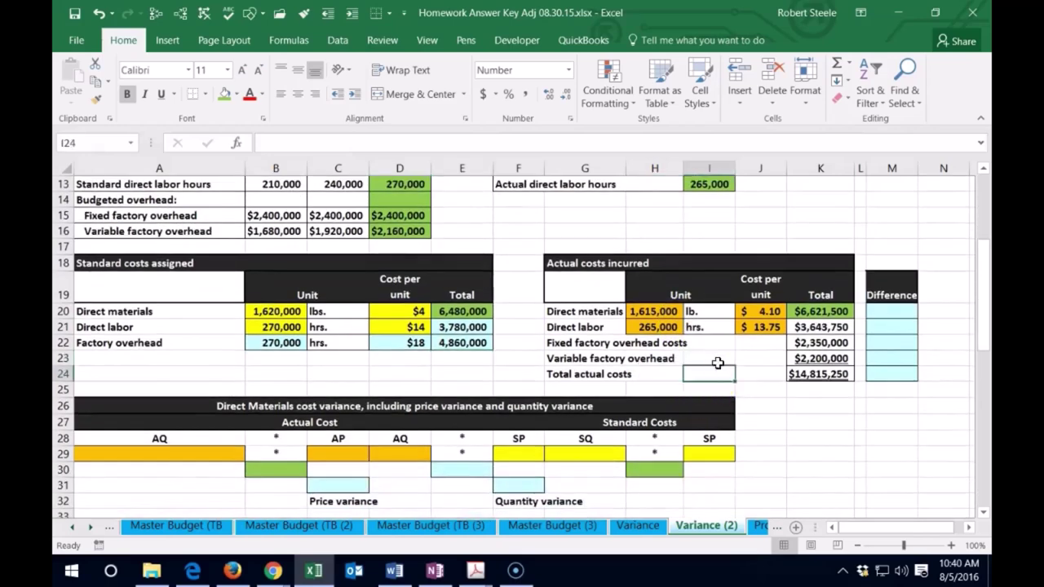
click(656, 312)
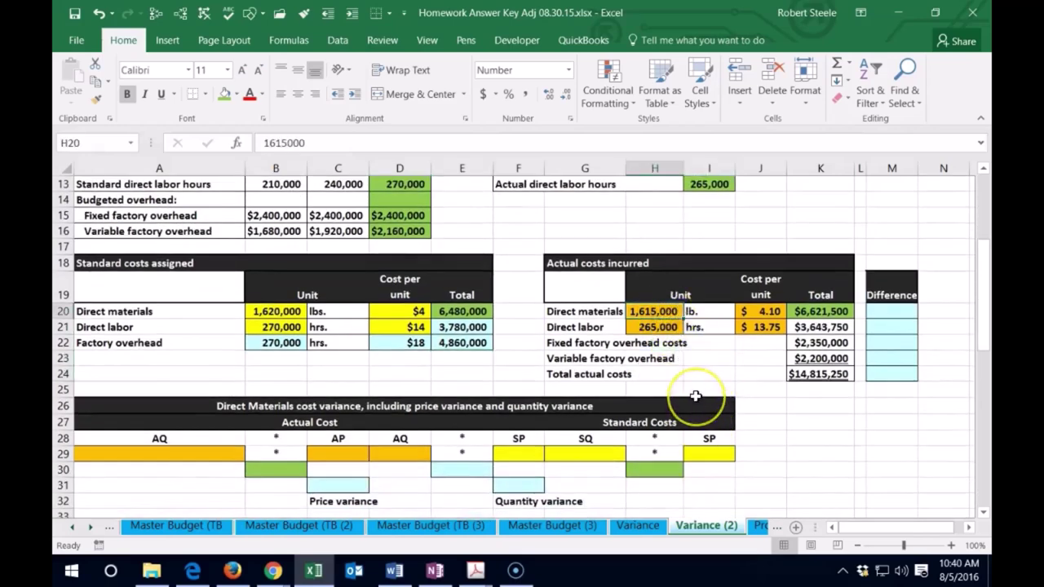
click(285, 312)
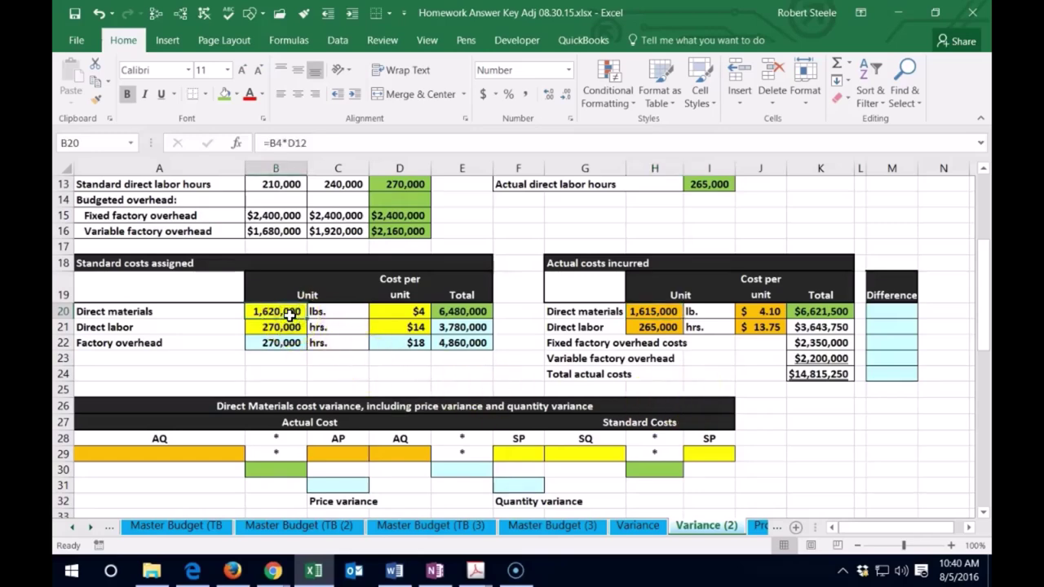
click(757, 314)
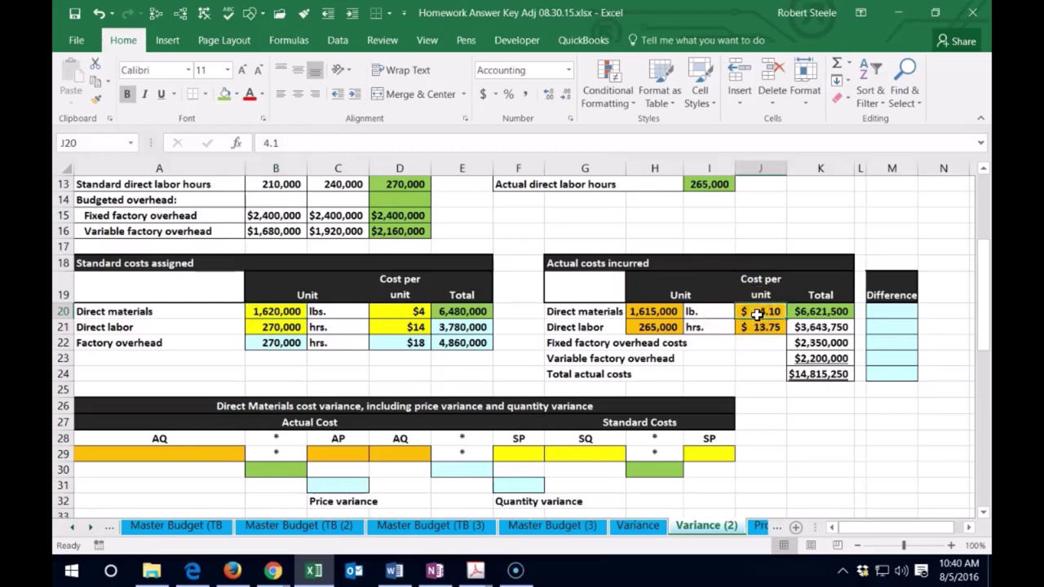
click(401, 314)
double_click(808, 314)
key(Return)
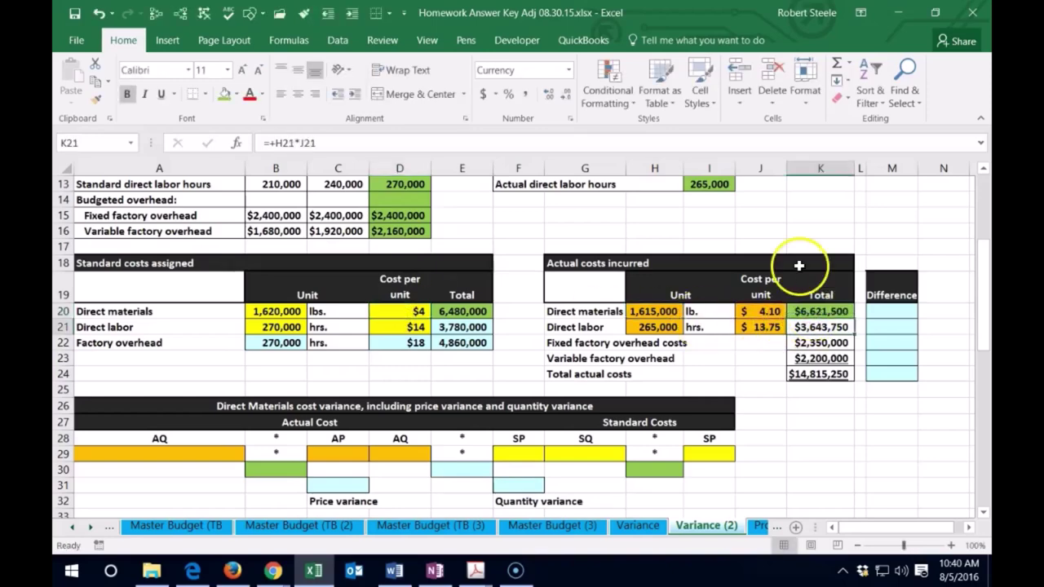
Compare actual and standard direct labor hours and rates, and examine the actual labor total and factory overhead amounts in K21:K23.
click(662, 324)
key(ctrl+c)
key(Down)
key(Escape)
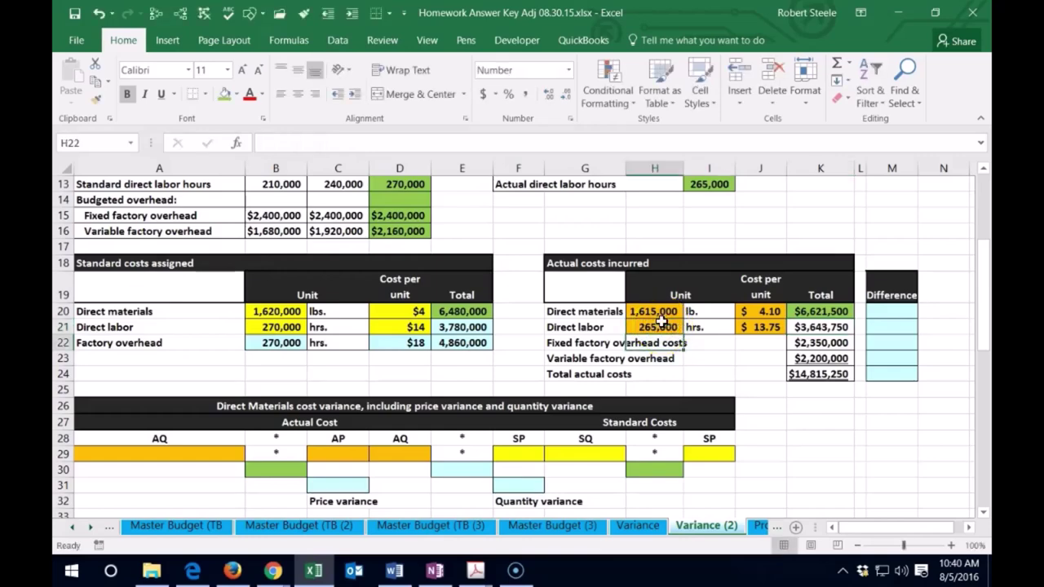
click(279, 328)
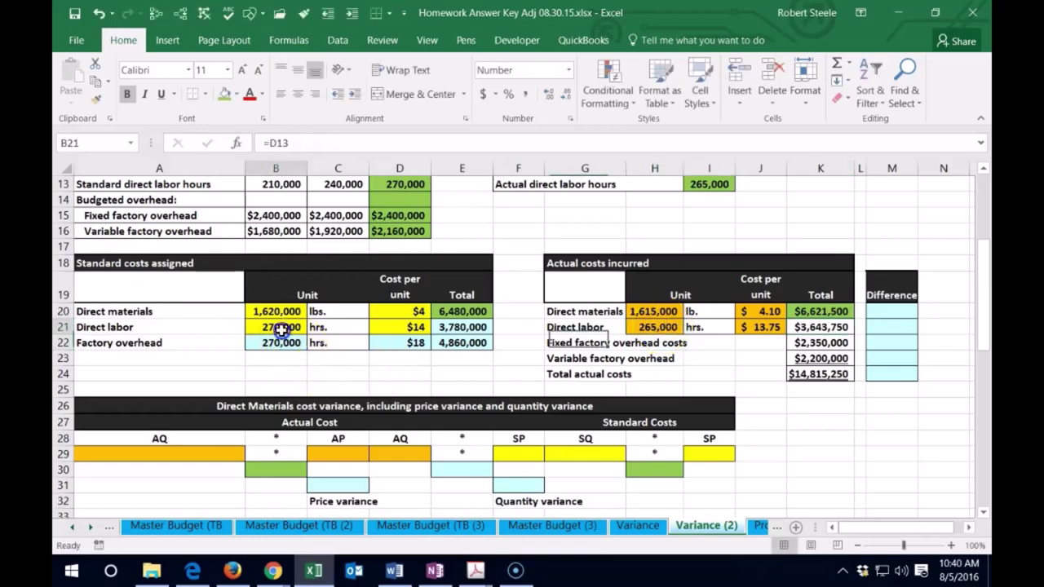
click(760, 326)
key(F2)
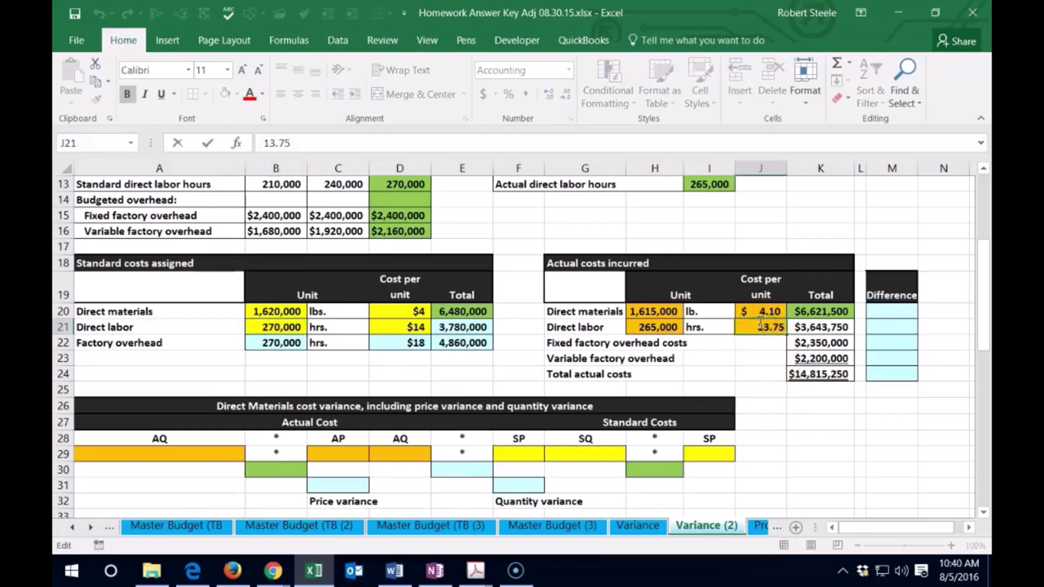
key(Escape)
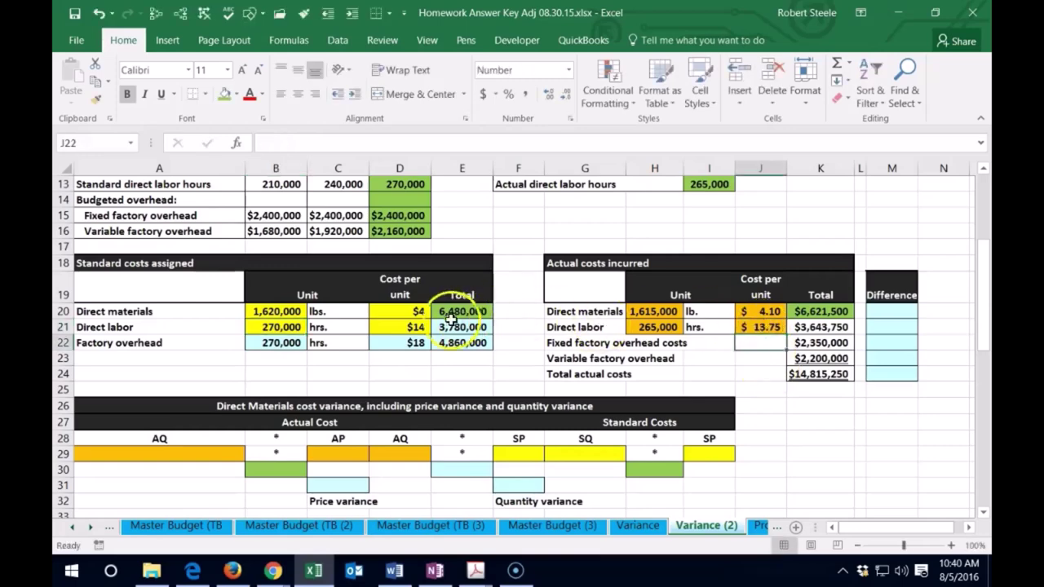
click(407, 327)
double_click(819, 326)
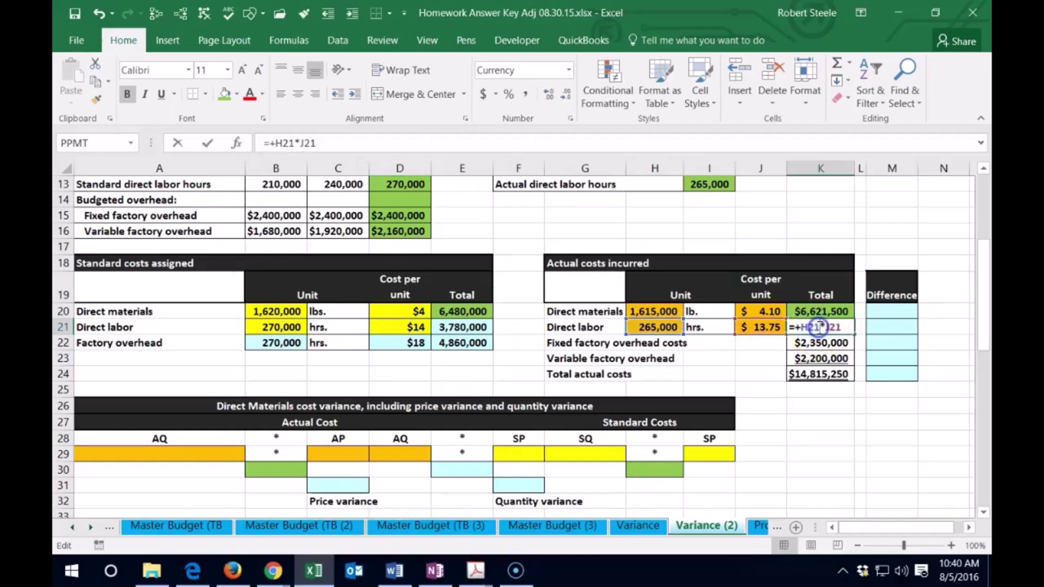
key(Return)
click(802, 343)
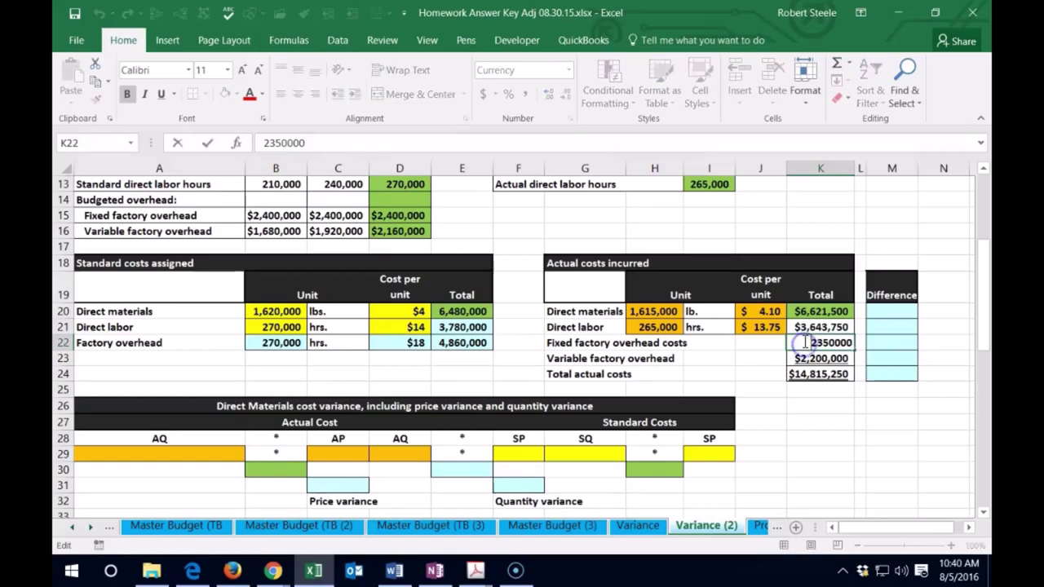
key(Down)
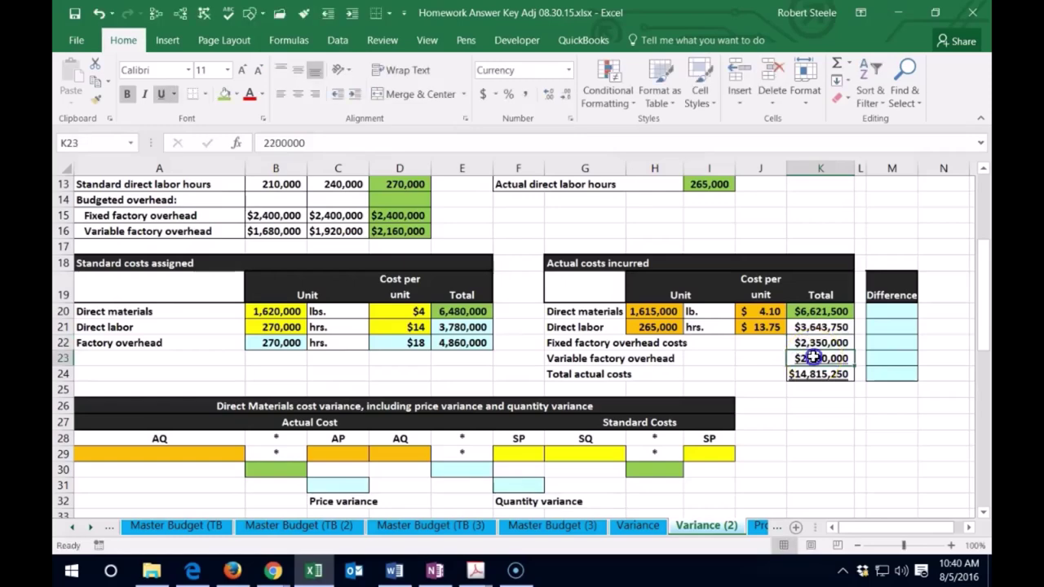
Calculate the direct materials cost difference in M20 as actual total minus standard total, =K20-E20.
click(903, 308)
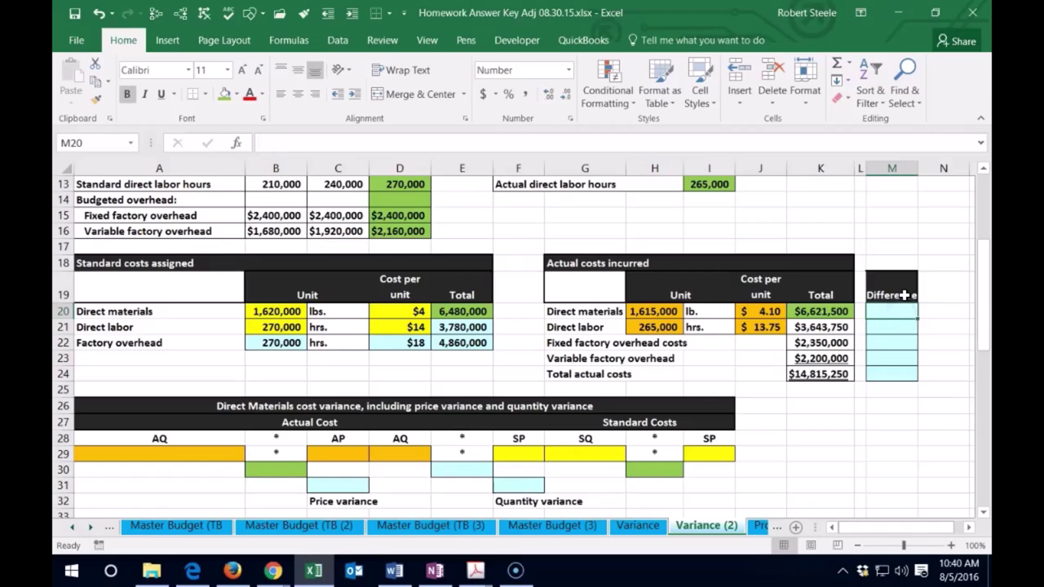
text(=)
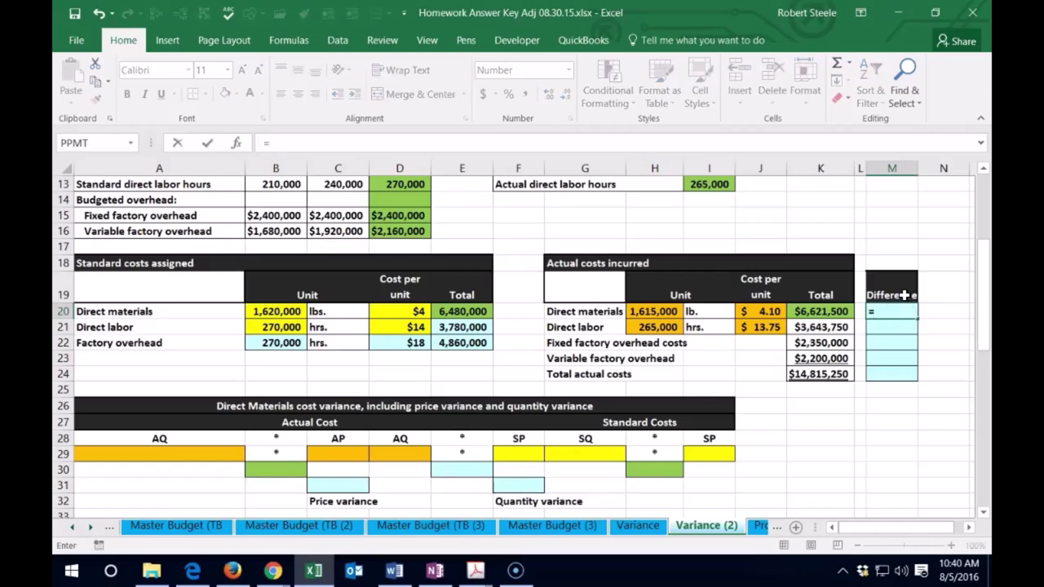
click(829, 308)
text(-)
click(462, 310)
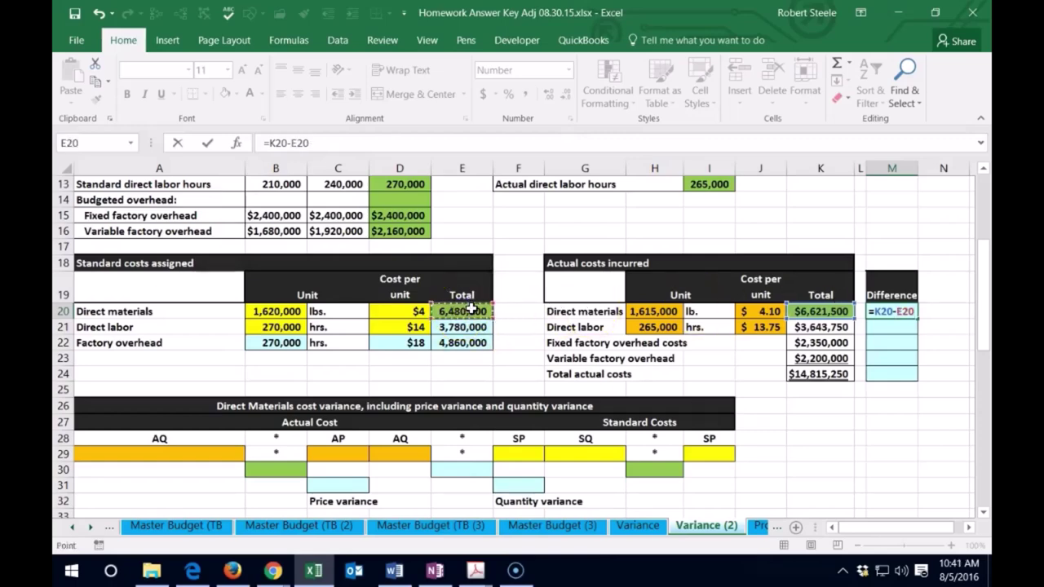
key(Return)
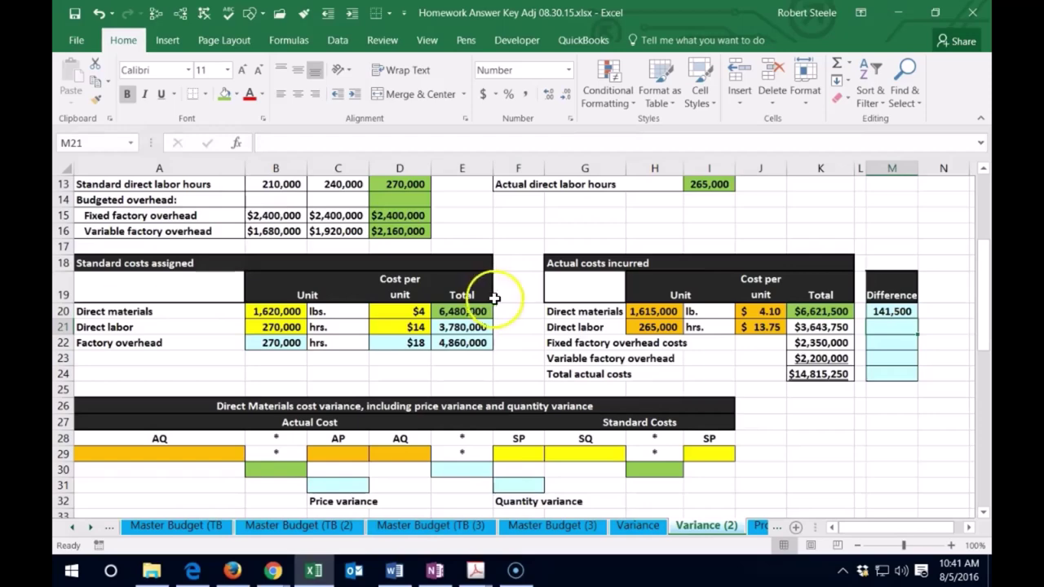
Review the direct materials difference in M20 against the standard and actual unit costs and quantities in row 20.
click(898, 311)
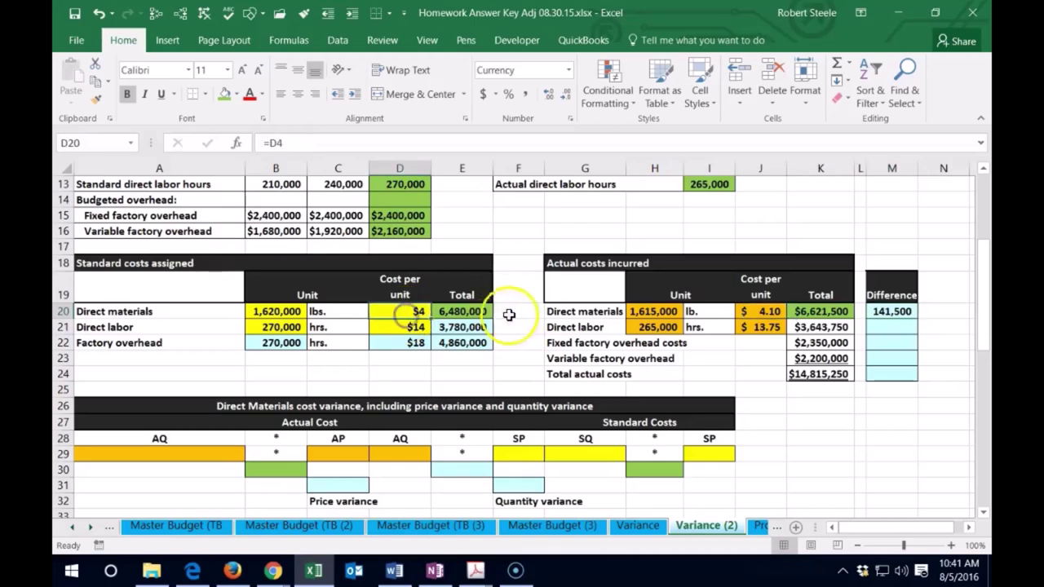
click(768, 311)
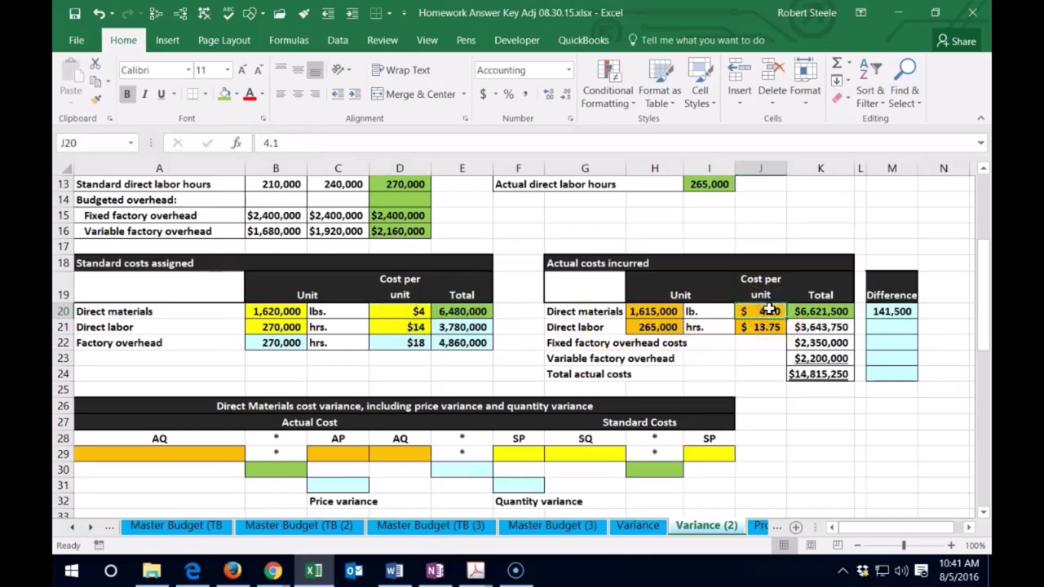
click(768, 328)
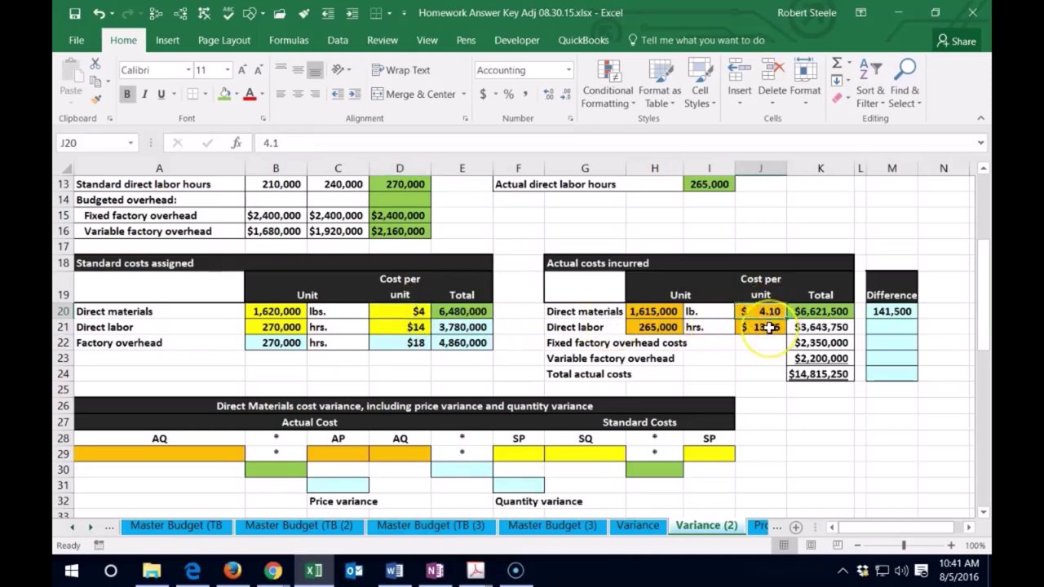
click(653, 312)
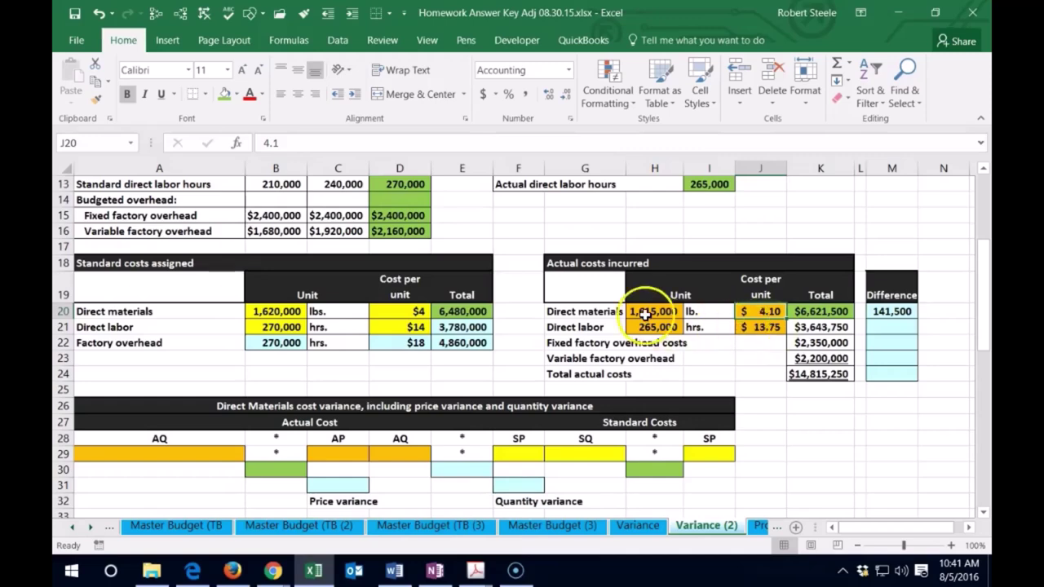
click(274, 312)
click(290, 304)
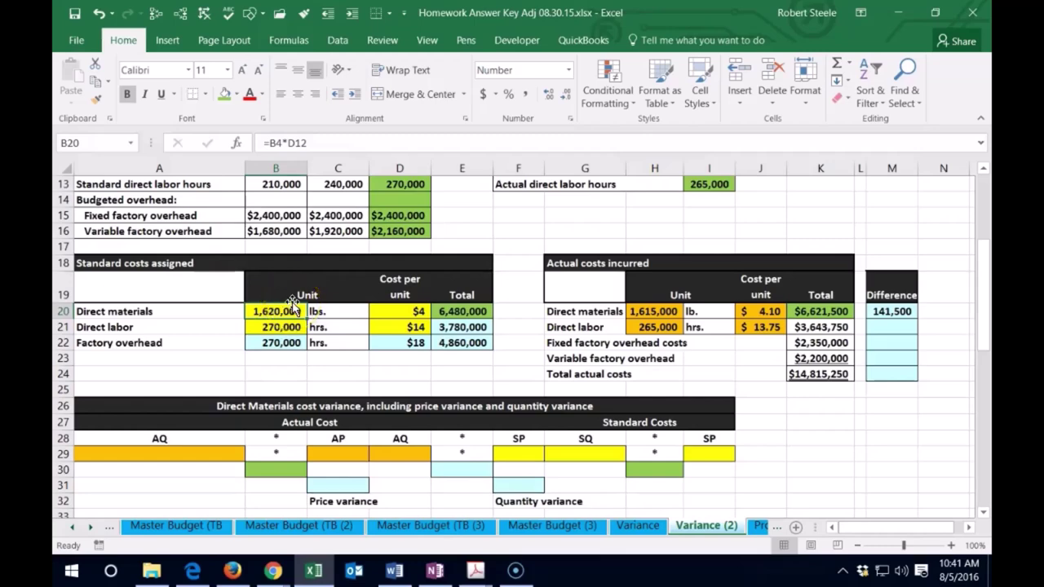
click(889, 309)
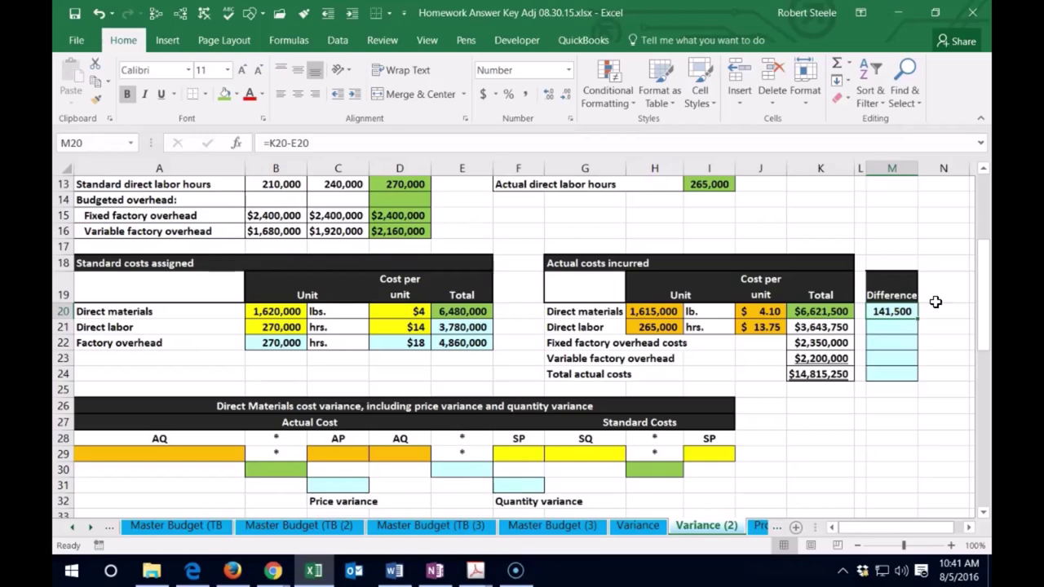
key(Down)
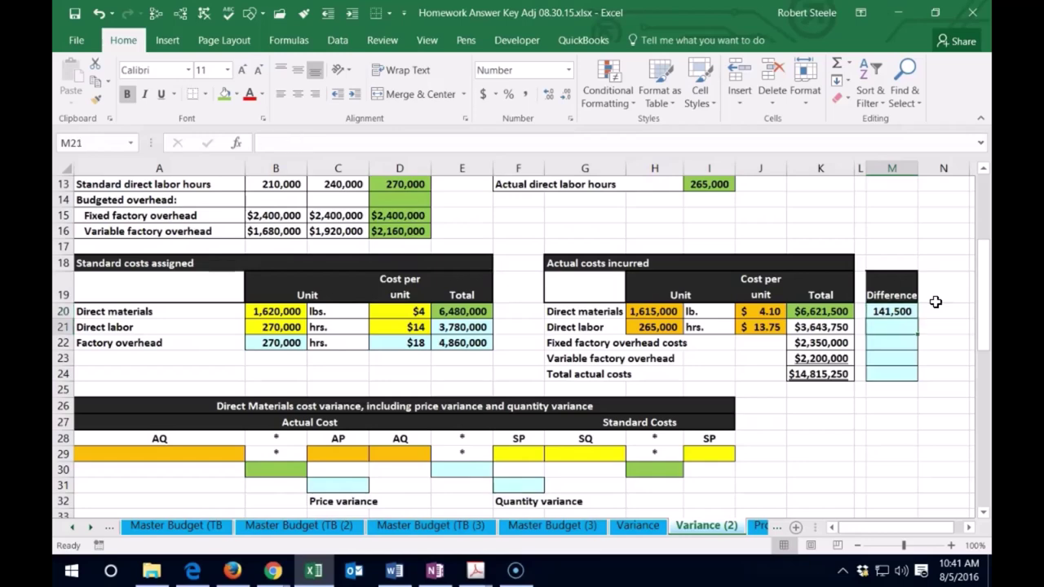
Calculate the direct labor difference in M21 as =K21-E21, and check it against the actual and standard rates and hours.
text(=)
click(813, 326)
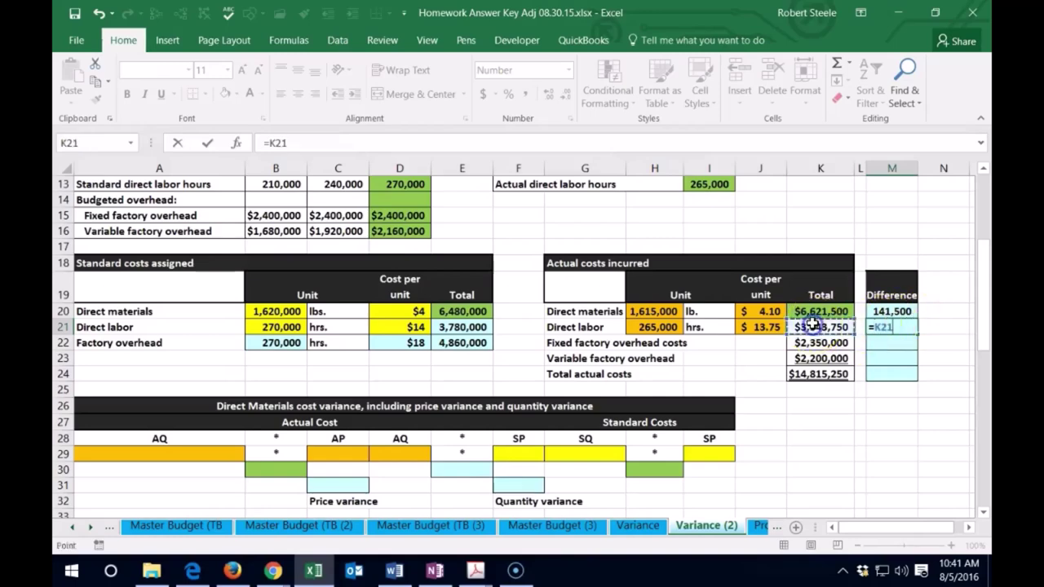
text(-)
click(459, 327)
key(ctrl+Return)
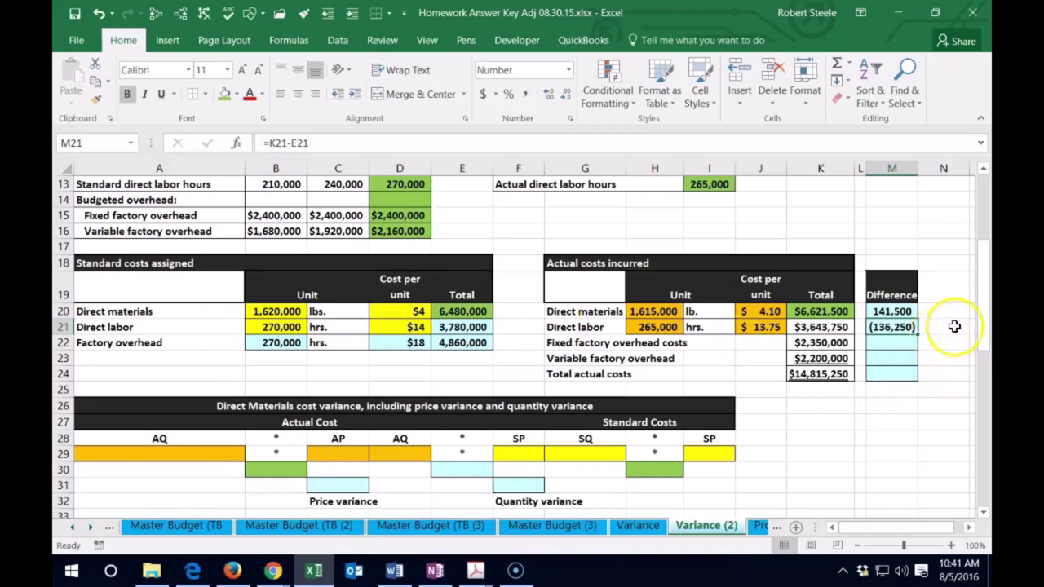
click(763, 329)
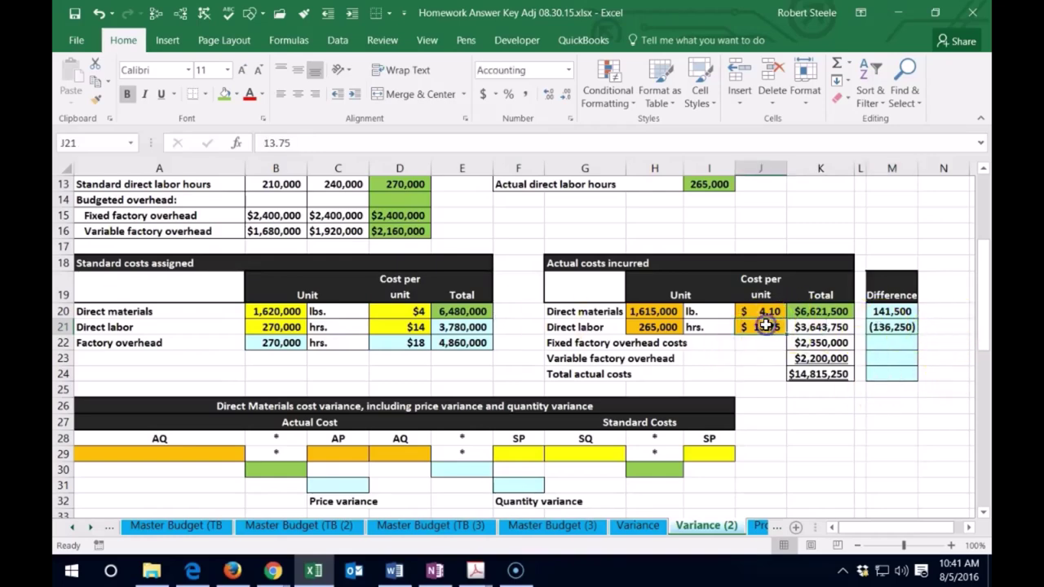
click(413, 326)
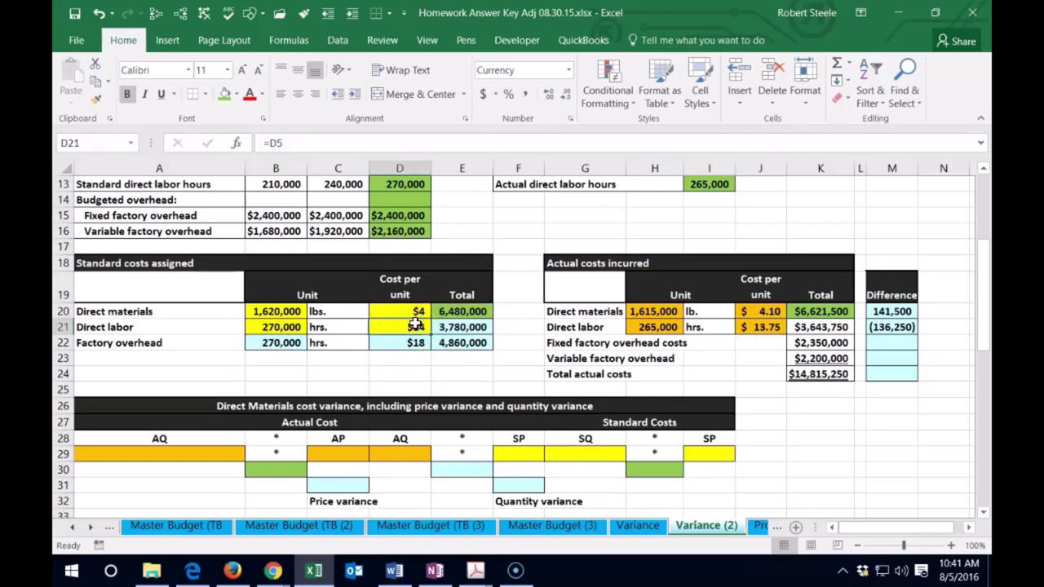
click(652, 328)
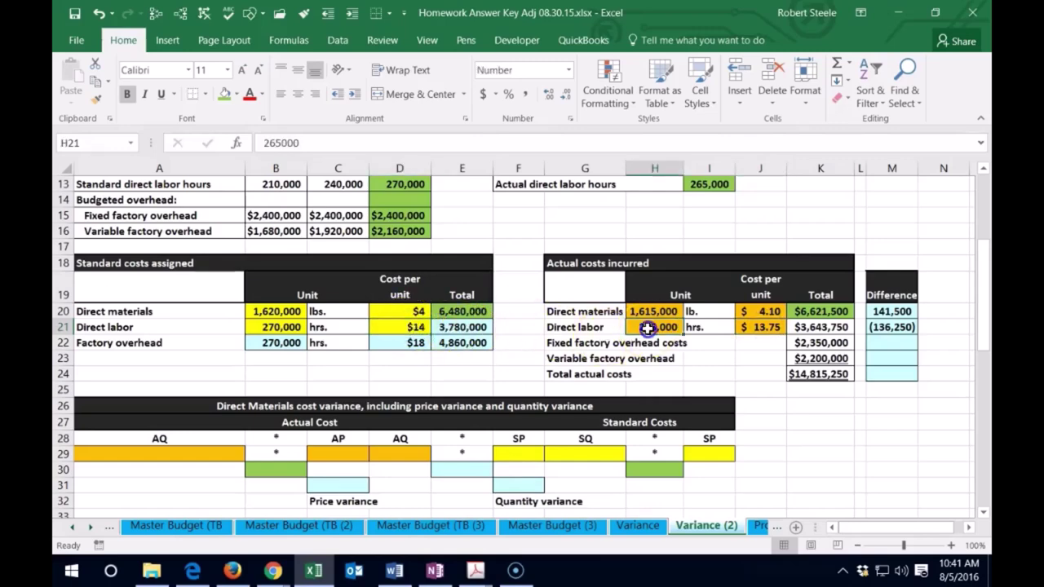
click(295, 325)
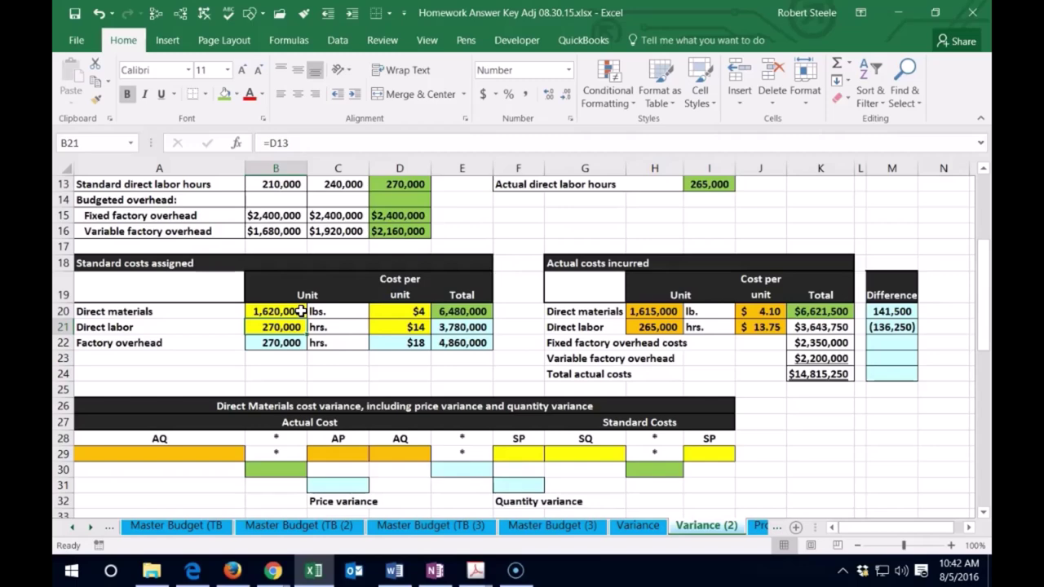
Calculate the factory overhead difference in M22 as actual fixed plus variable overhead minus the standard total, =(K22+K23)-E22.
click(889, 342)
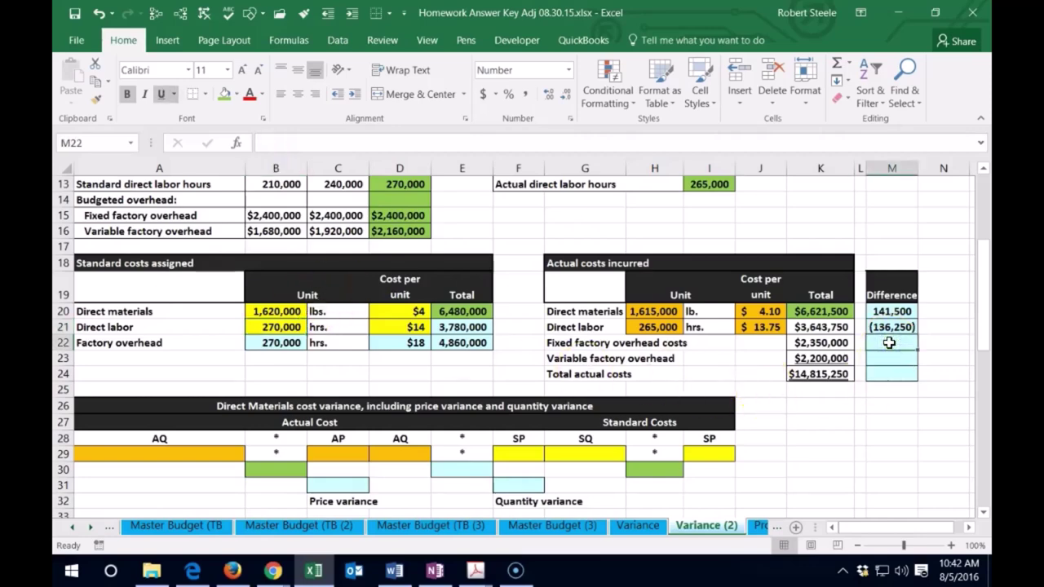
text(=)
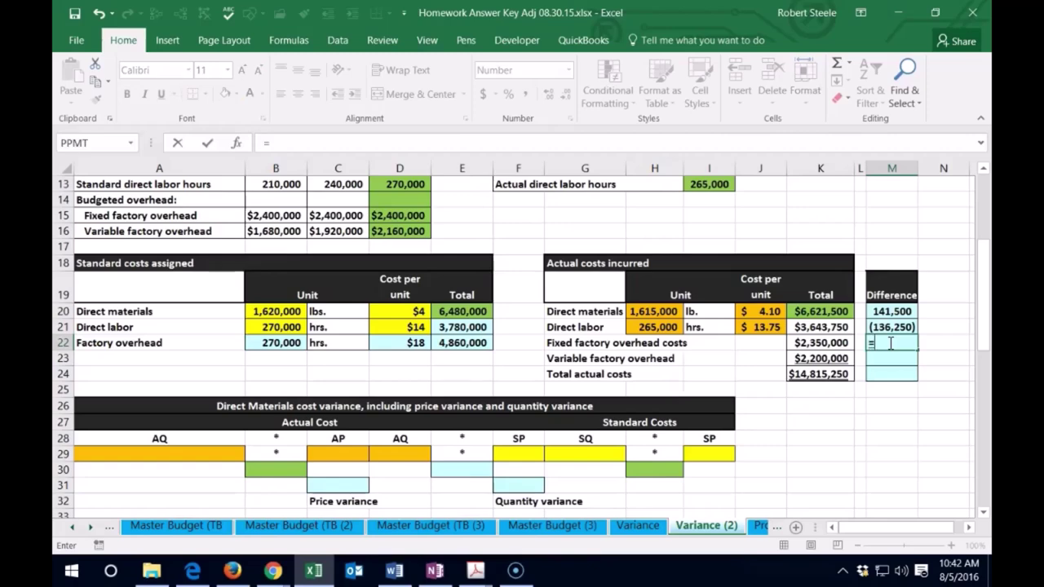
text(()
click(815, 343)
text(+)
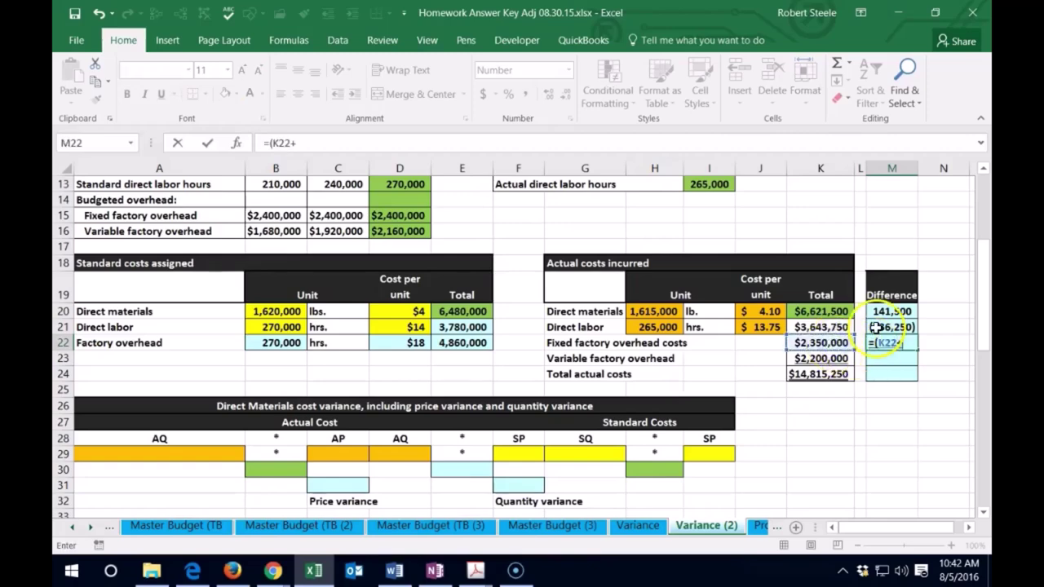
click(812, 355)
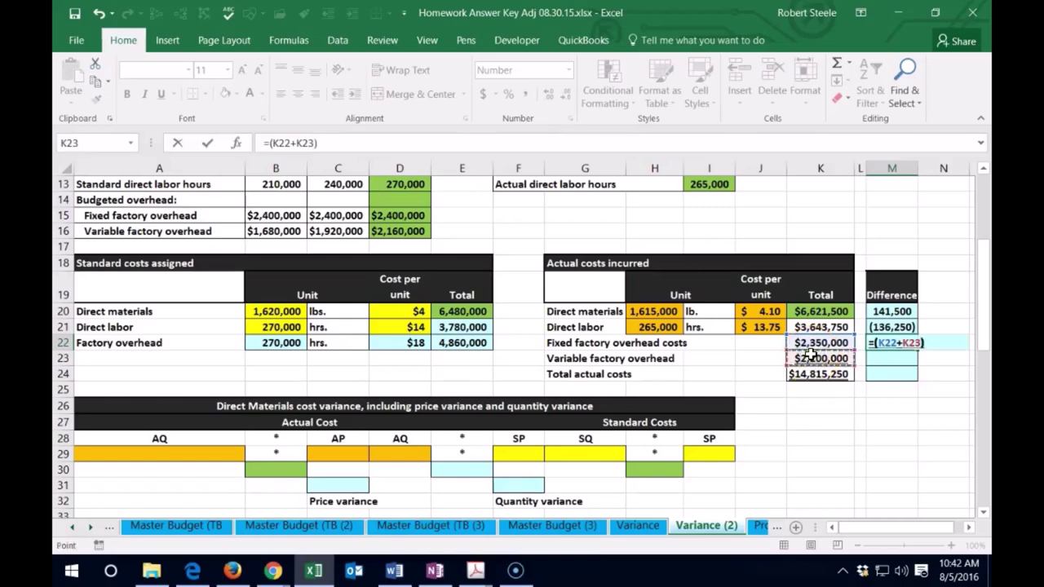
text()-)
click(476, 344)
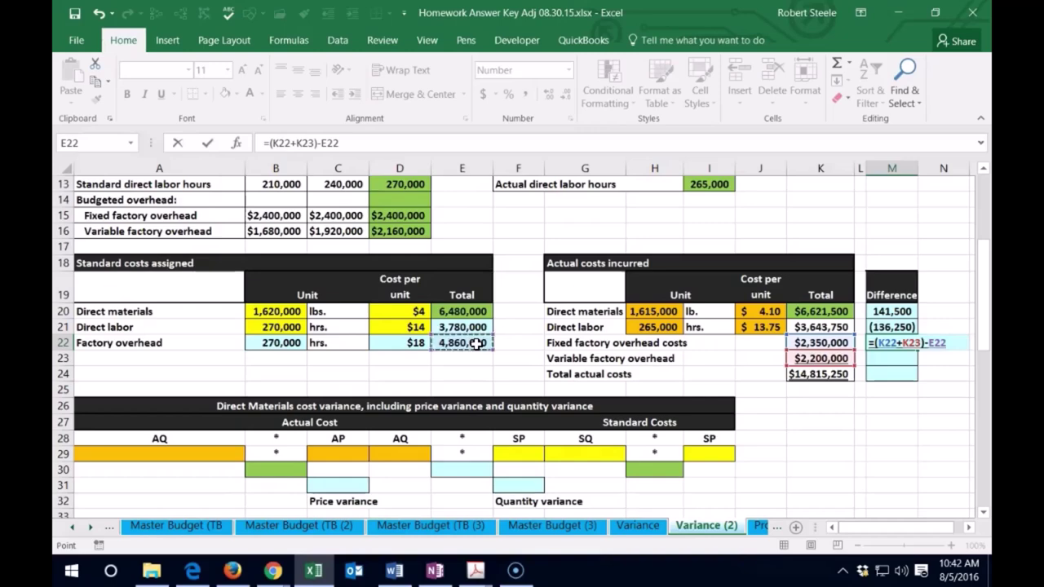
key(Return)
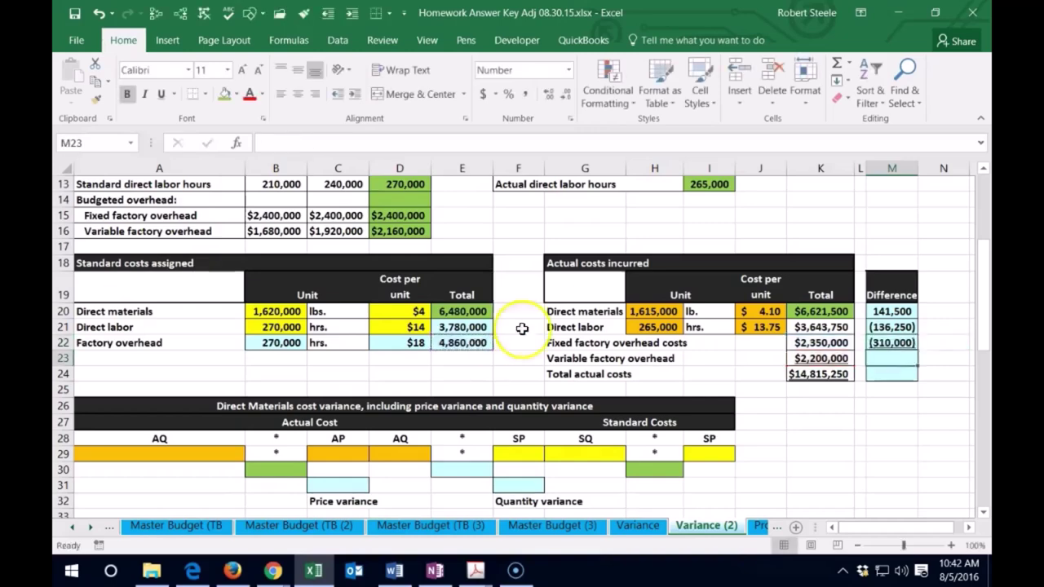
click(818, 343)
drag(818, 342, 818, 357)
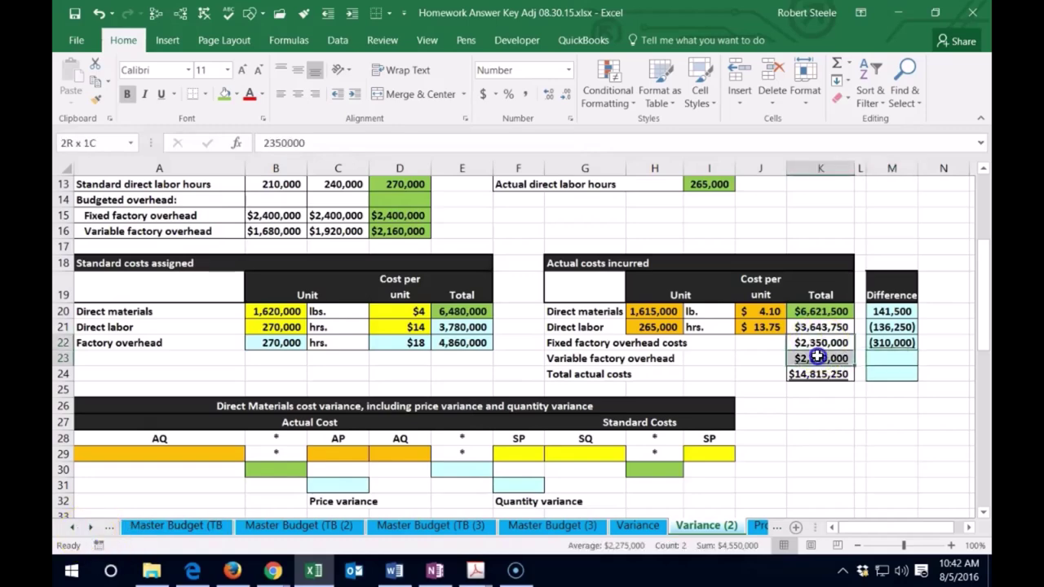
Total the cost differences in M24 with a SUM of M20:M22.
click(892, 373)
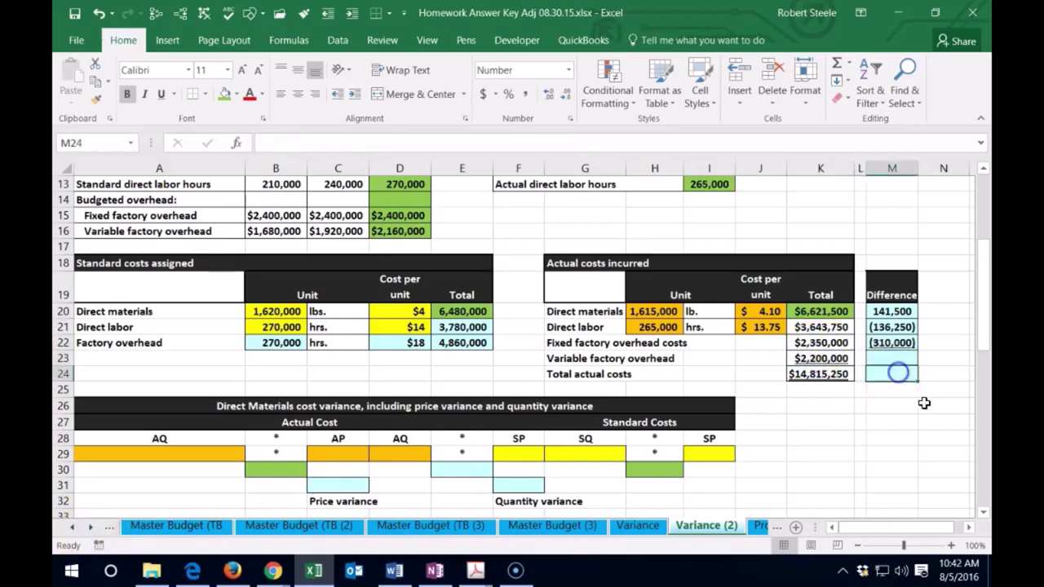
text(=sum()
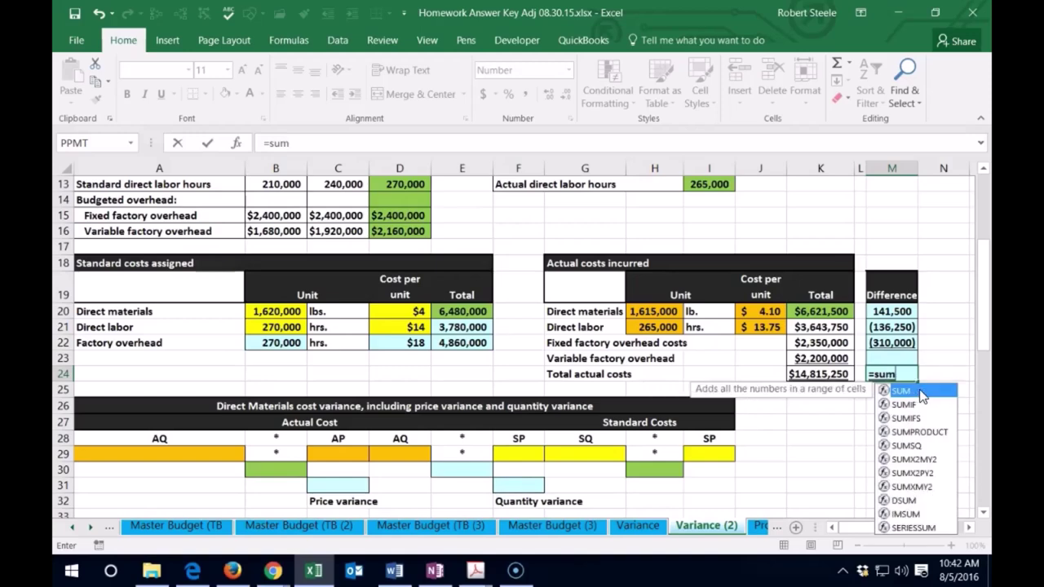
drag(891, 312, 891, 342)
key(Return)
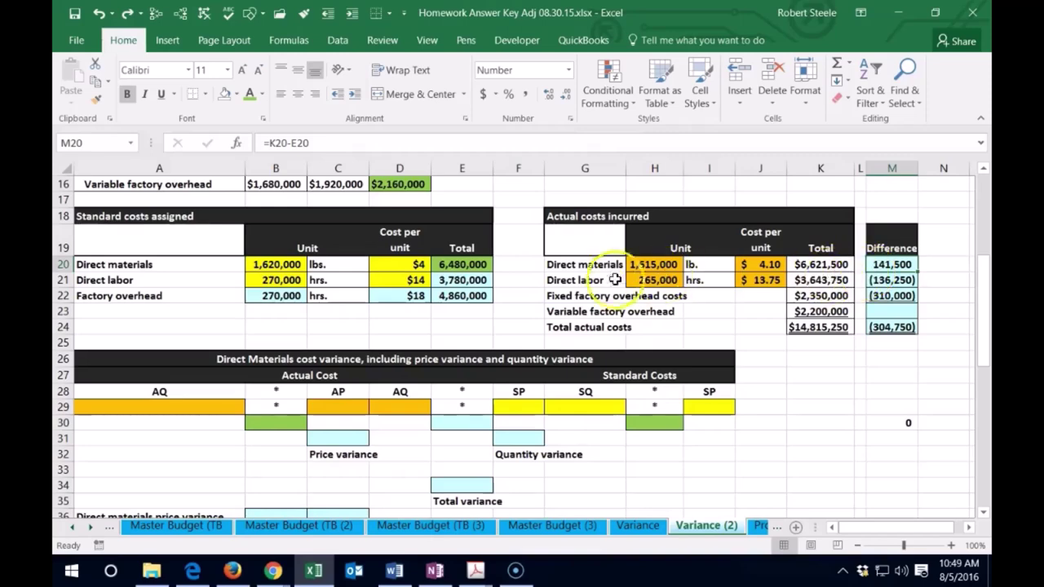
Fill the direct materials difference cell M20 with the same green as the standard total in E20.
right_click(884, 264)
click(757, 184)
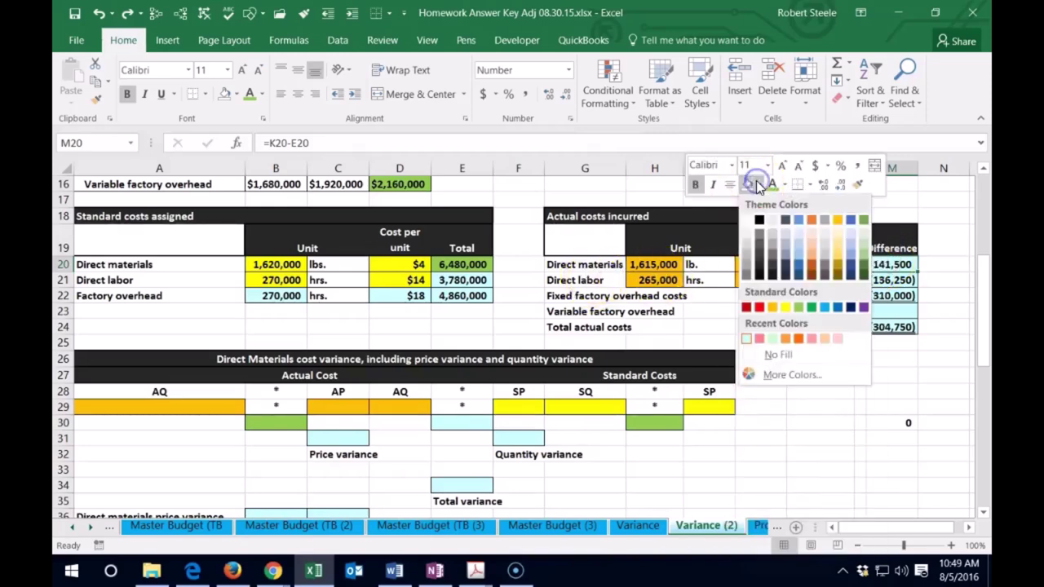
click(801, 308)
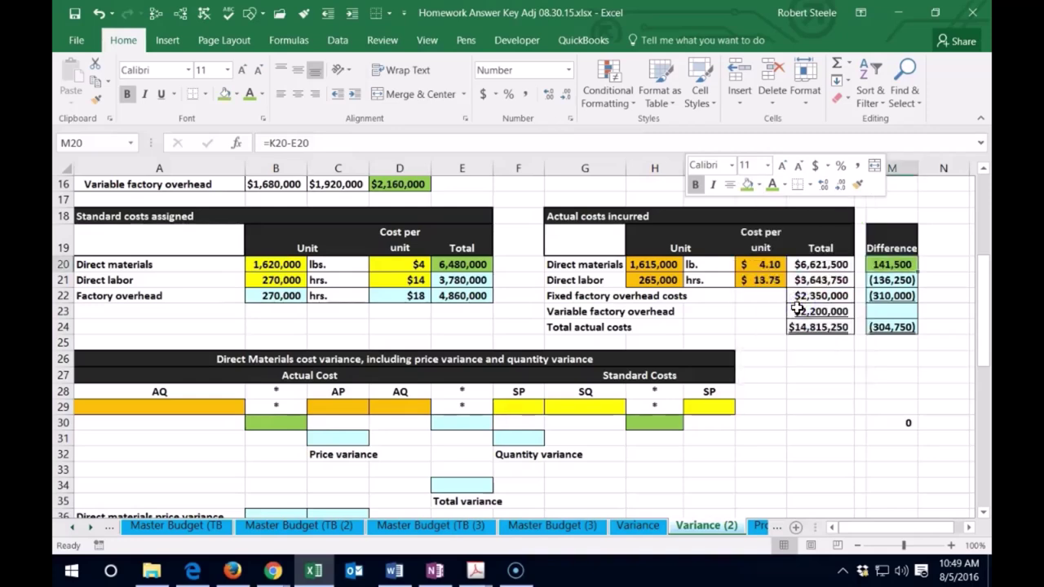
Compare the actual and standard direct materials unit costs and quantities in row 20, and examine the standard total's formula in E20.
click(760, 265)
click(413, 264)
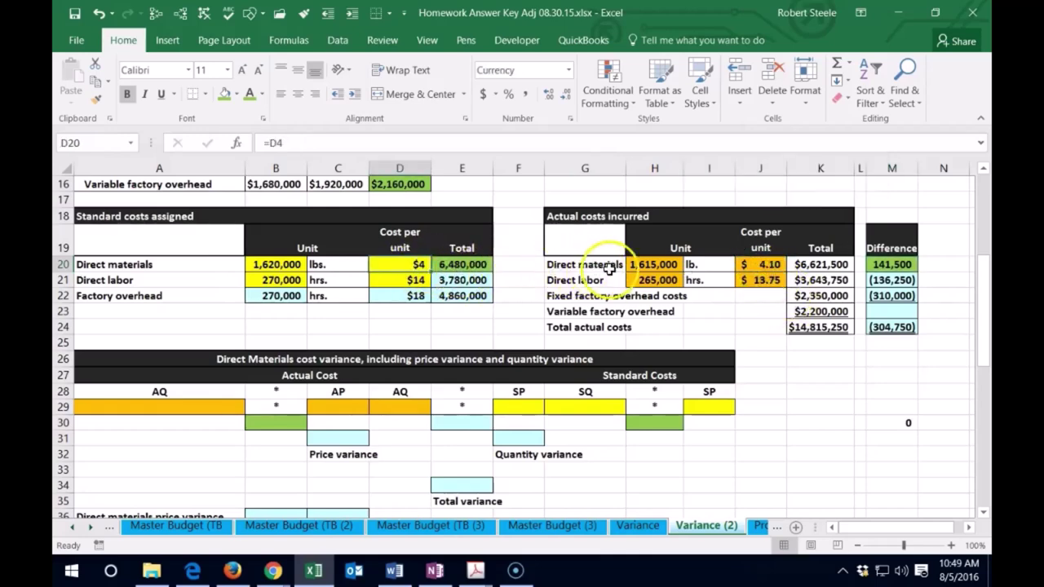
click(632, 264)
click(300, 264)
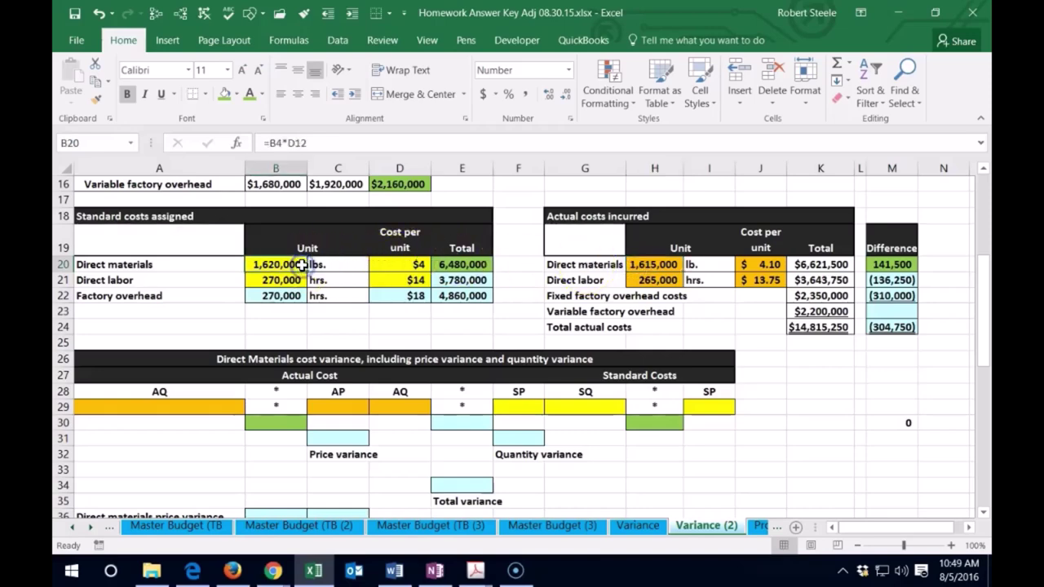
click(273, 267)
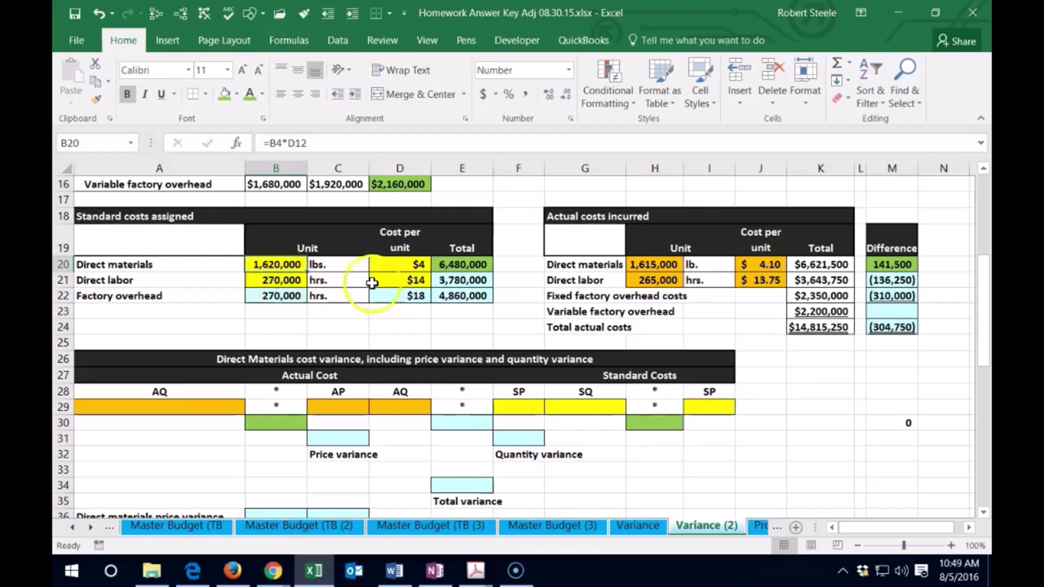
click(455, 267)
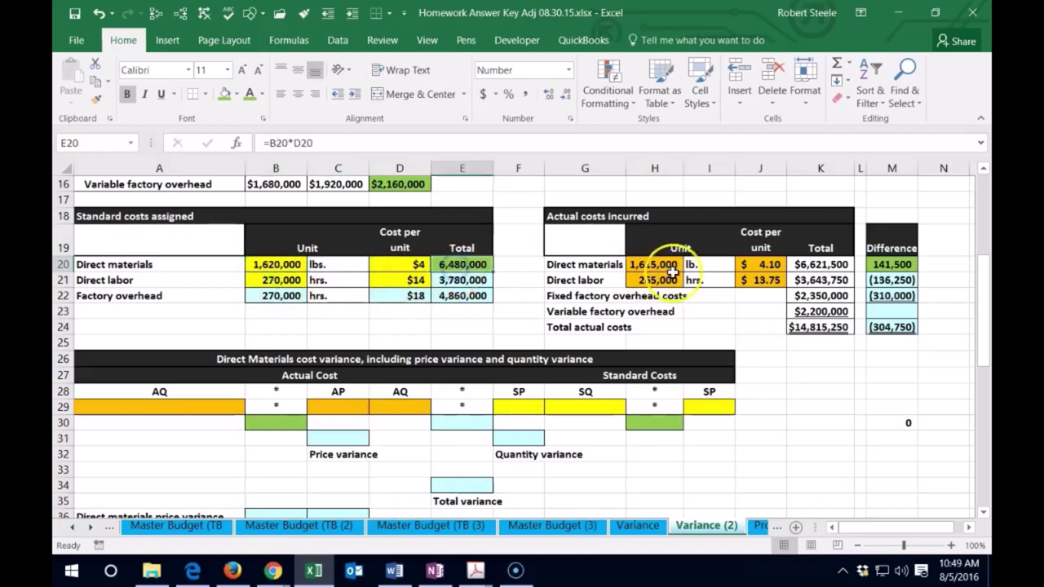
Fill the actual direct materials total in K20 with the same green as M20.
click(805, 263)
right_click(806, 263)
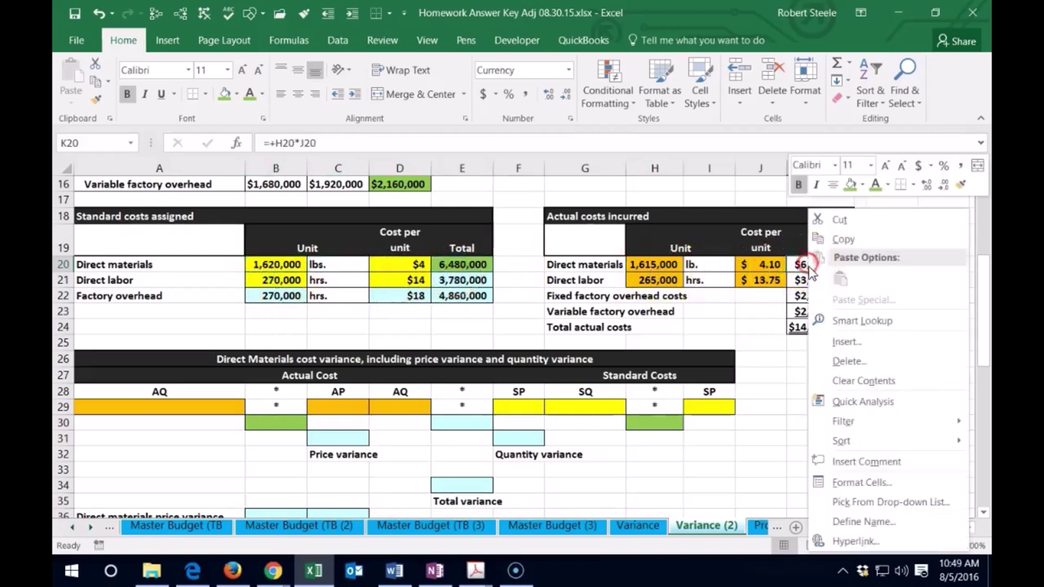
click(852, 183)
click(771, 348)
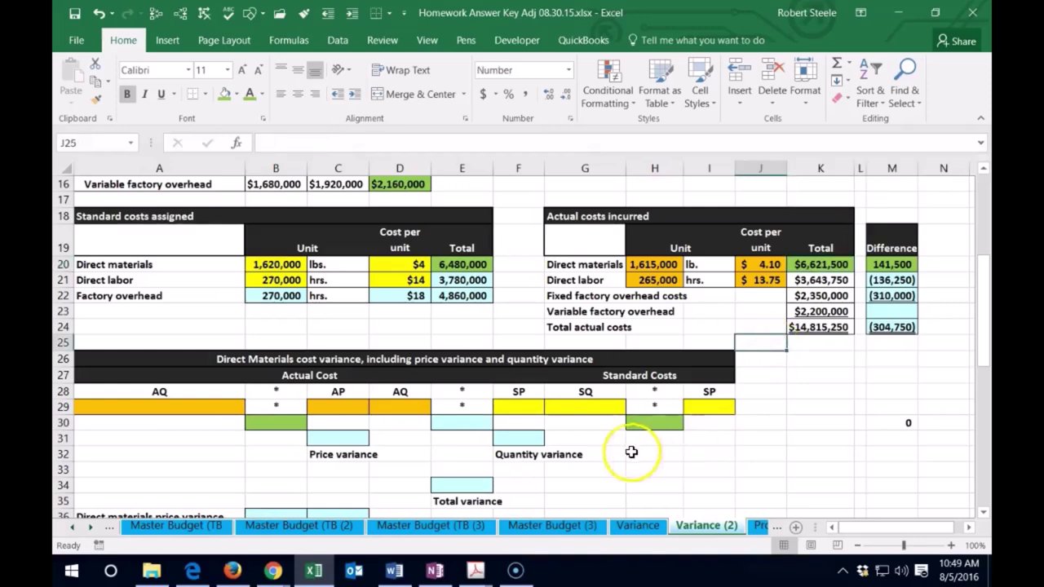
In the direct materials variance section, link the actual quantity in A29 to H20 and the actual price in C29 to J20.
click(196, 405)
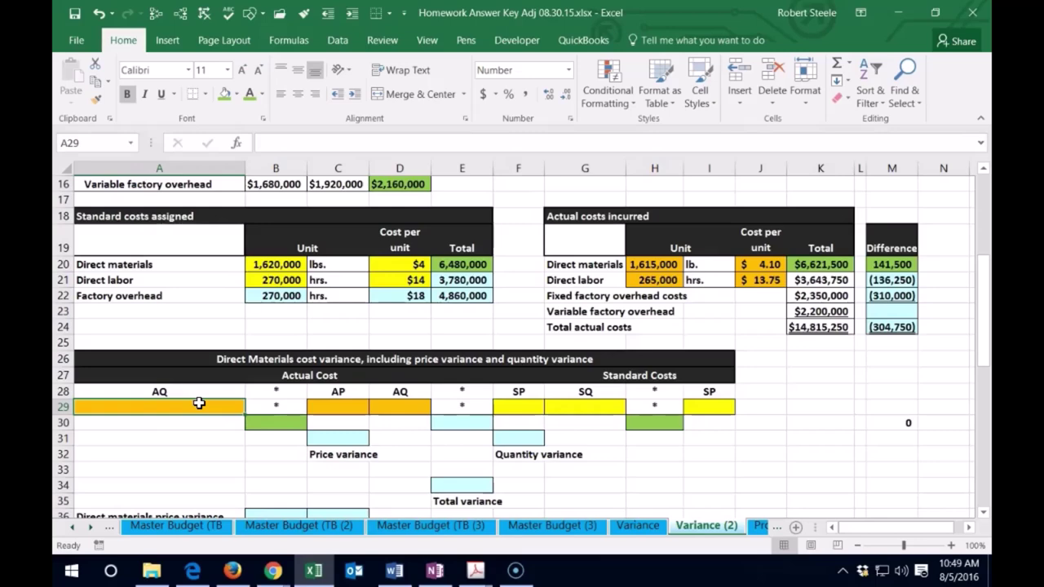
text(=)
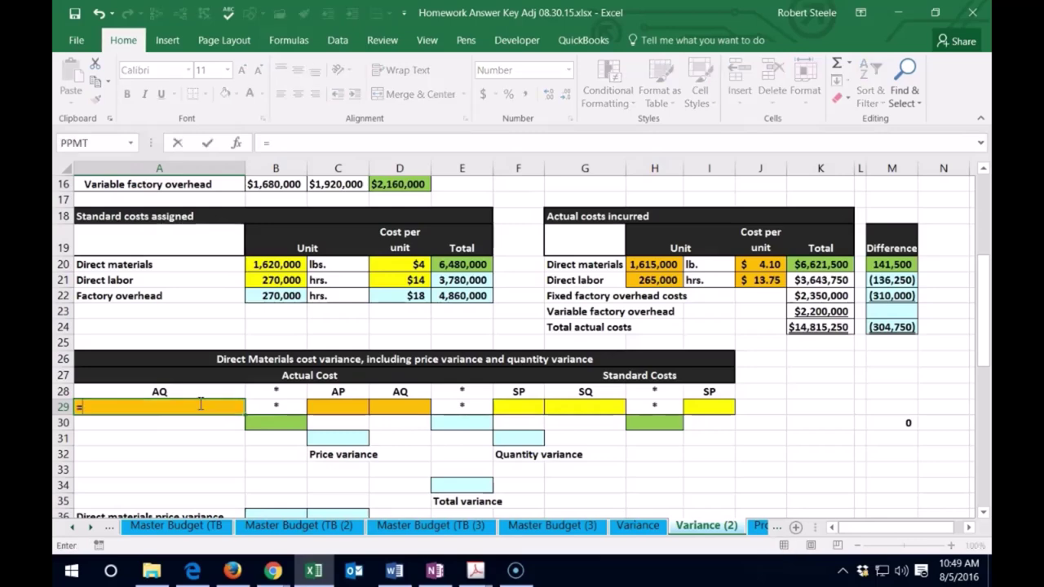
click(648, 263)
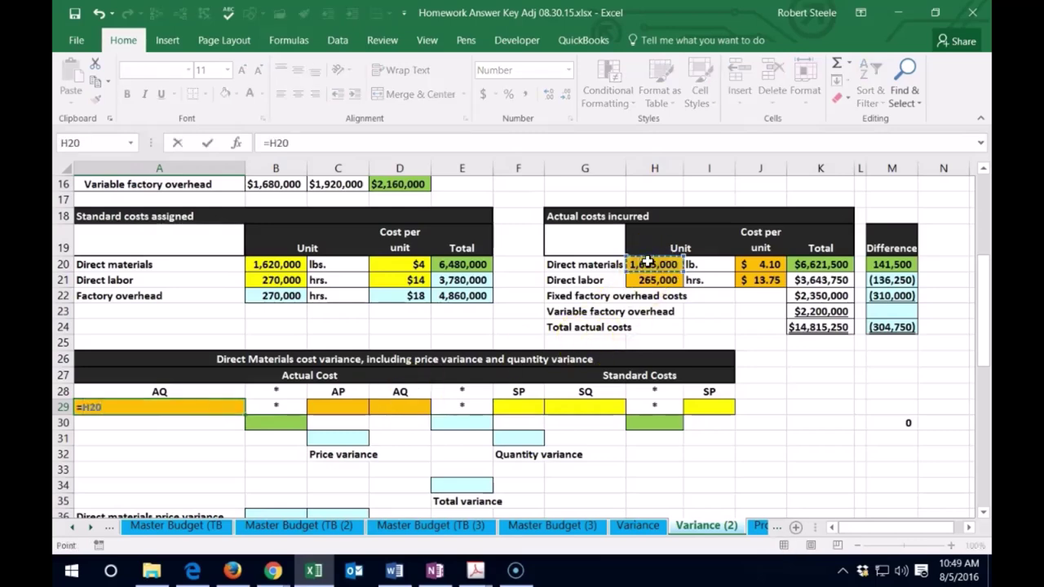
key(Tab)
key(Tab)
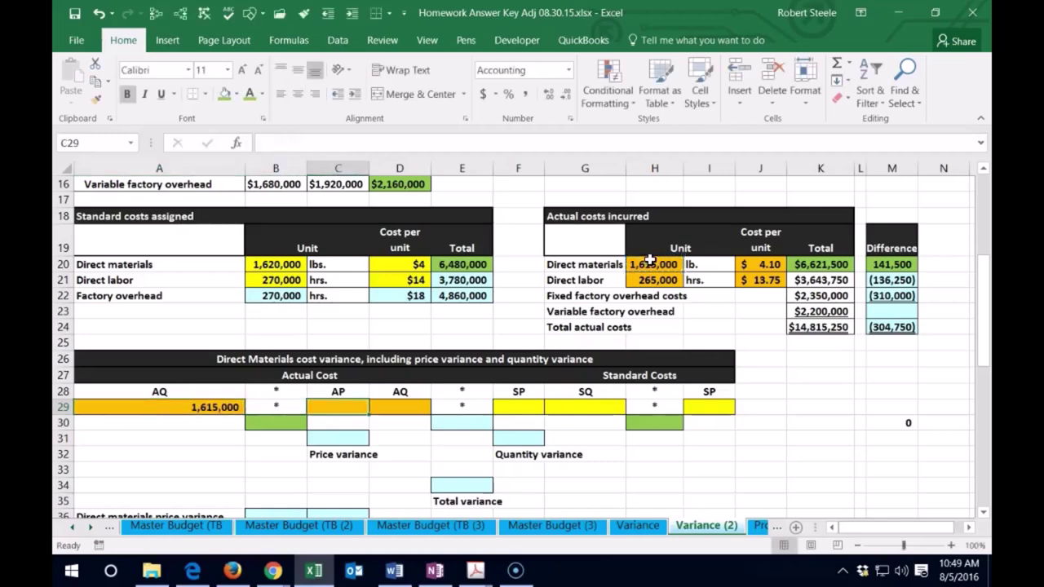
text(=)
click(759, 263)
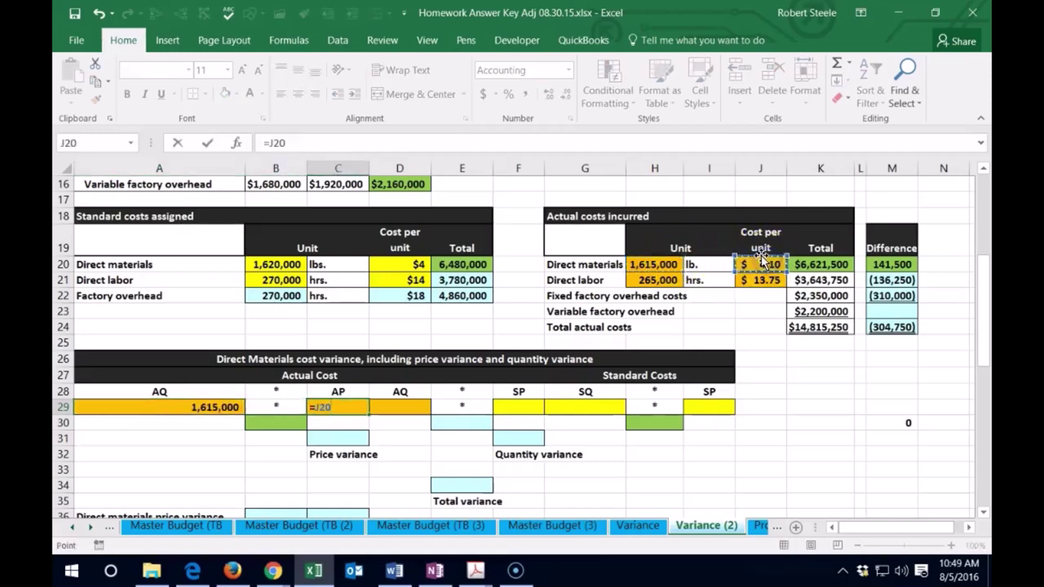
key(Return)
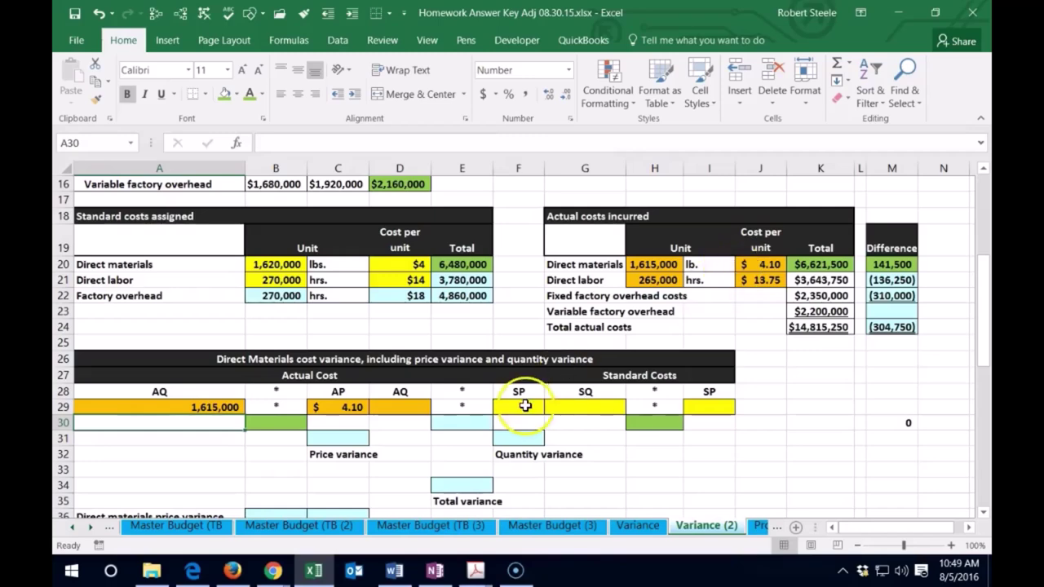
text(=)
click(214, 408)
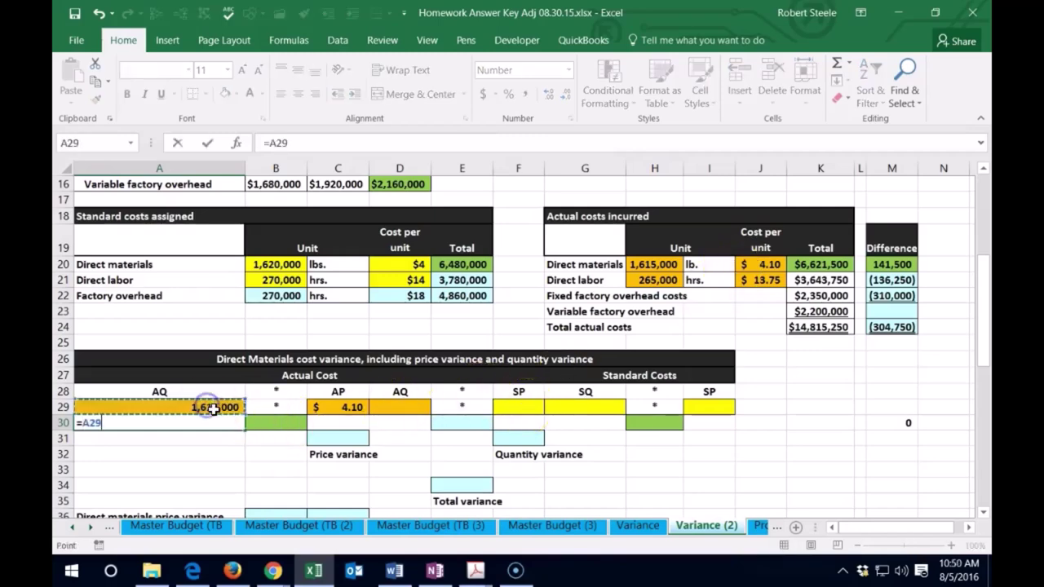
text(*)
click(345, 407)
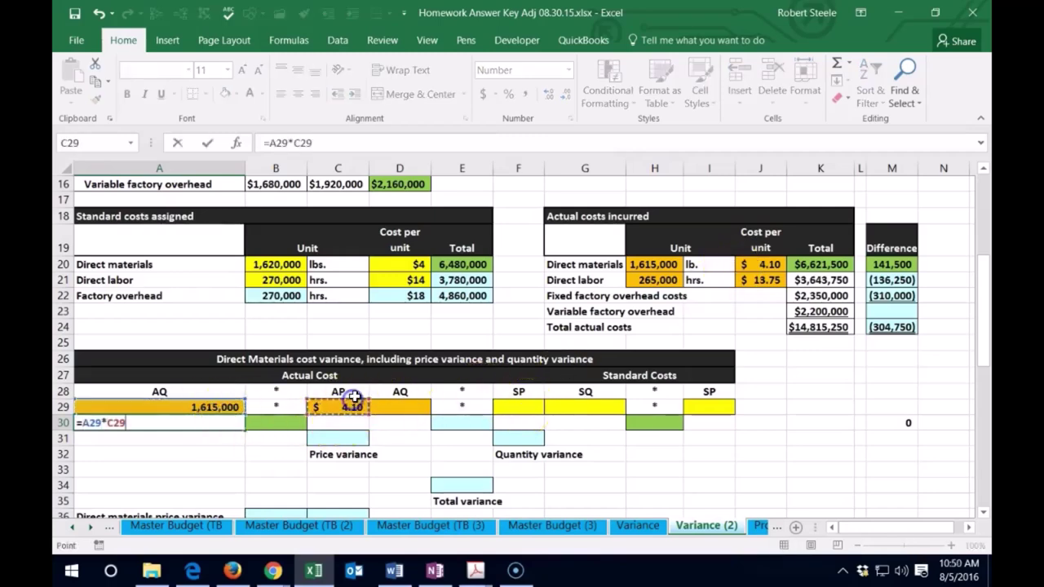
key(Return)
key(Up)
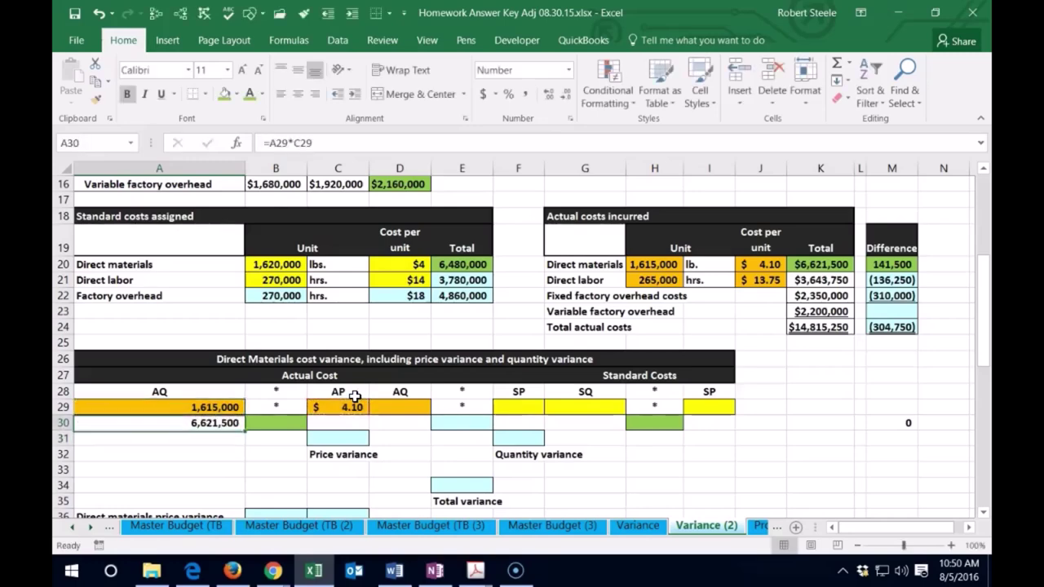
key(Delete)
Calculate the actual direct materials cost in B30 as actual quantity times actual price, =A29*C29.
key(Right)
text(=)
key(Left)
key(Up)
text(*)
click(355, 404)
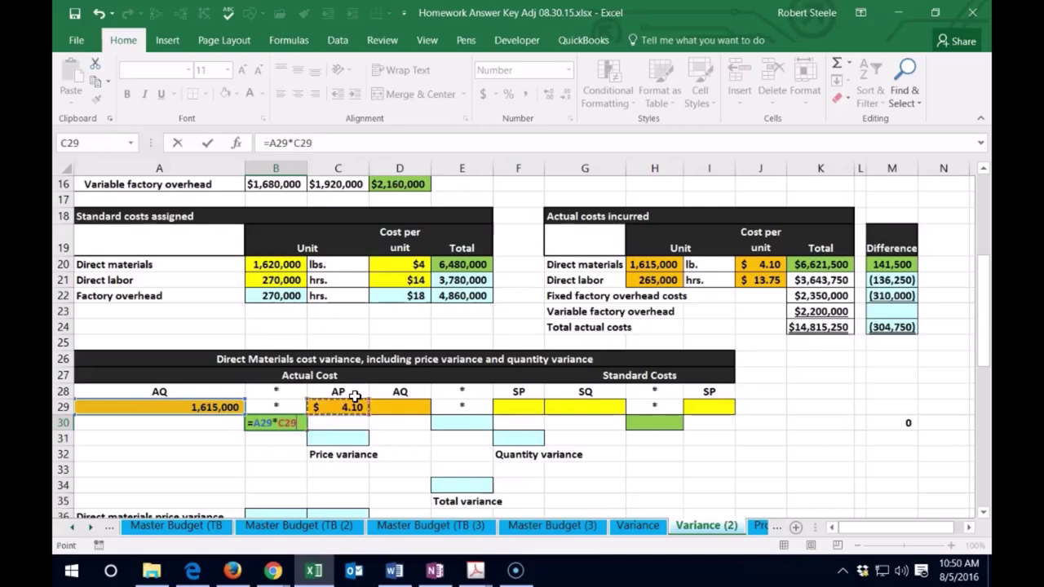
key(Return)
key(Up)
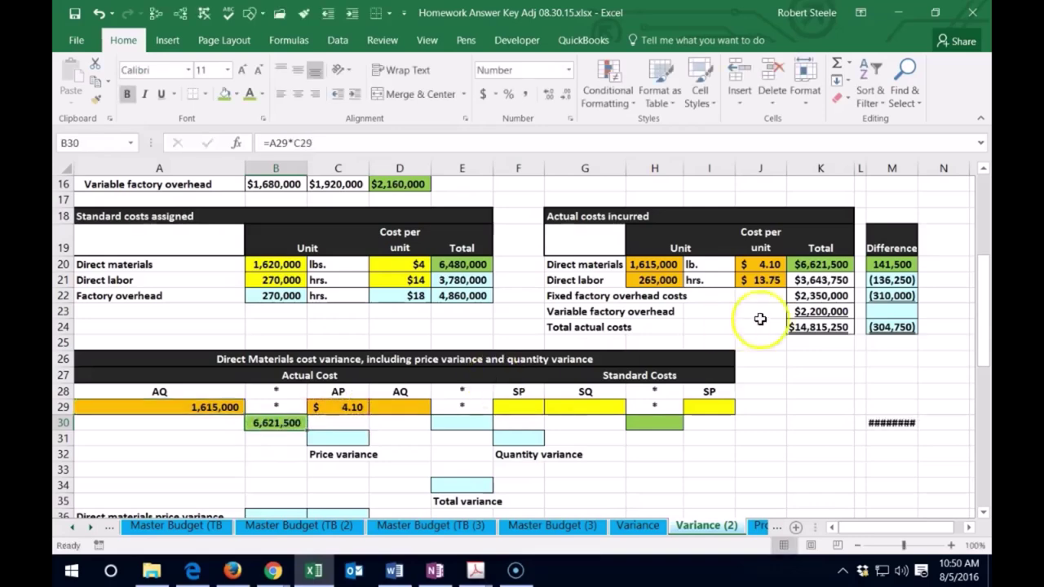
In the direct materials variance section, link the standard quantity in G29 to B20 and the standard price in I29 to D20.
click(808, 264)
key(Down)
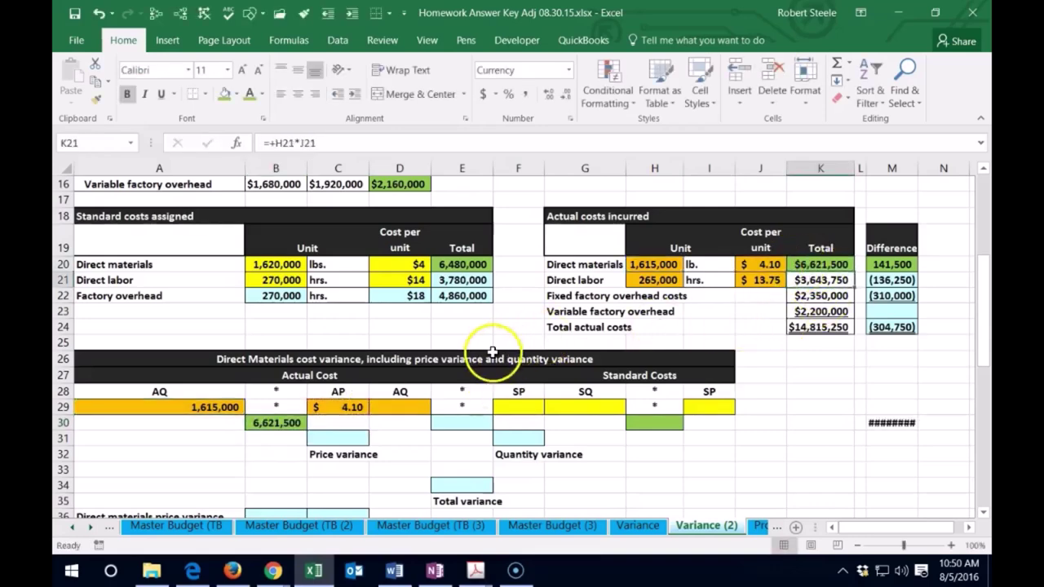
click(659, 424)
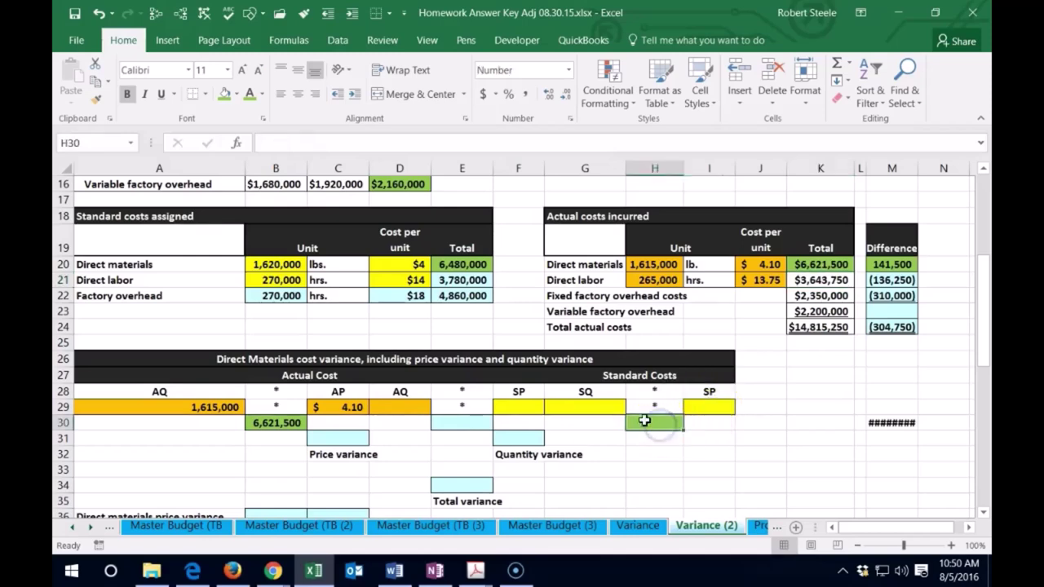
click(607, 406)
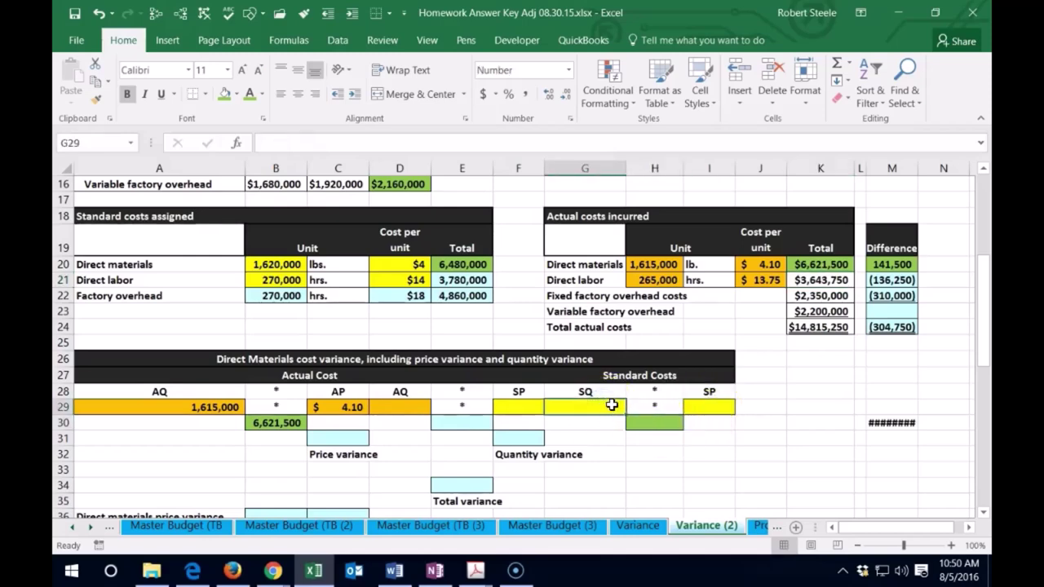
text(=)
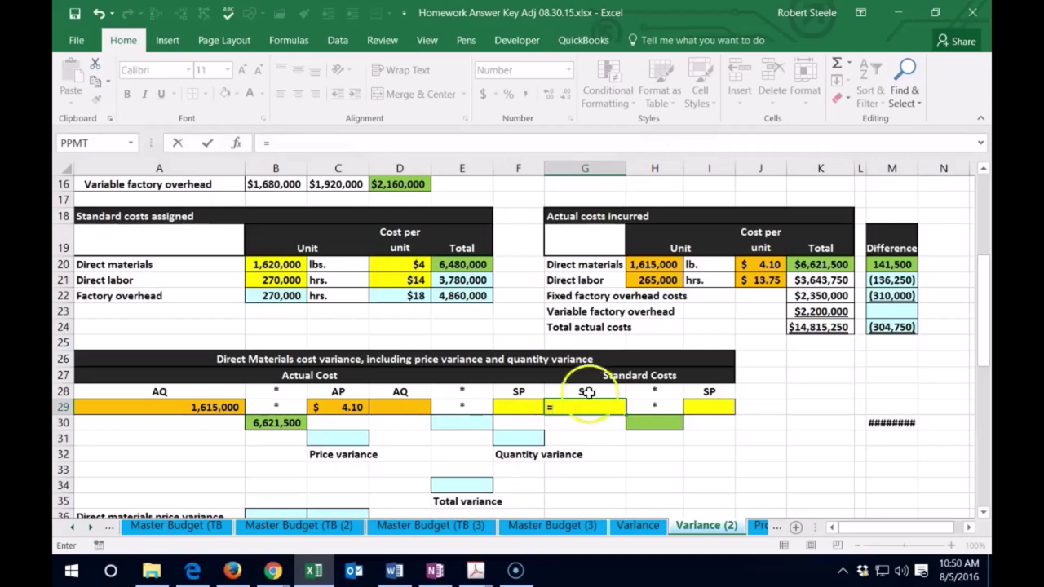
click(290, 266)
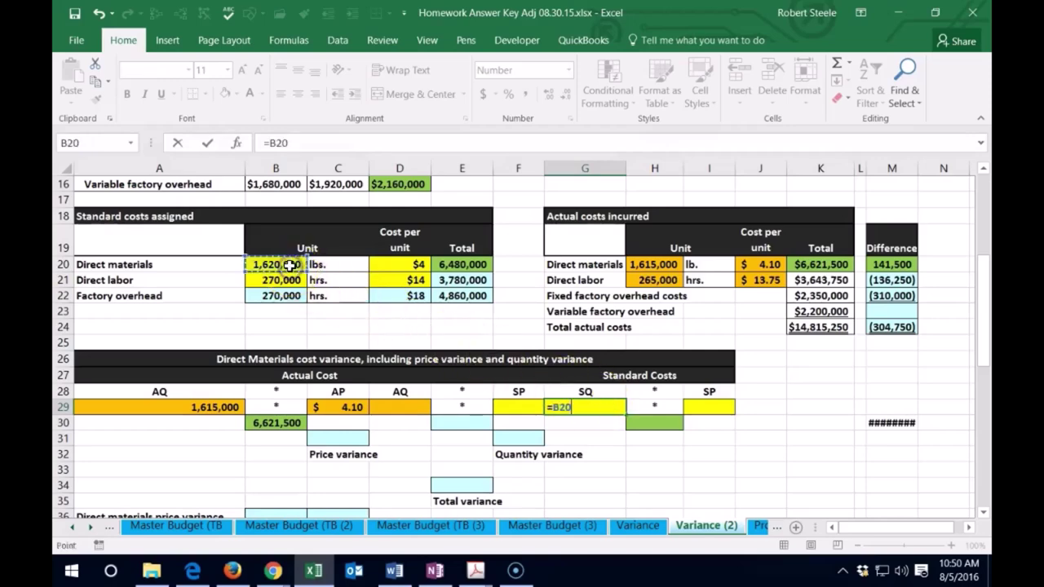
key(Tab)
key(Tab)
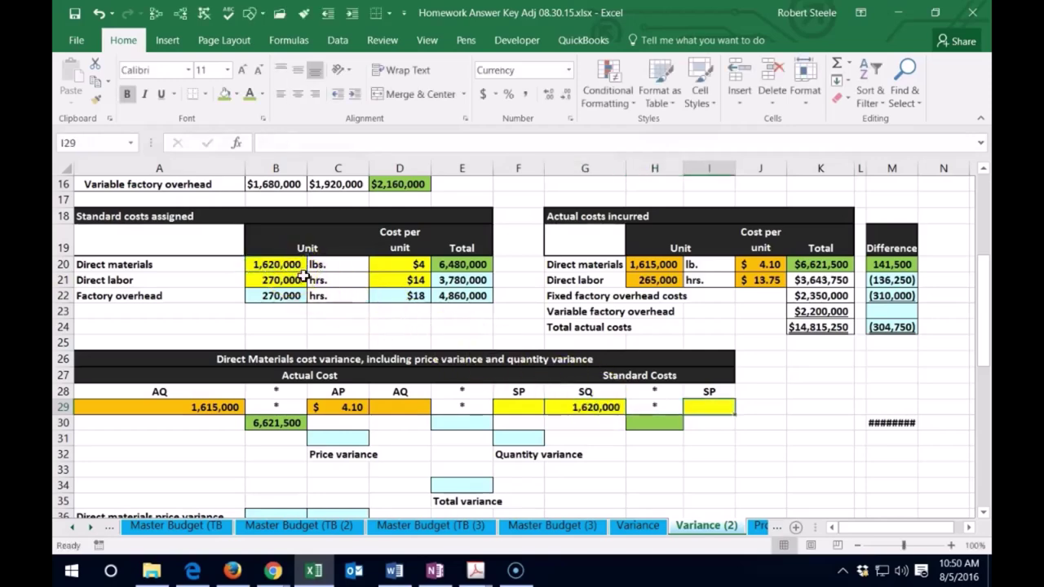
text(=)
click(395, 264)
key(Return)
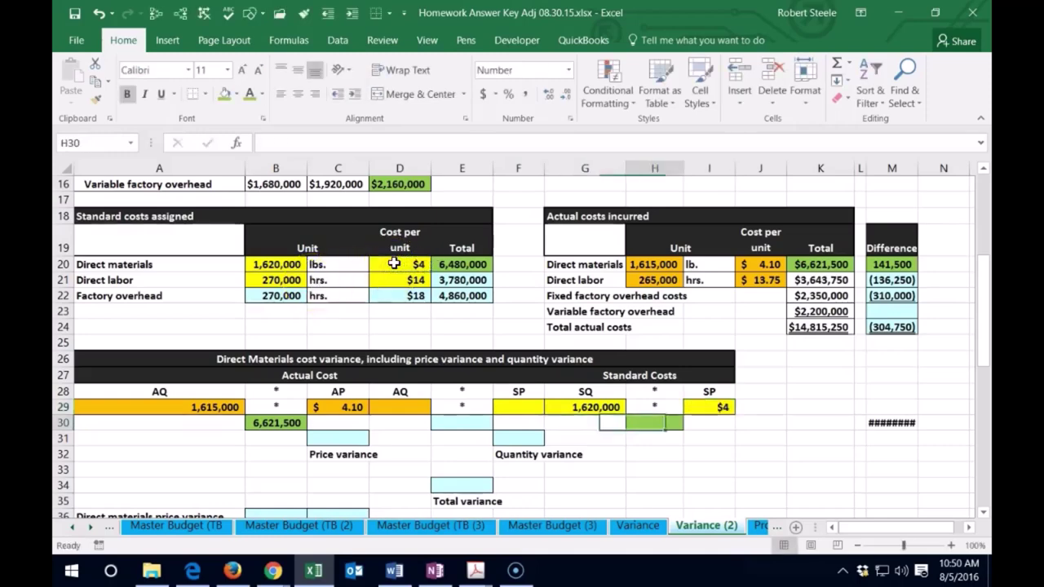
Calculate the standard direct materials cost in H30 as standard quantity times standard price, =G29*I29.
key(Right)
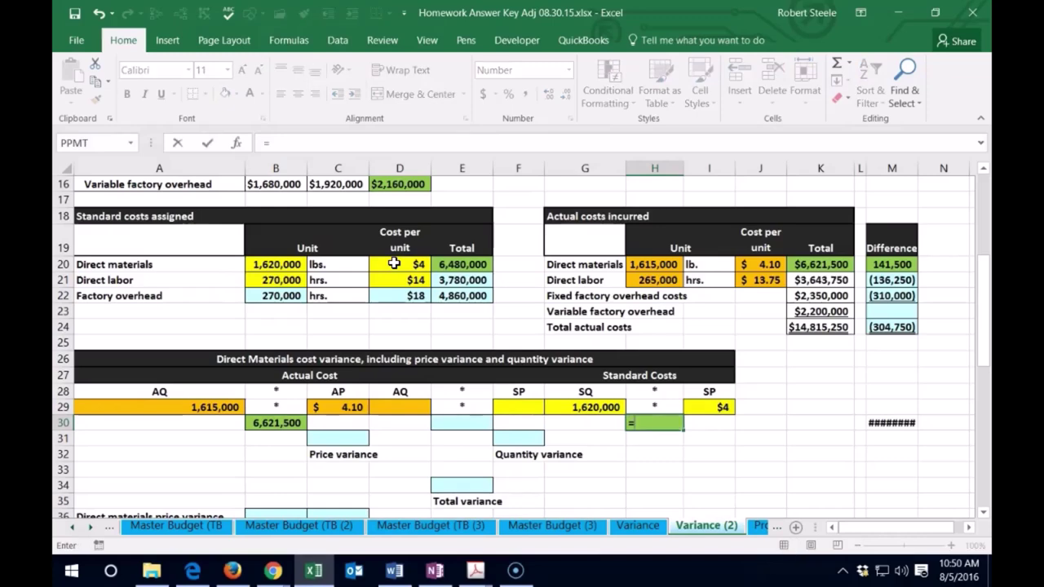
text(=)
click(601, 407)
text(*)
click(710, 406)
key(Return)
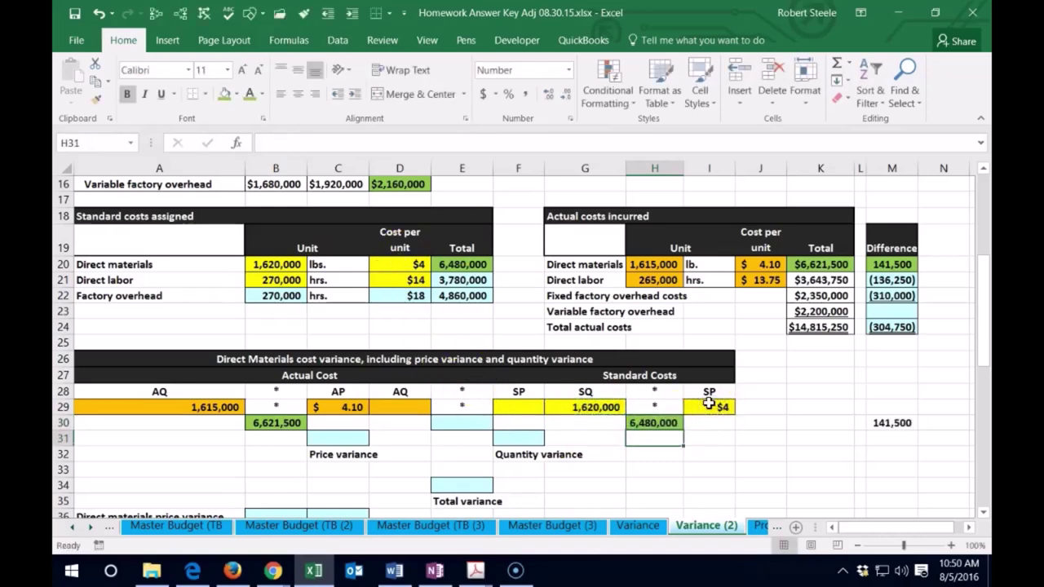
Check the standard total in E20, then examine the difference formula in M30 and compare it with the direct materials difference in M20.
click(473, 266)
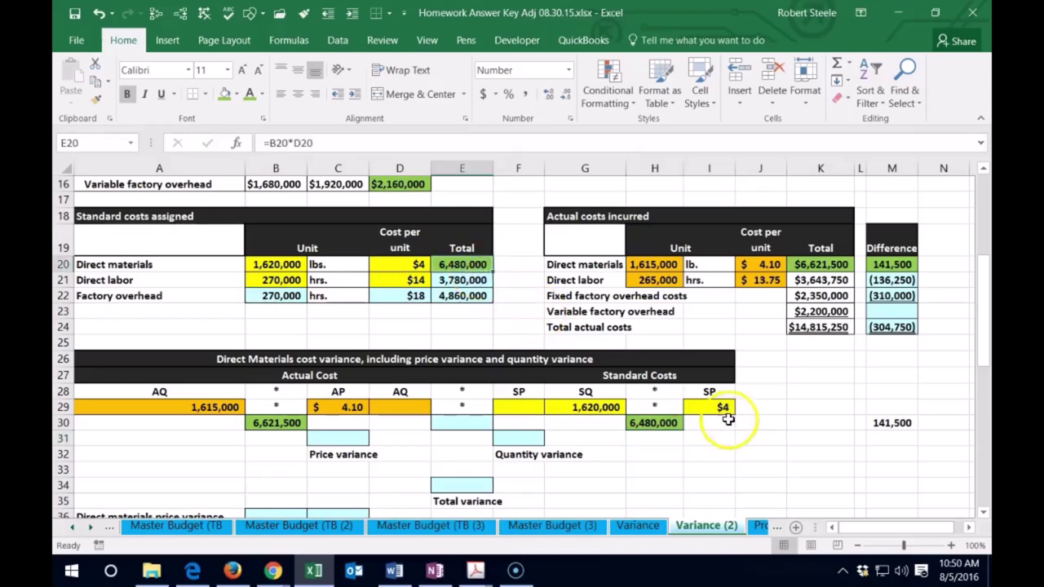
double_click(897, 422)
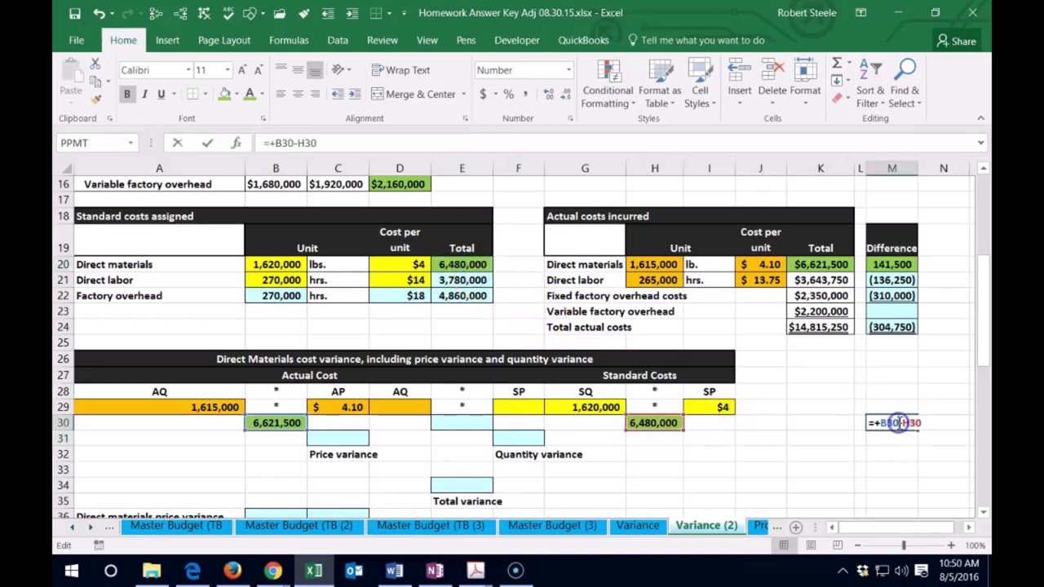
key(Return)
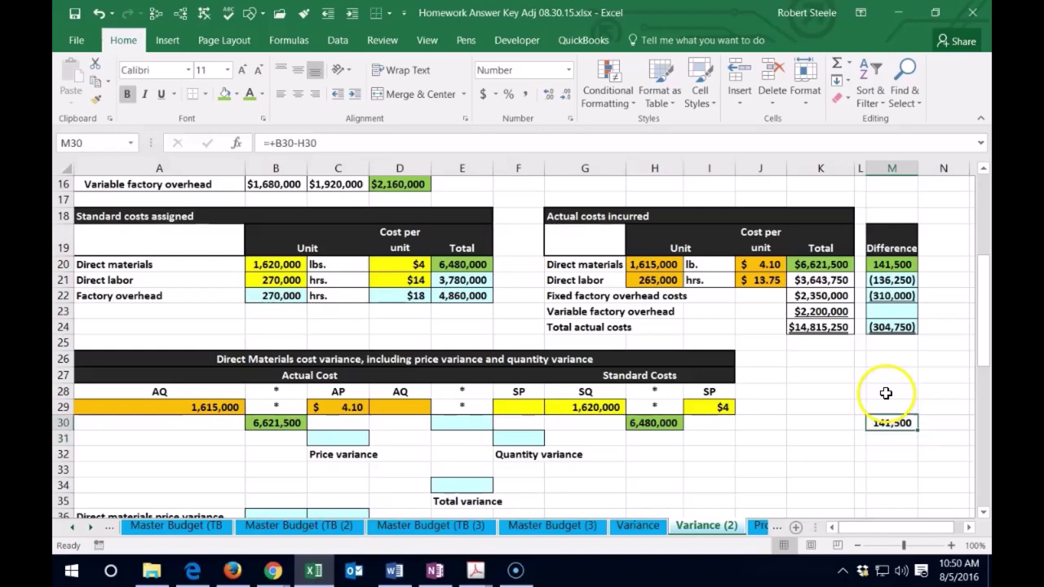
click(892, 264)
click(891, 421)
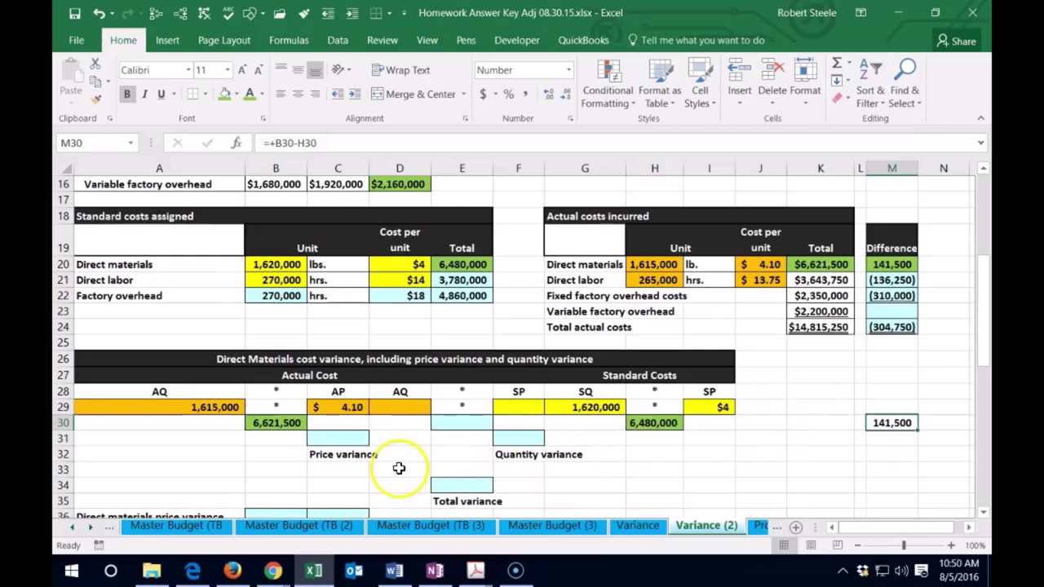
In the middle part of row 29, link the actual quantity in D29 to H20 and the standard price in F29 to D20.
click(396, 407)
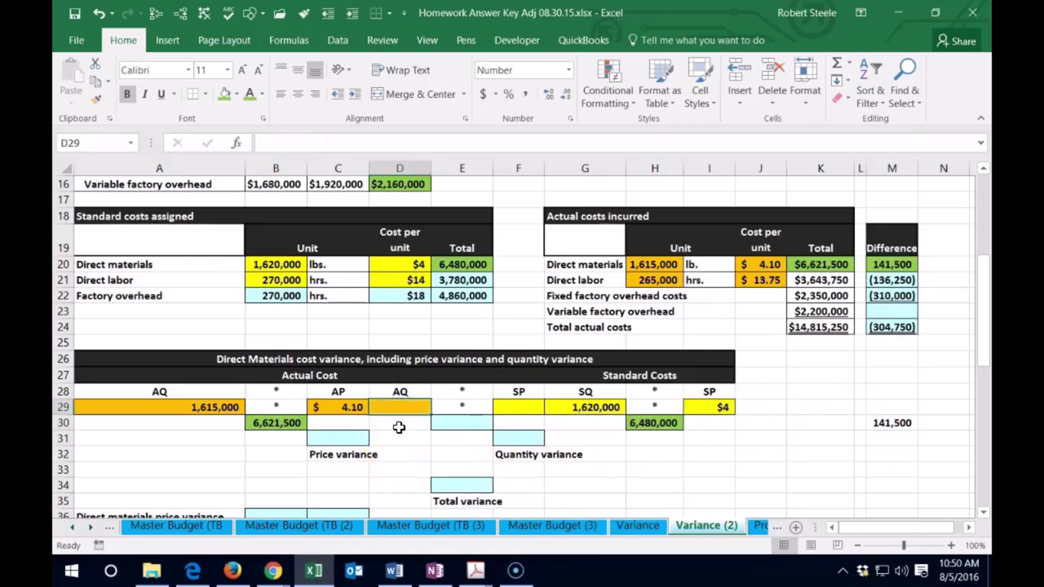
text(=)
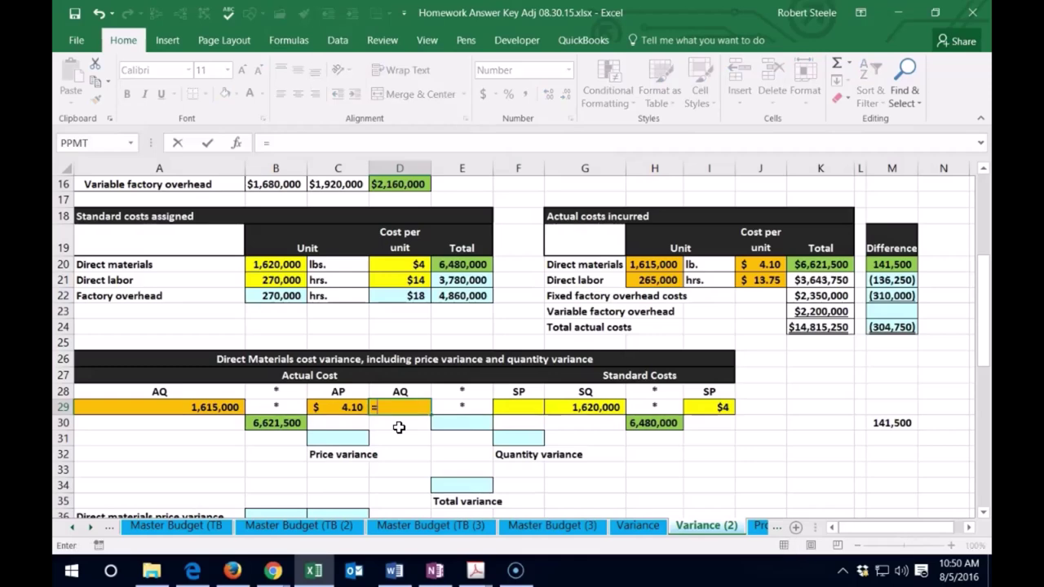
click(655, 264)
key(Return)
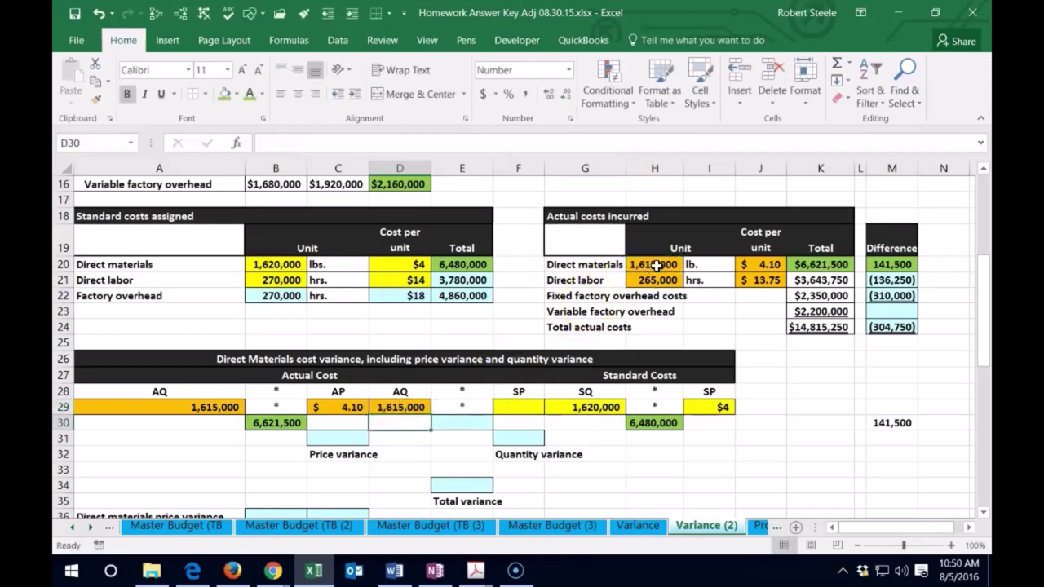
click(176, 407)
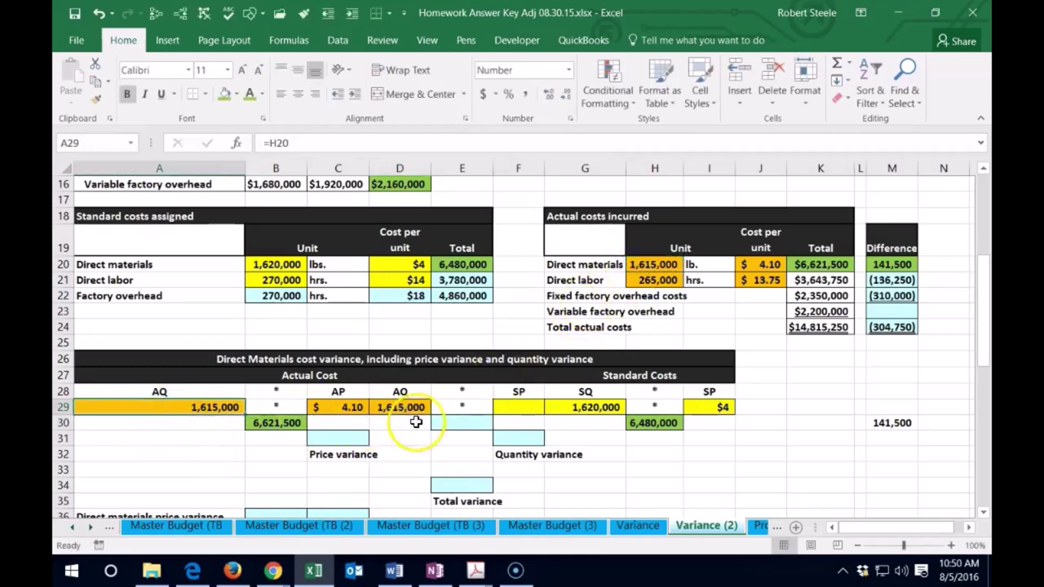
click(514, 407)
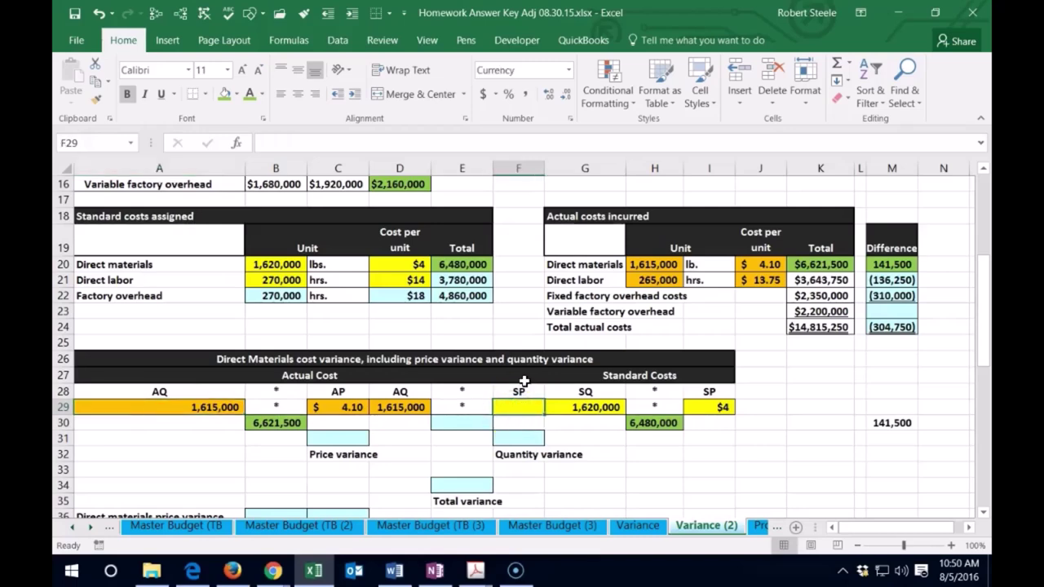
text(=)
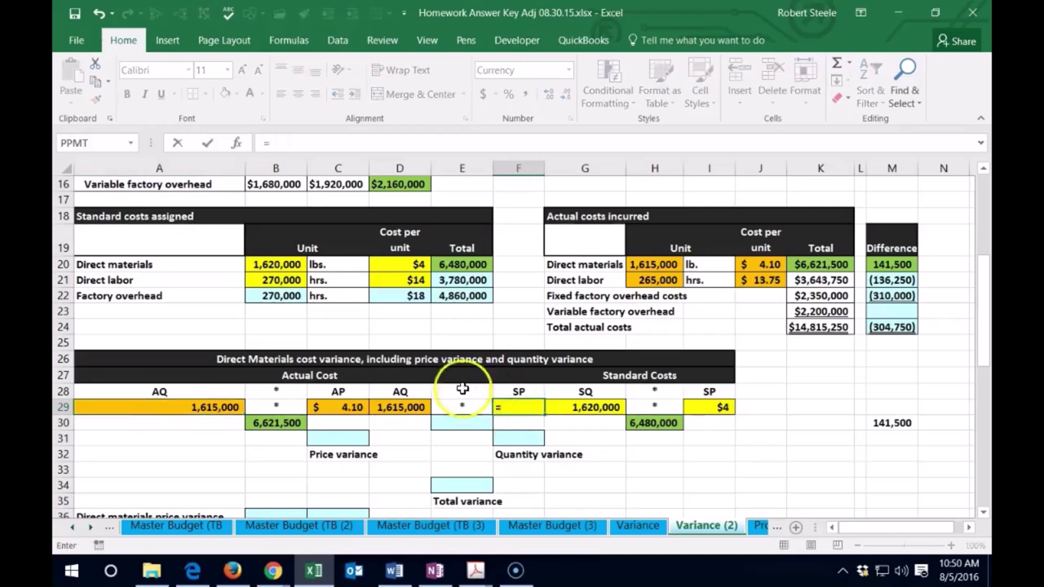
click(405, 264)
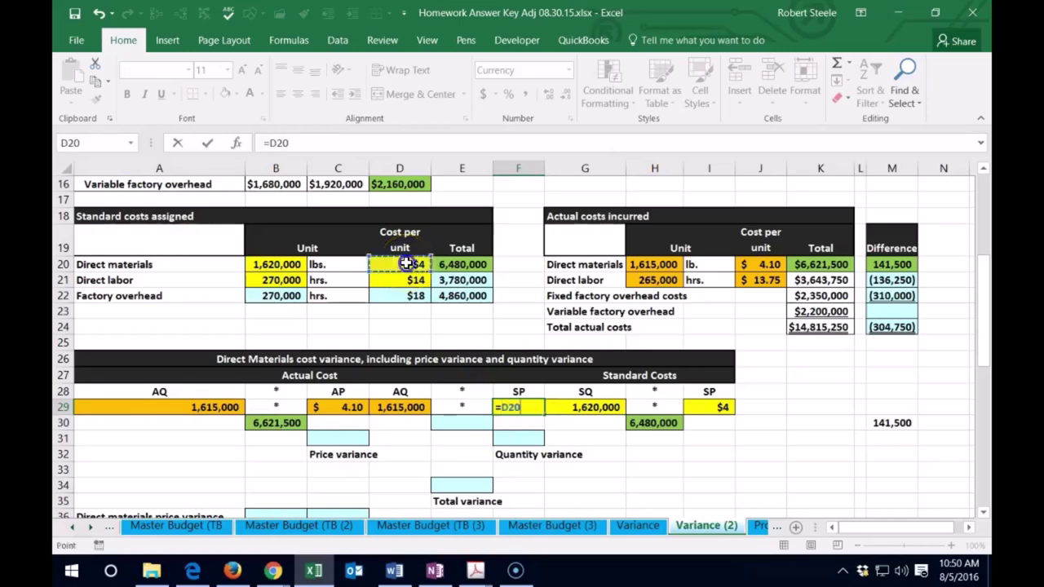
key(Return)
Fill the AQ, AP, AQ and SP headings in A28:F28 with green.
drag(165, 393, 506, 393)
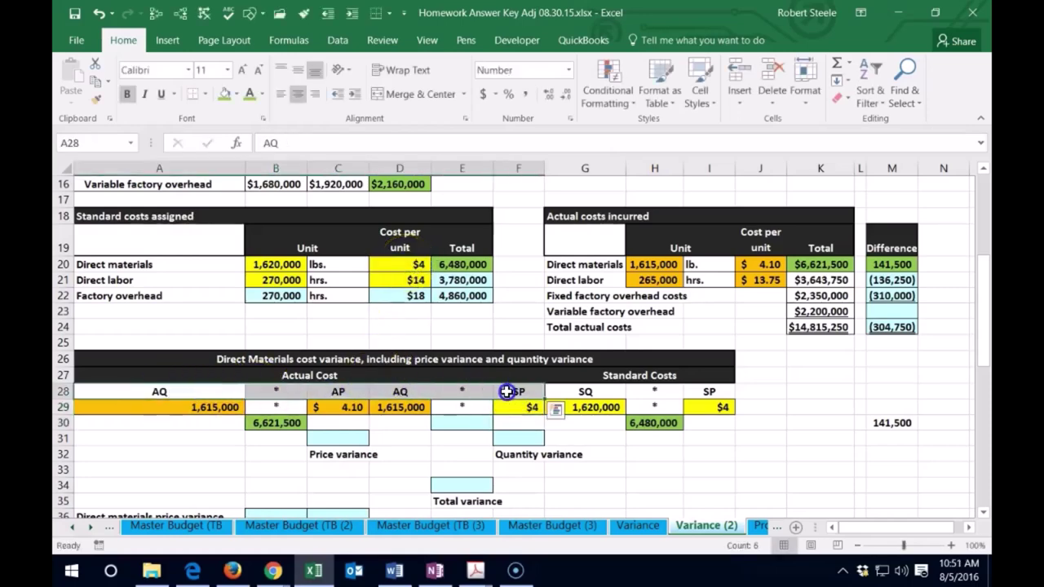
right_click(507, 393)
click(571, 434)
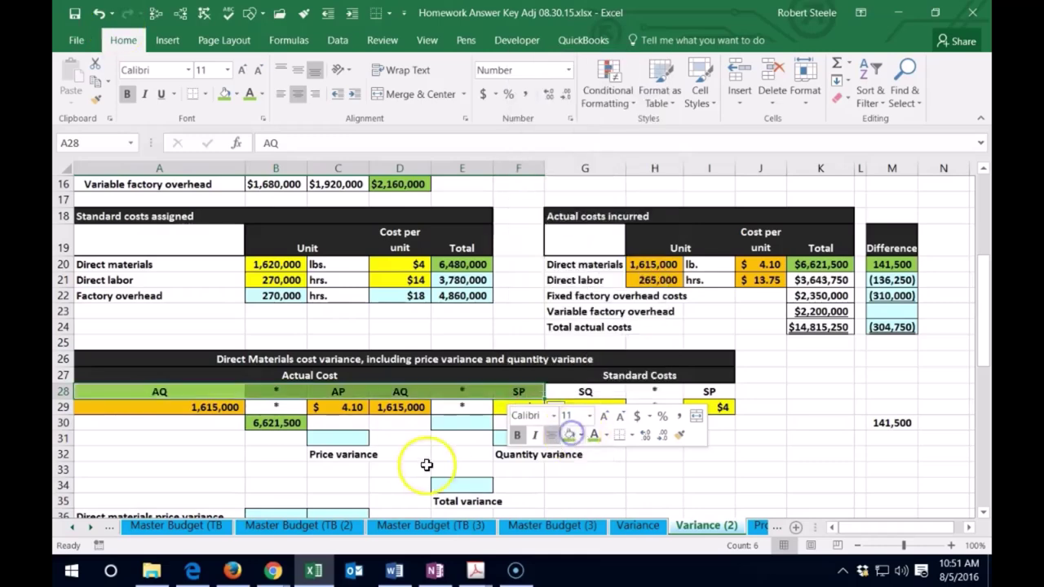
click(417, 468)
Fill the AQ * AP headings in A28:C28 with yellow and compare them with the AQ * SP headings in D28:F28.
drag(196, 392, 327, 393)
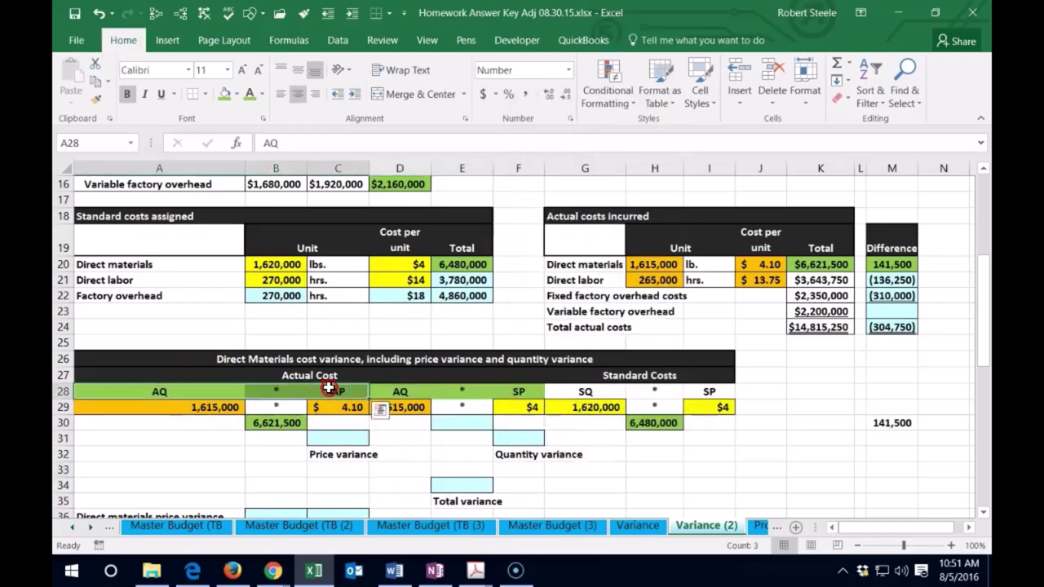
right_click(329, 392)
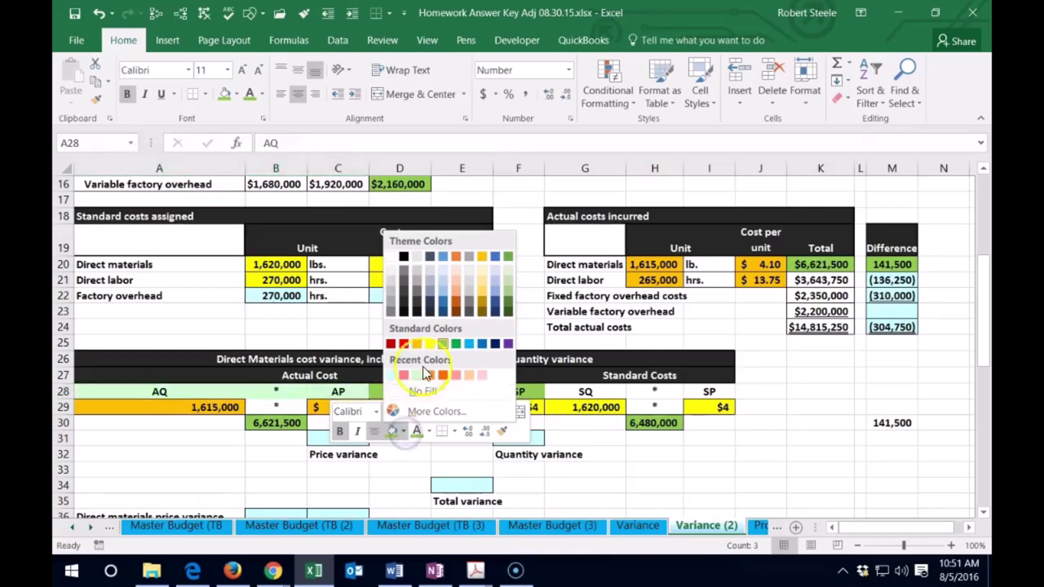
click(431, 343)
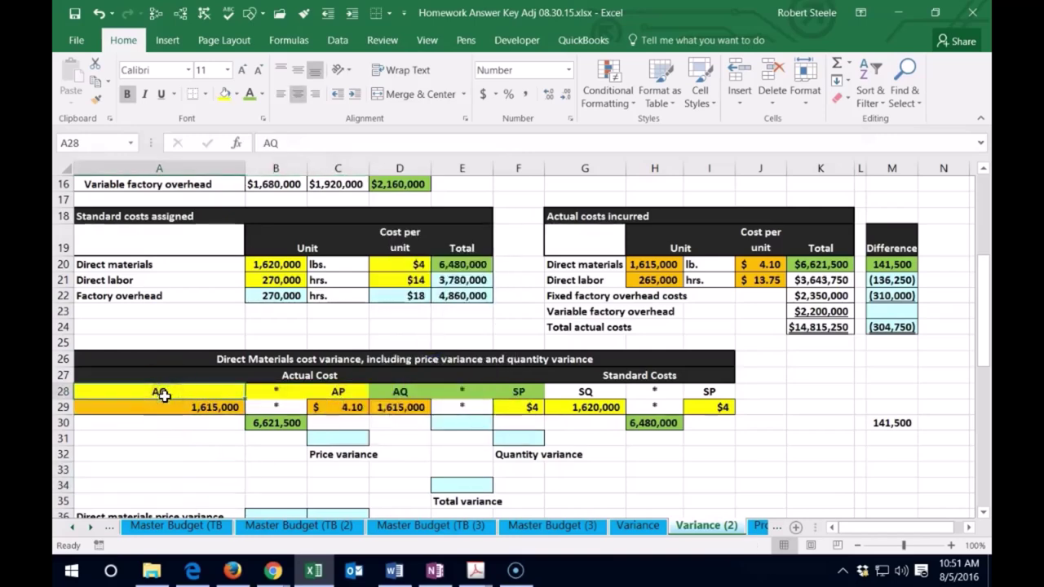
click(400, 391)
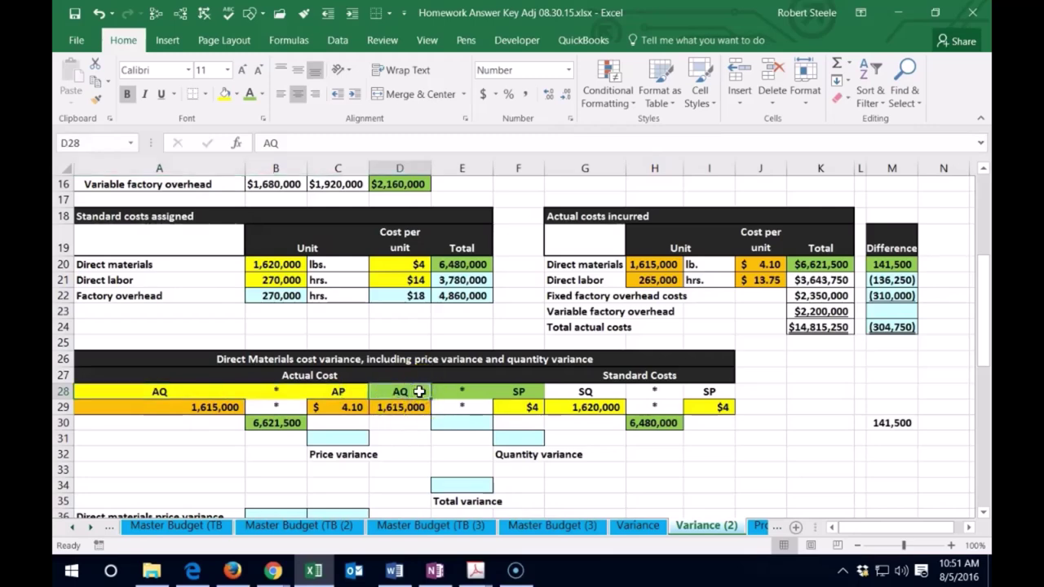
click(357, 391)
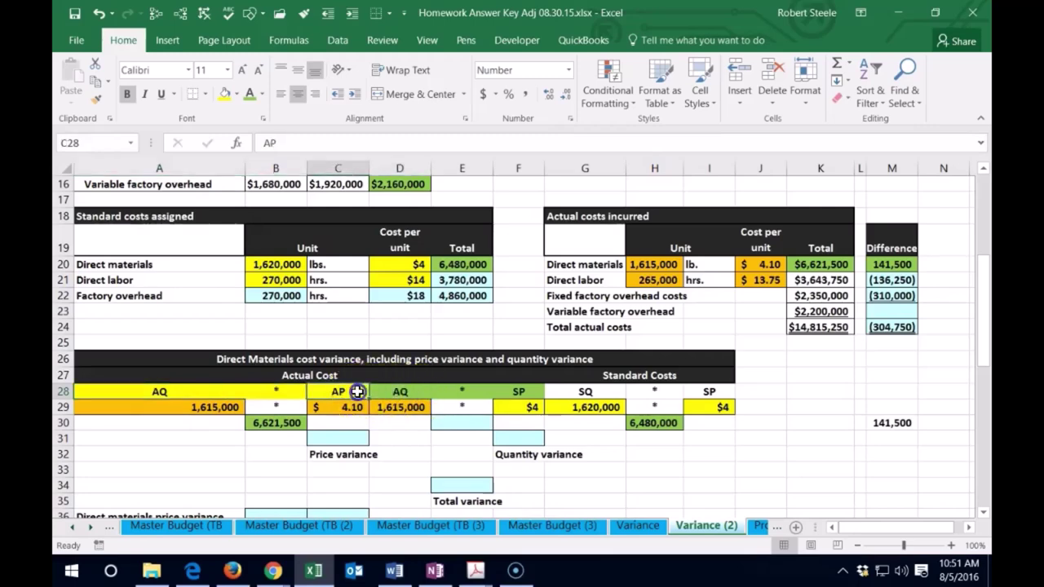
click(517, 393)
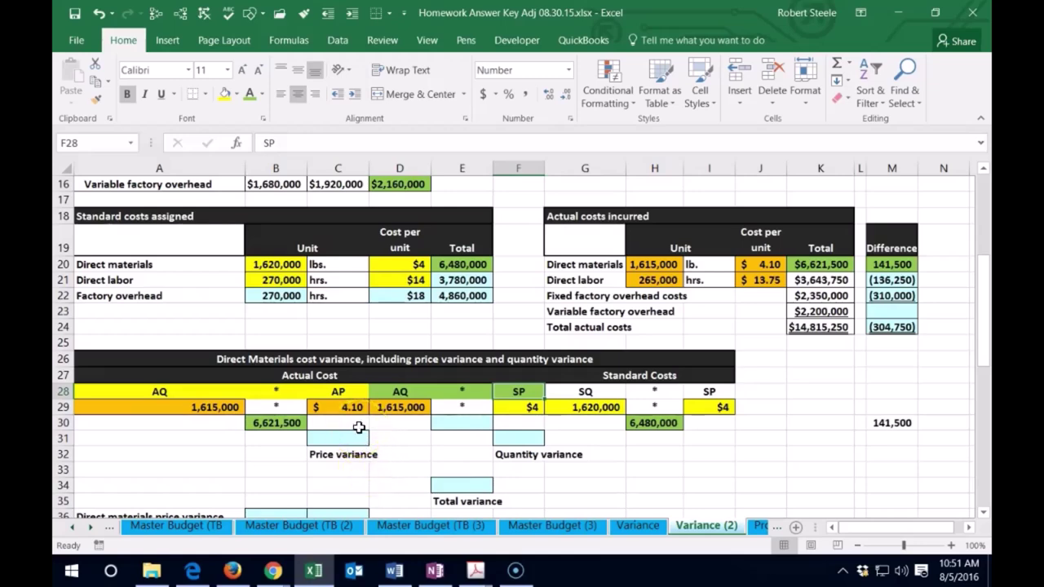
Calculate the direct materials cost at actual quantity and standard price in E30, =D29*F29.
click(449, 420)
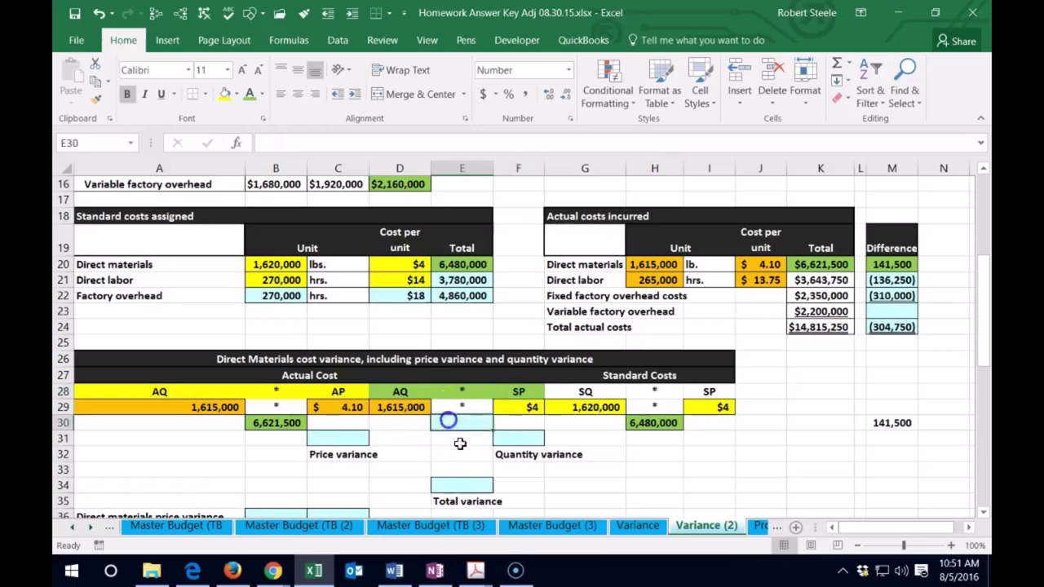
text(=)
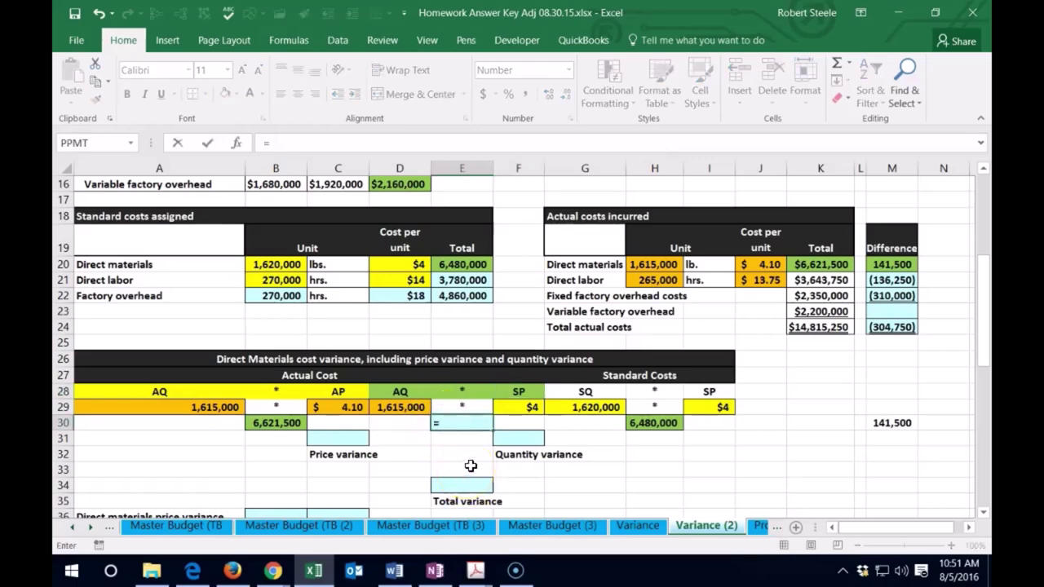
click(406, 407)
text(*)
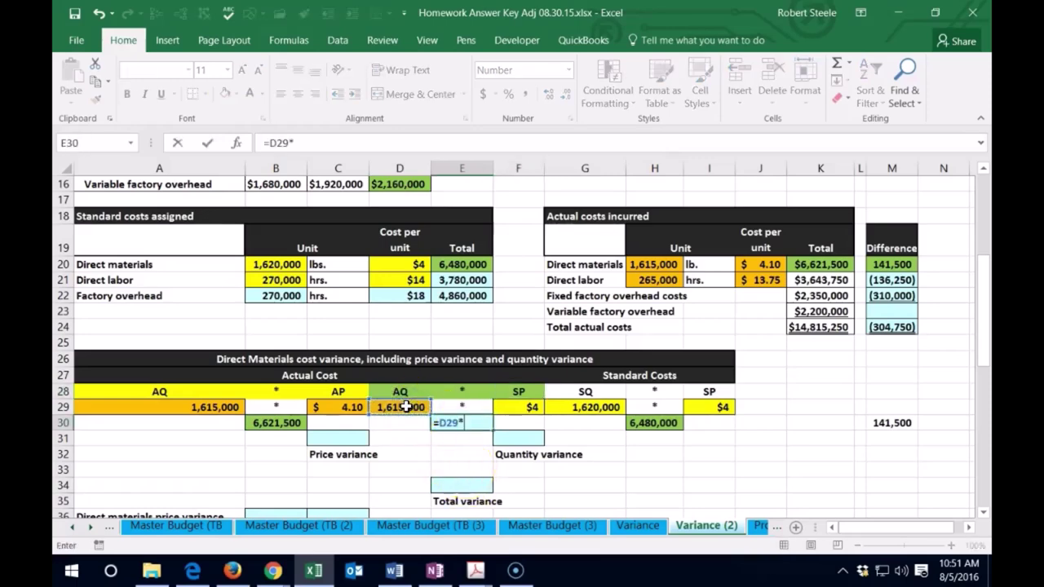
click(524, 404)
key(Return)
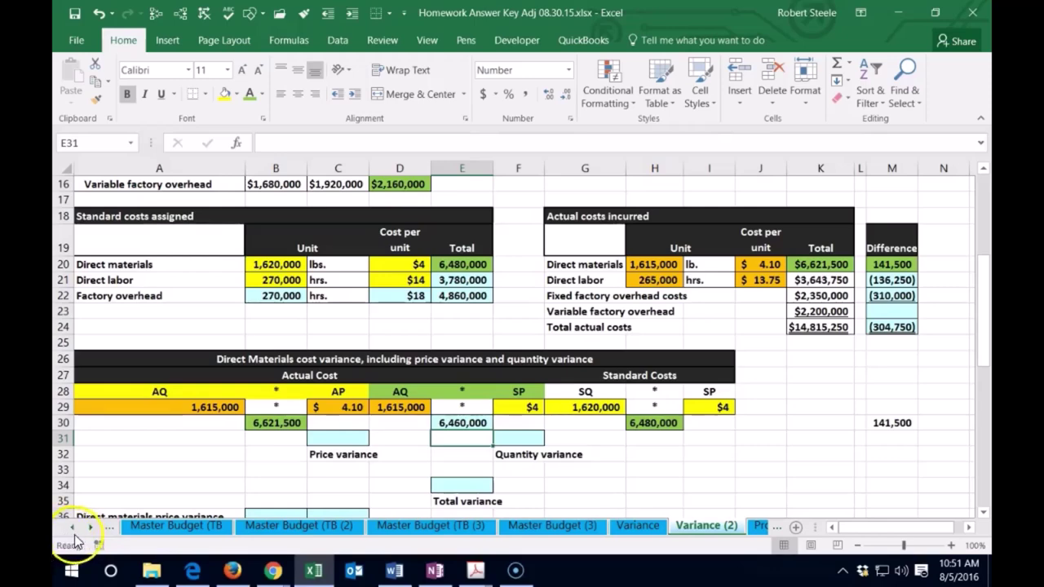
Compare the standard price in F29 with the actual price in C29 for the price variance.
click(517, 408)
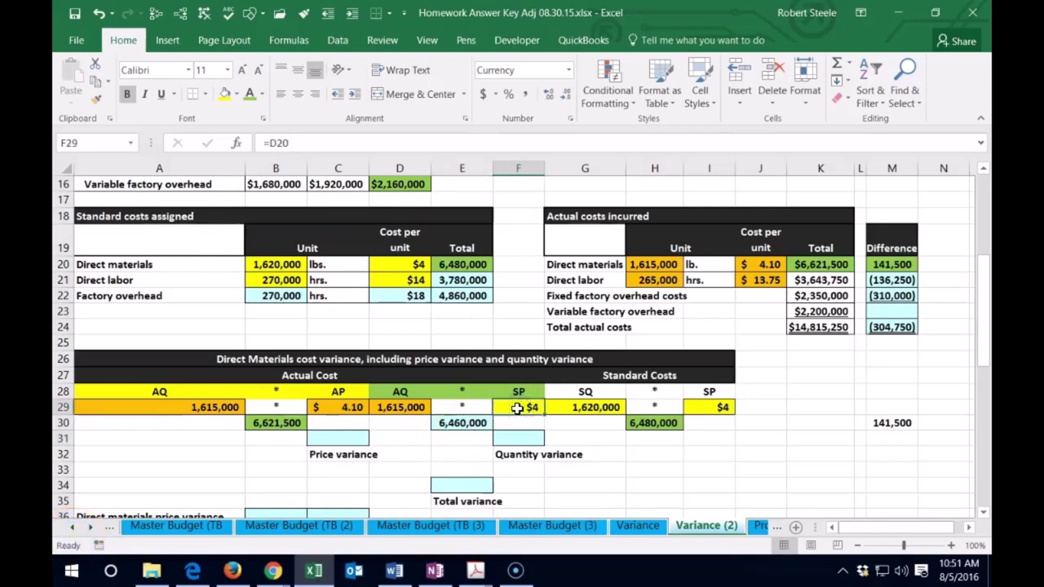
click(344, 406)
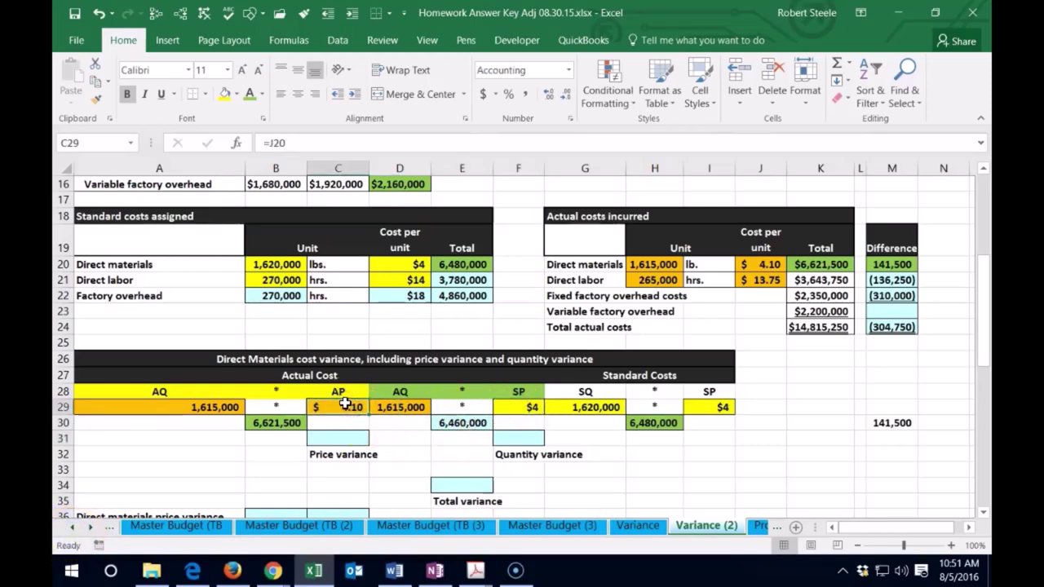
click(352, 436)
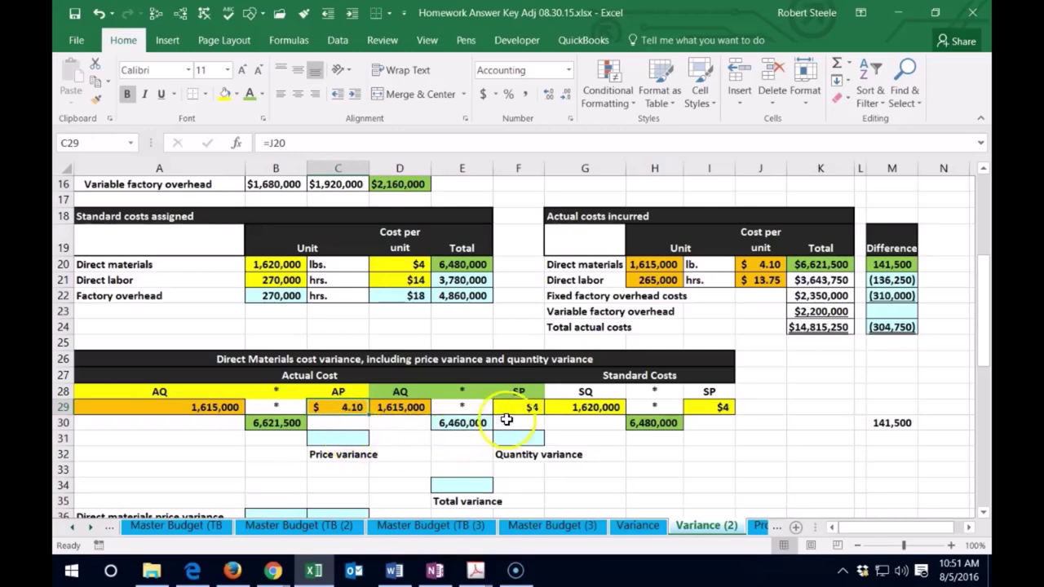
Calculate the direct materials price variance in C31 as =E30-B30 and compare the actual and standard prices in C29 and F29.
click(357, 441)
text(=)
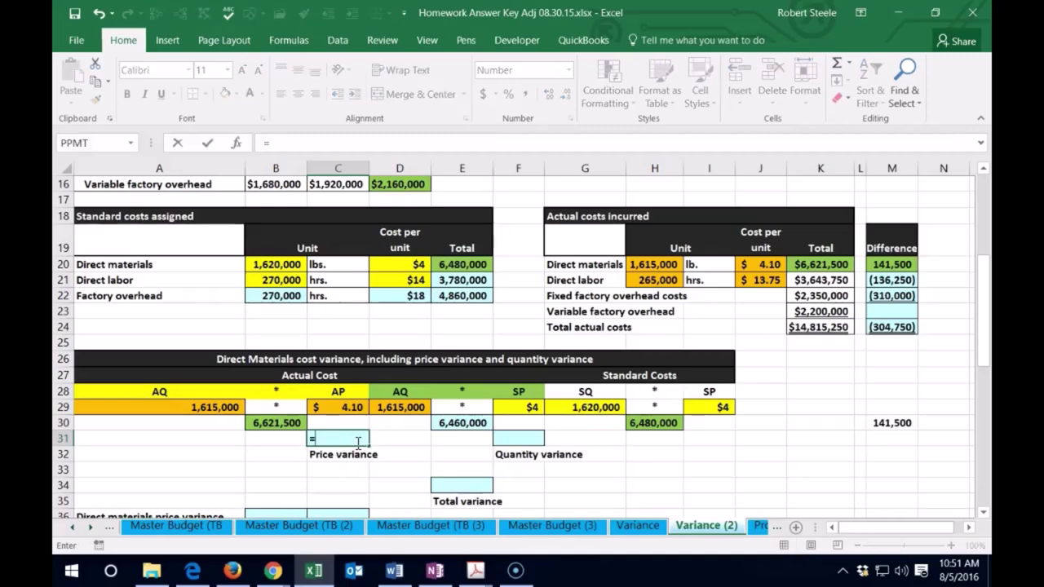
click(465, 422)
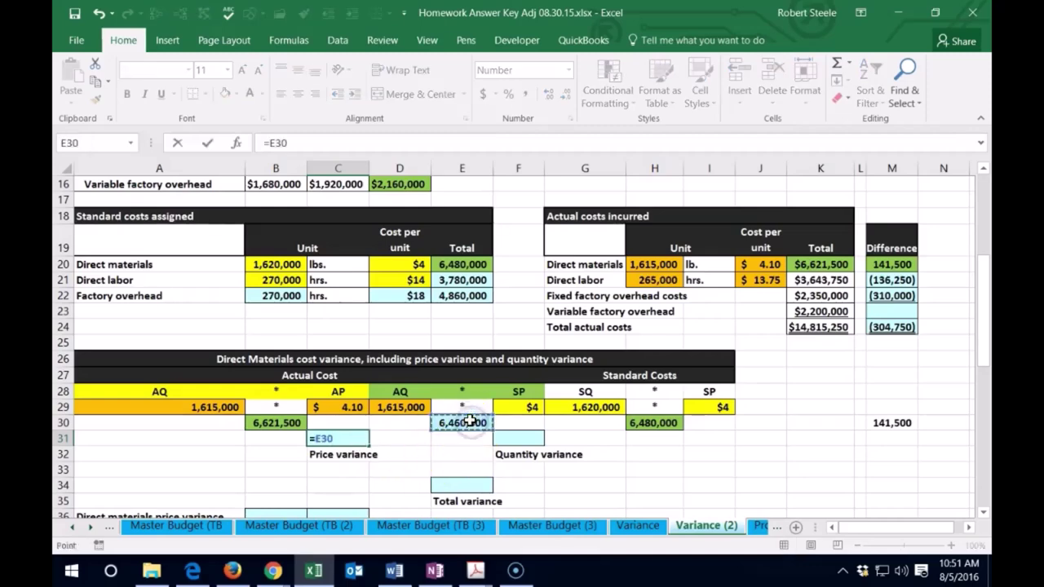
text(-)
click(290, 423)
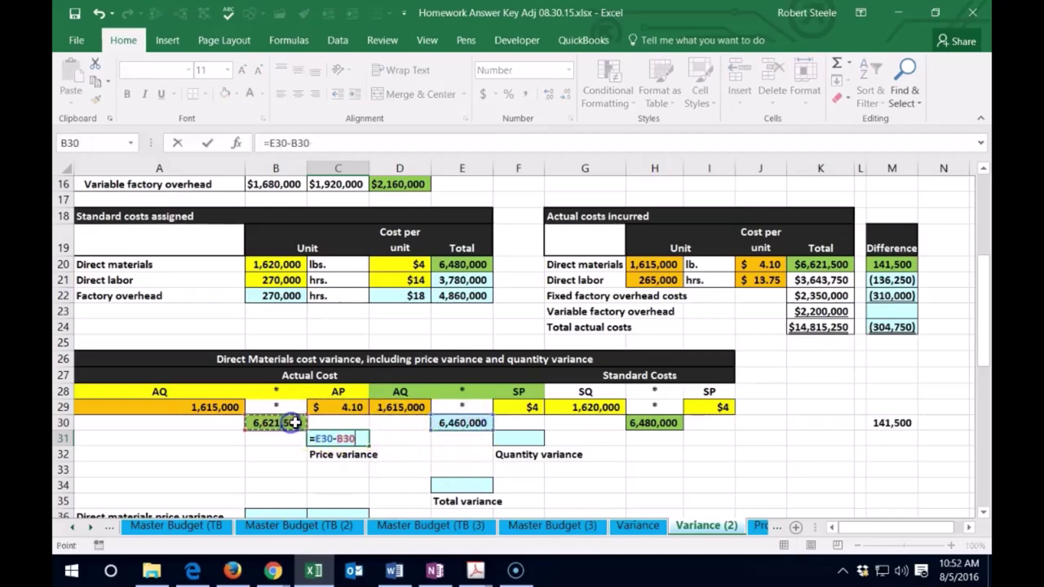
key(Return)
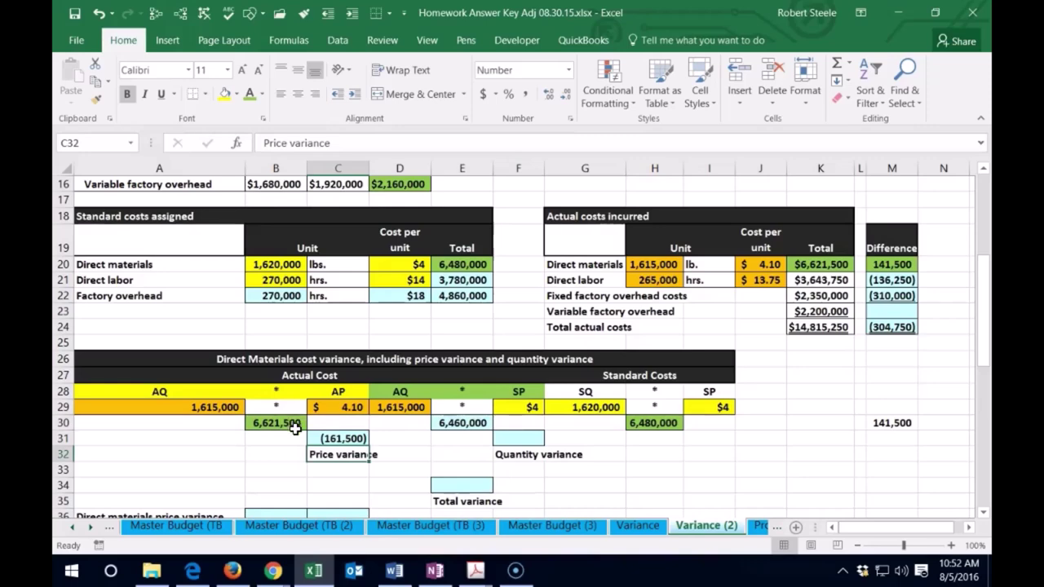
click(339, 407)
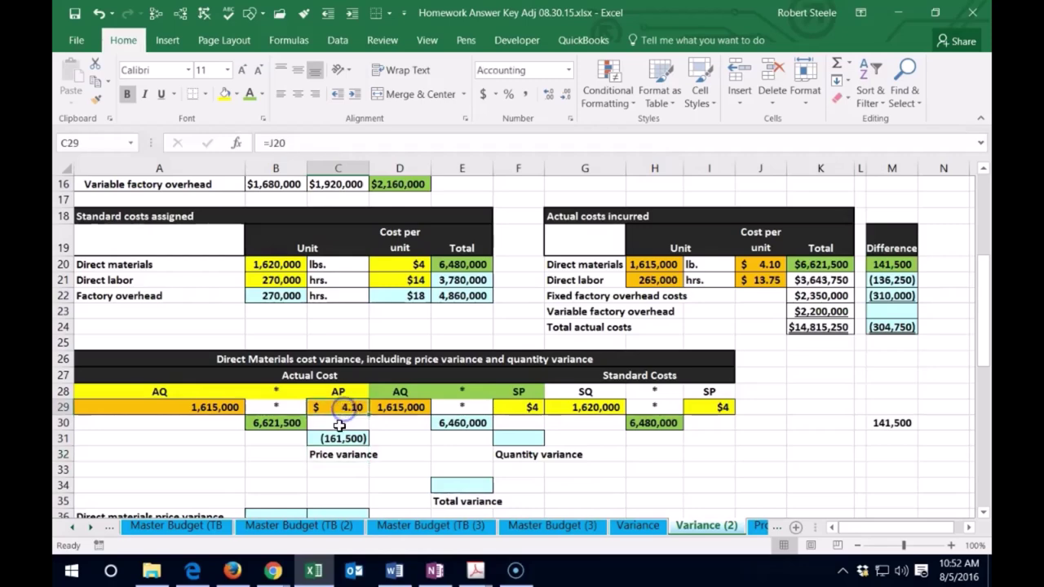
click(503, 407)
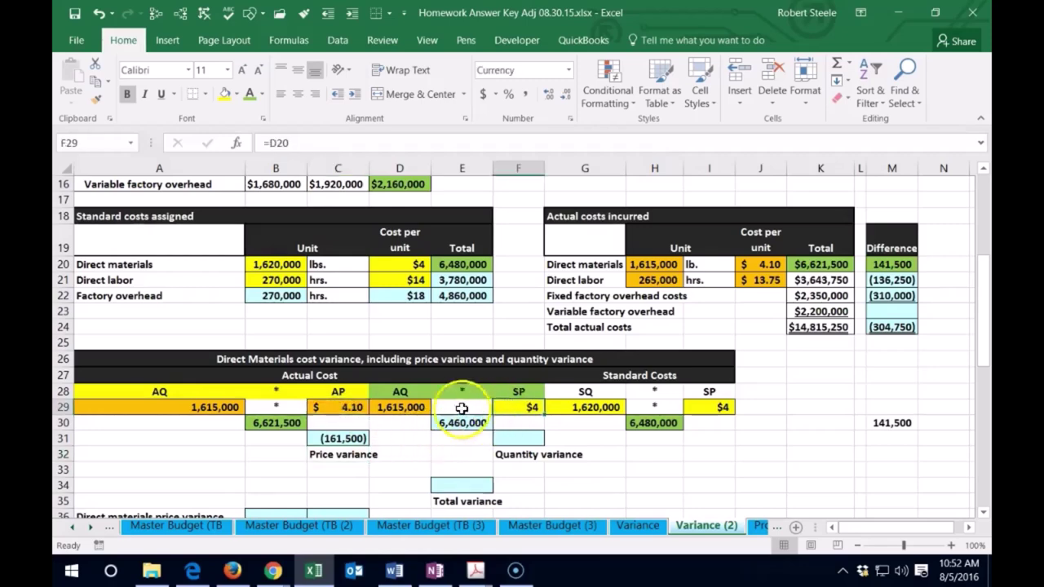
click(338, 457)
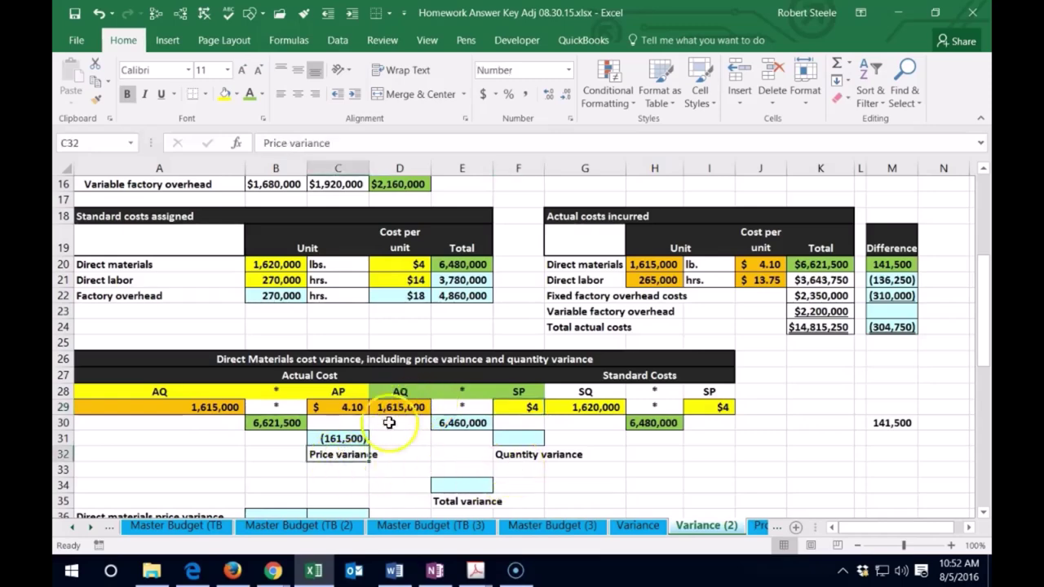
Remove the fill colour from the AQ, AP, AQ and SP headings in A28:F28.
drag(204, 390, 512, 395)
right_click(512, 395)
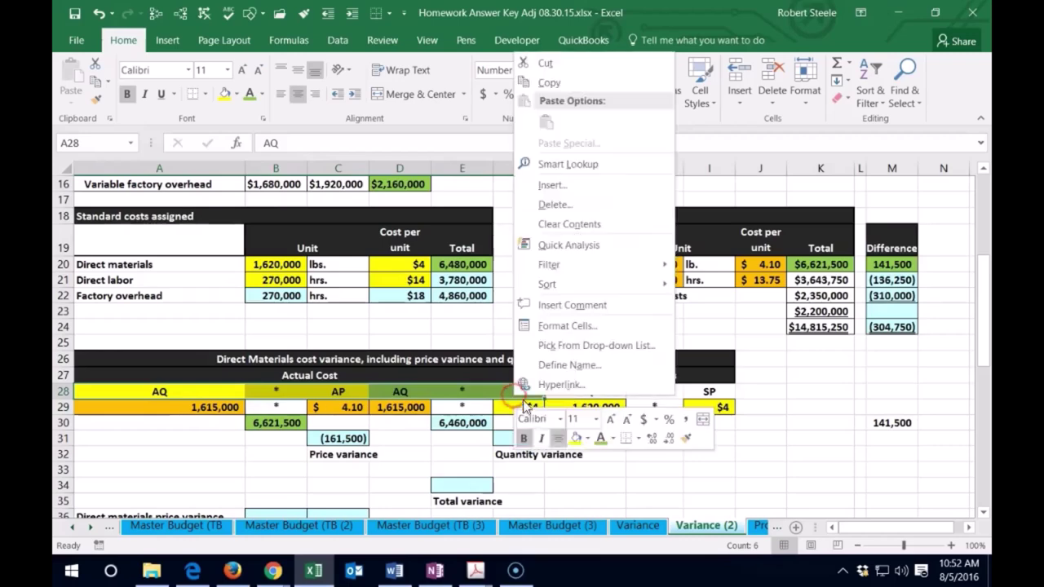
click(585, 439)
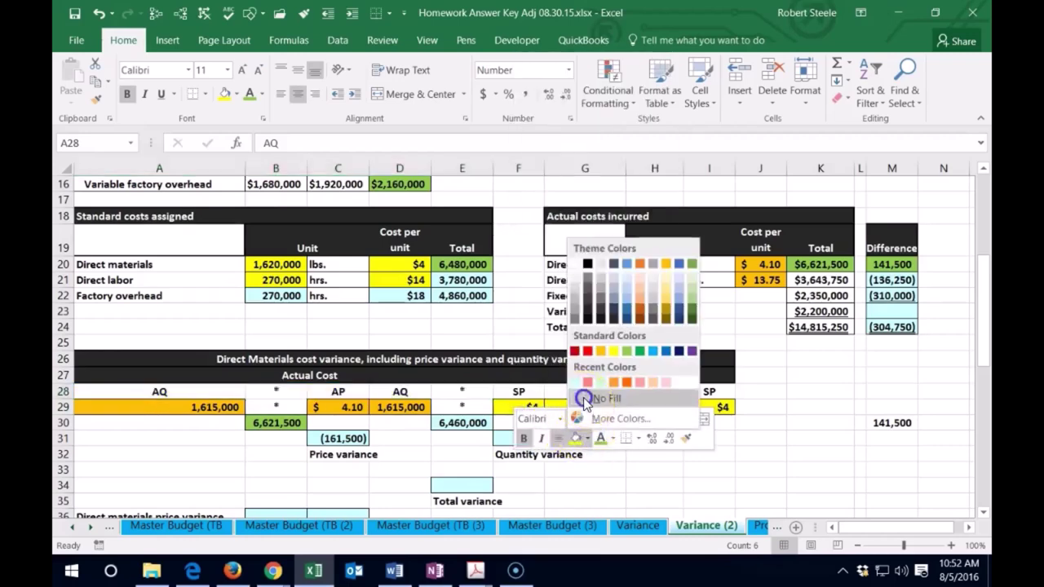
click(591, 399)
click(419, 453)
Fill the AQ * SP and SQ * SP headings in D28:I28 with green.
drag(703, 392, 423, 393)
right_click(424, 395)
click(490, 438)
click(510, 454)
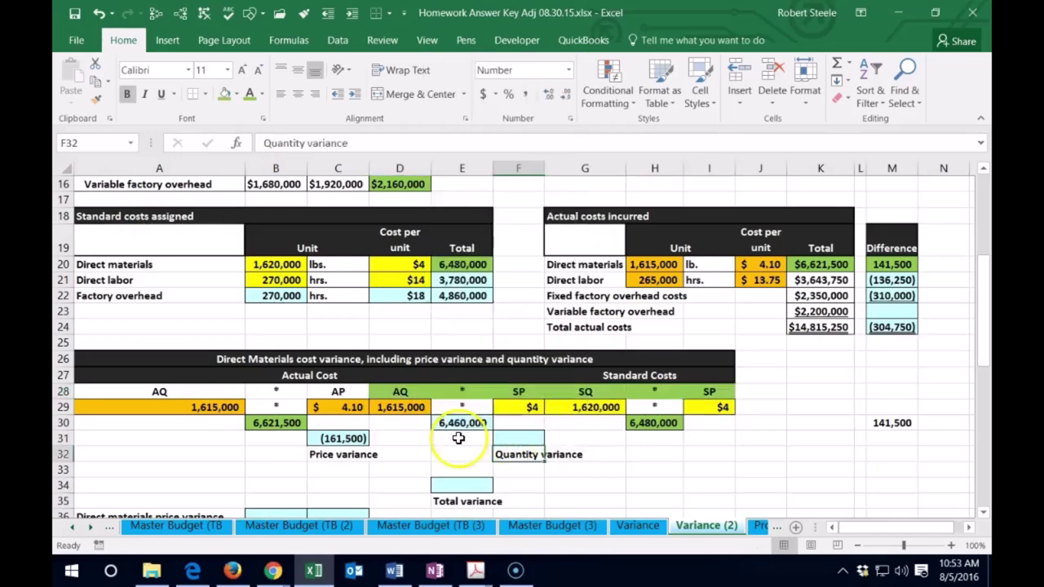
Compare the AQ * SP and SQ * SP headings, the quantities in D29 and G29, and the cost formulas in E30 and H30.
click(398, 392)
drag(398, 392, 509, 389)
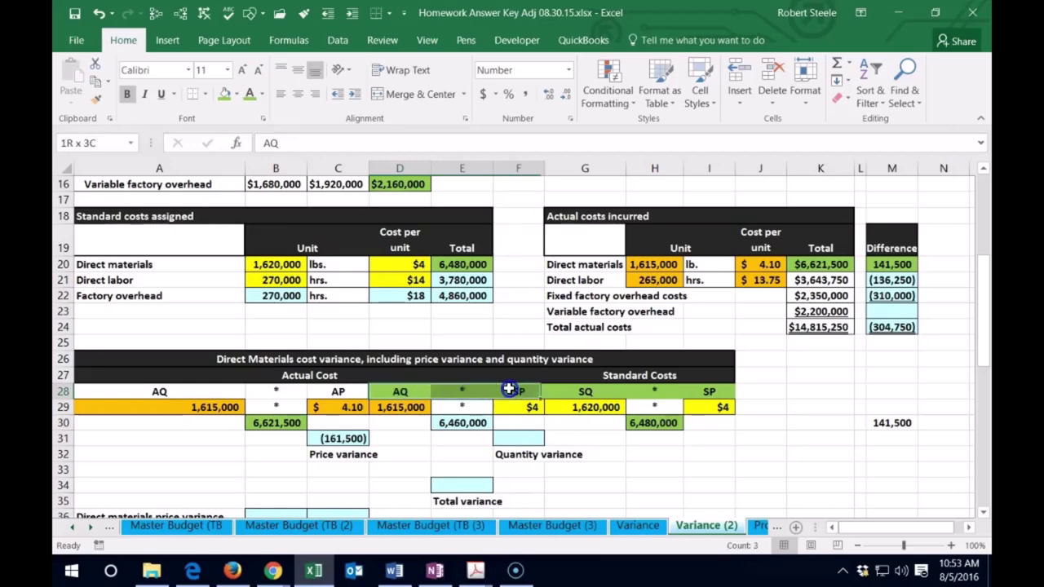
drag(585, 391, 706, 389)
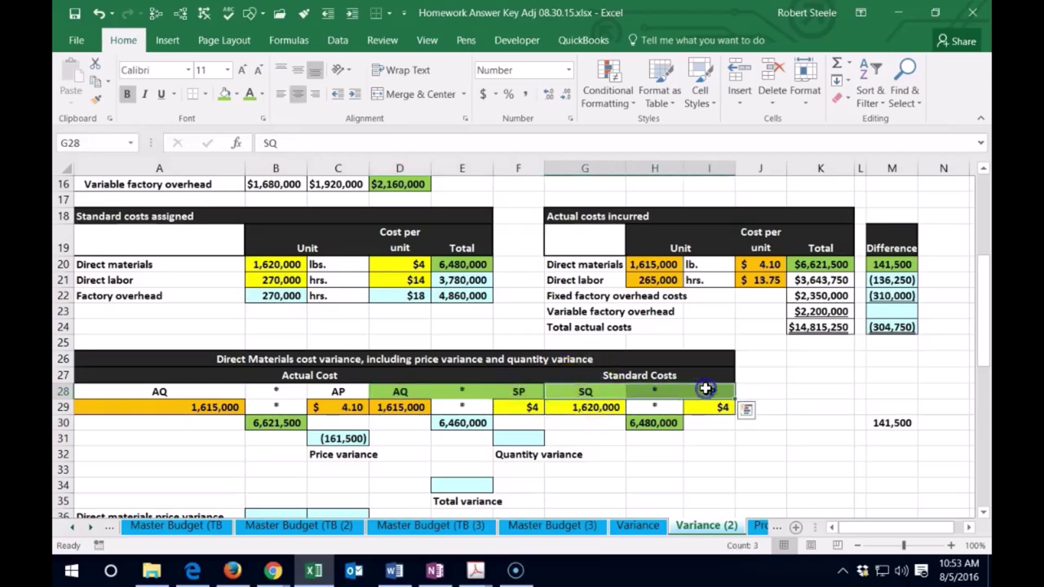
click(584, 392)
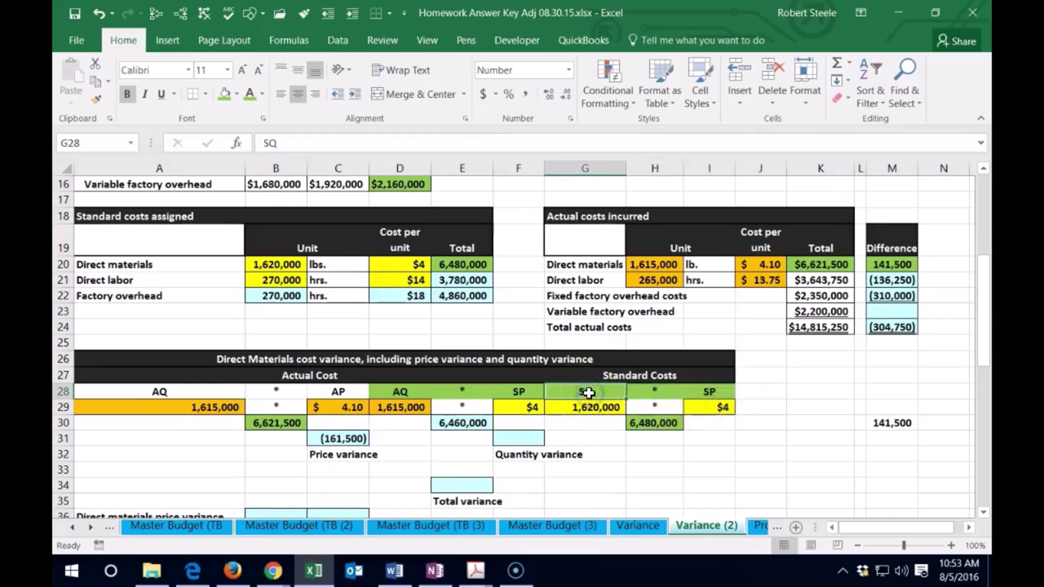
click(414, 403)
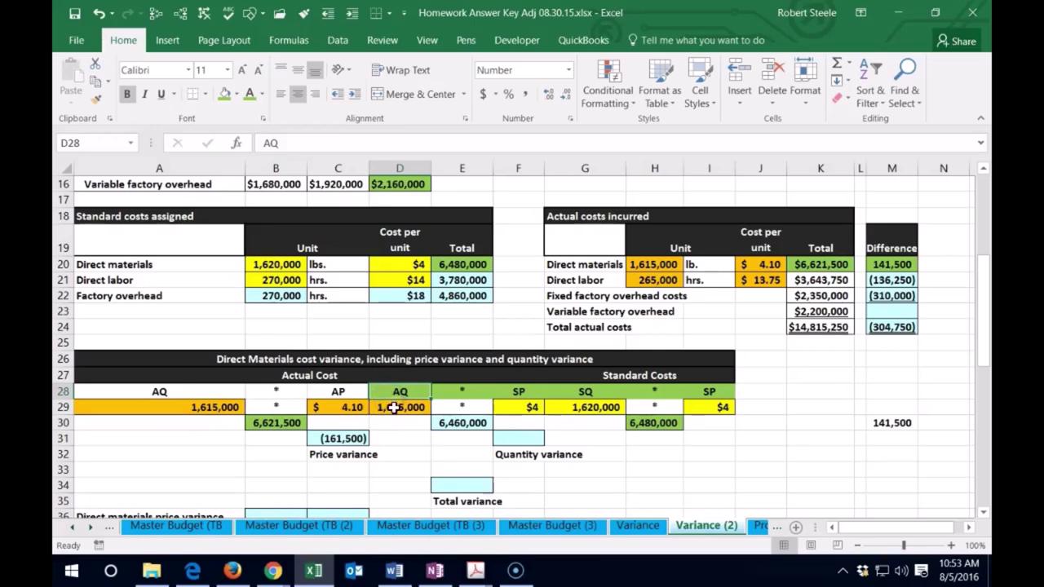
click(580, 405)
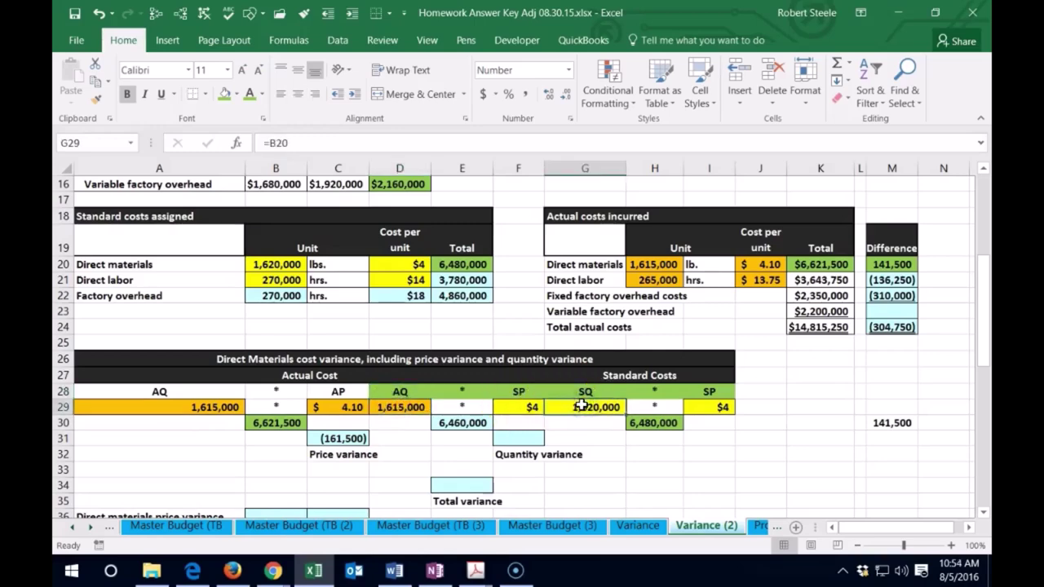
double_click(462, 423)
key(Return)
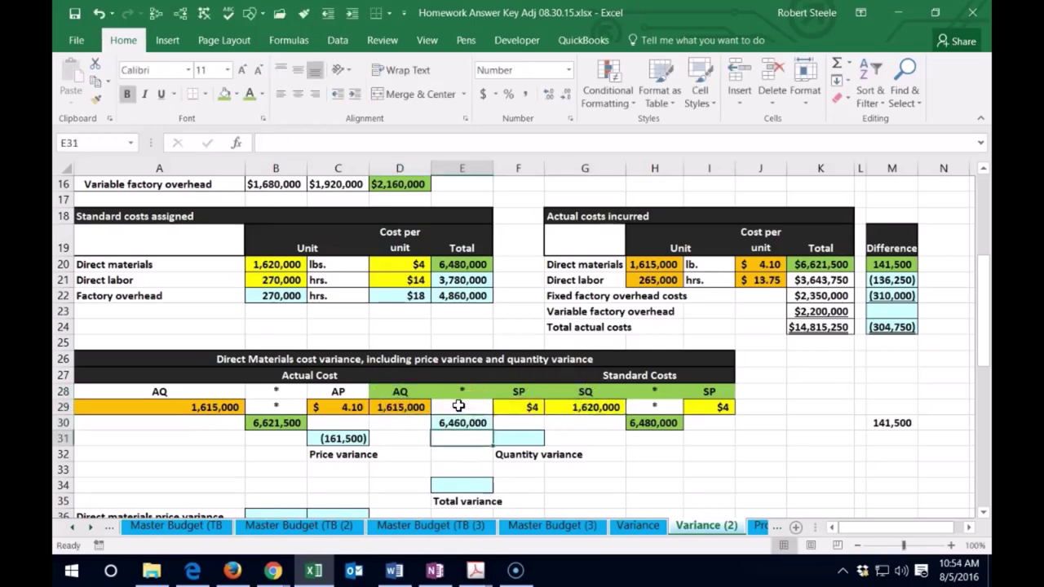
double_click(667, 424)
key(Return)
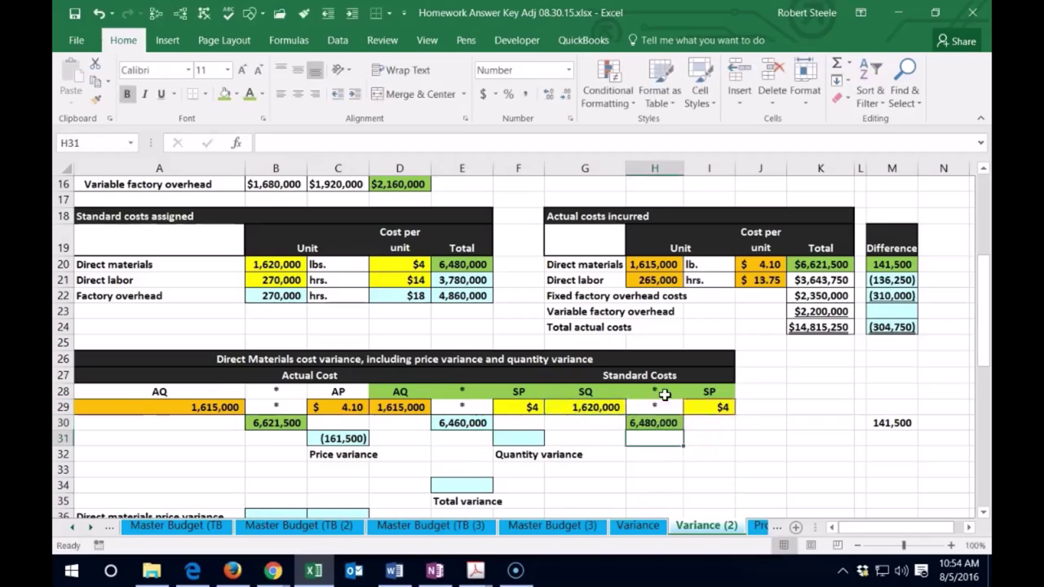
click(601, 407)
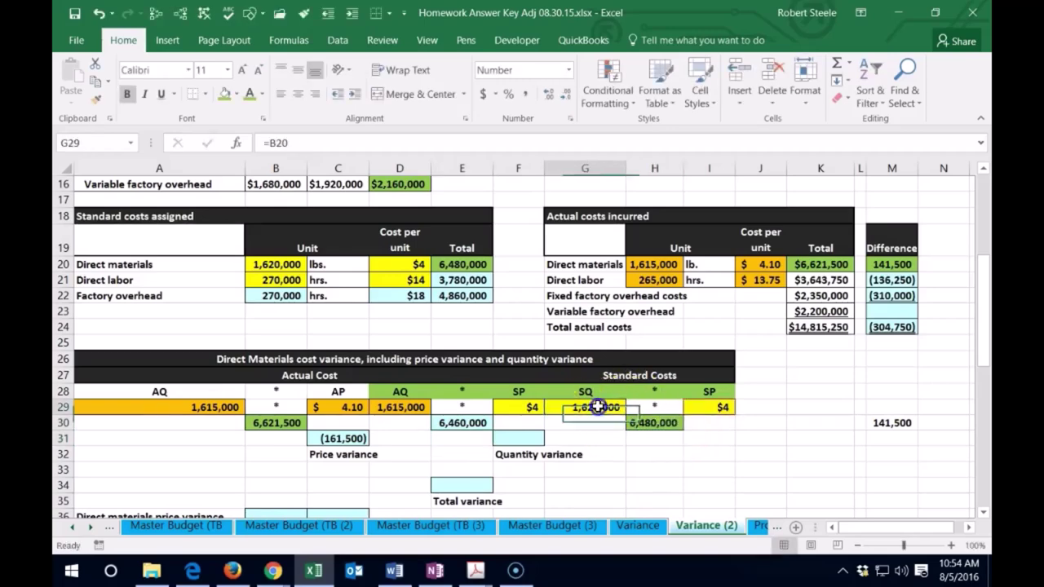
click(410, 408)
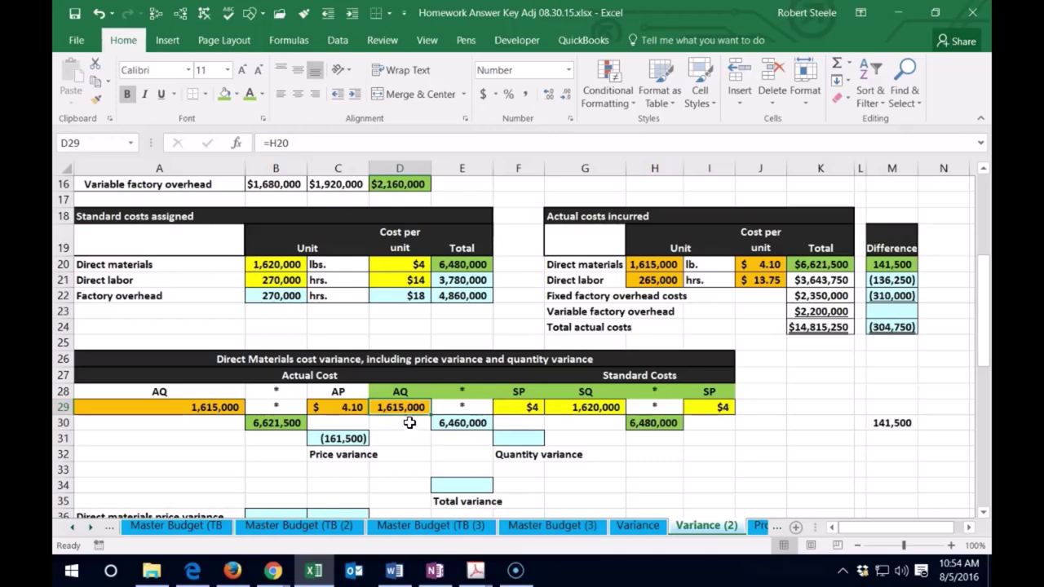
Calculate the direct materials quantity variance in F31 as =H30-E30.
click(528, 438)
text(=)
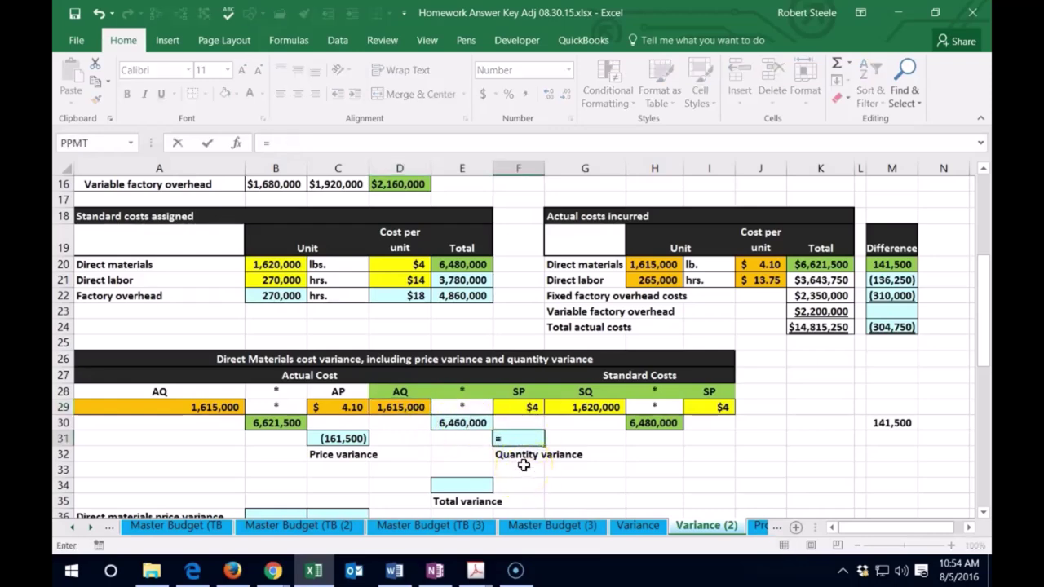
key(Right)
key(Right)
key(Up)
text(-)
key(Left)
key(Up)
key(Return)
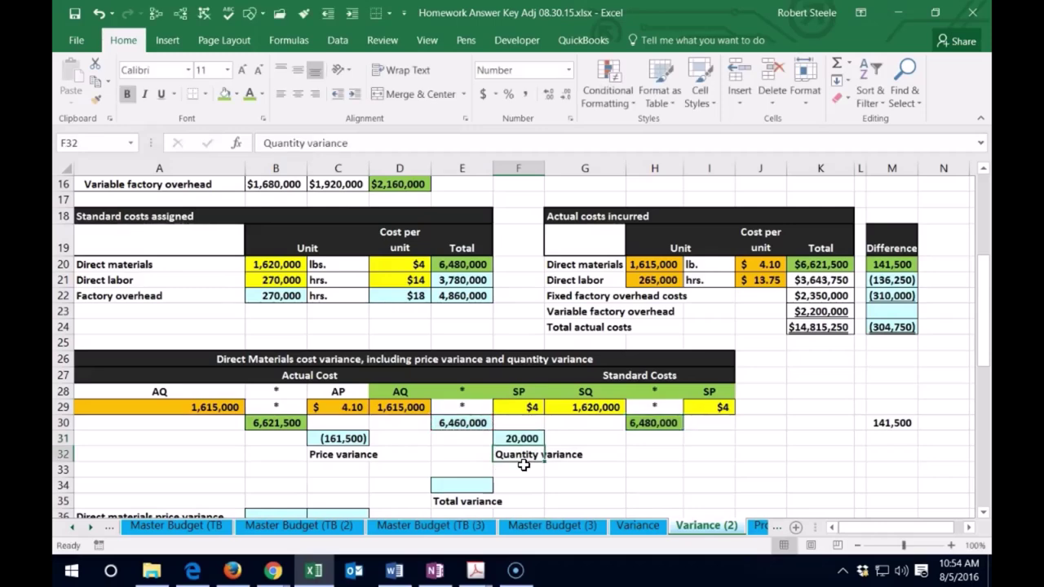
Add the price and quantity variances for the total variance in E34, =C31+F31.
key(Down)
key(Down)
key(Left)
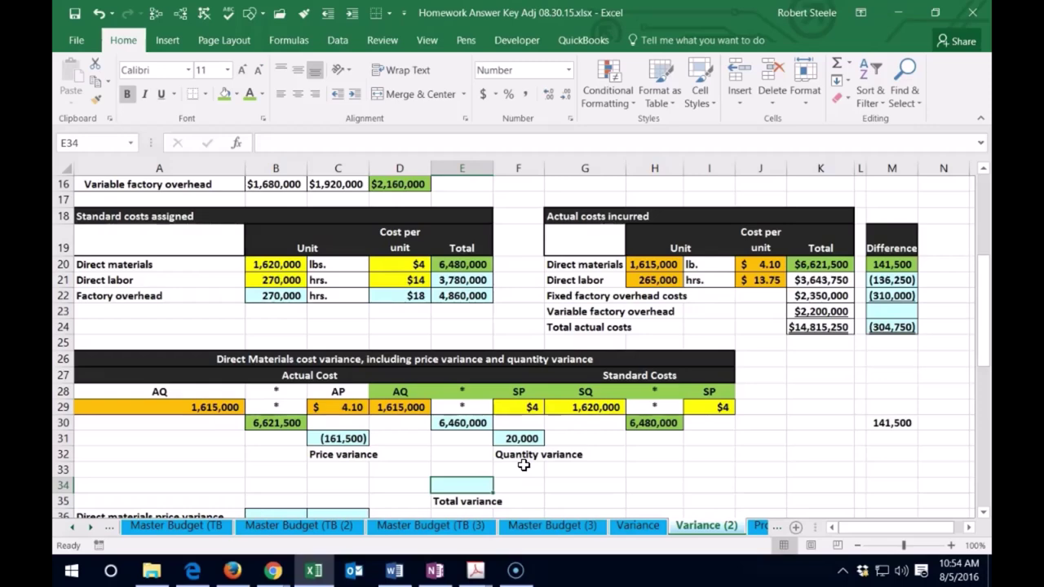
text(=)
key(Left)
key(Left)
key(Up)
key(Up)
key(Up)
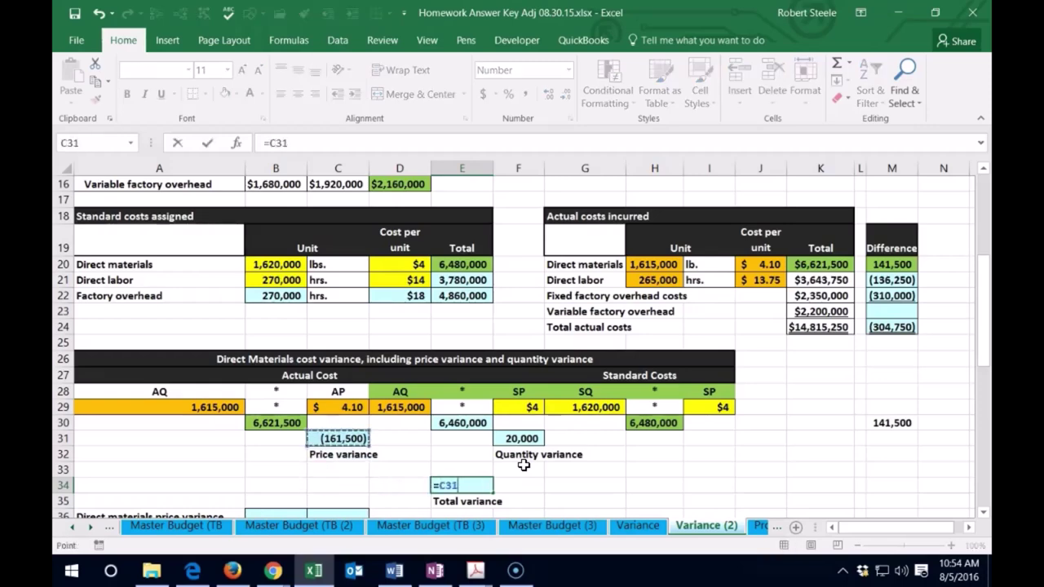
text(+)
key(Up)
key(Up)
key(Up)
key(Right)
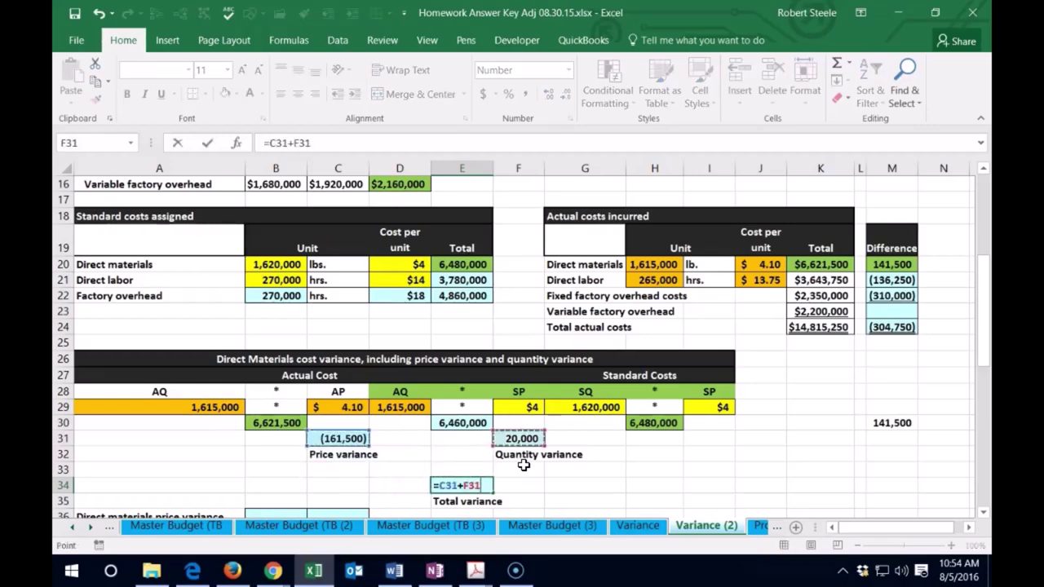
key(Return)
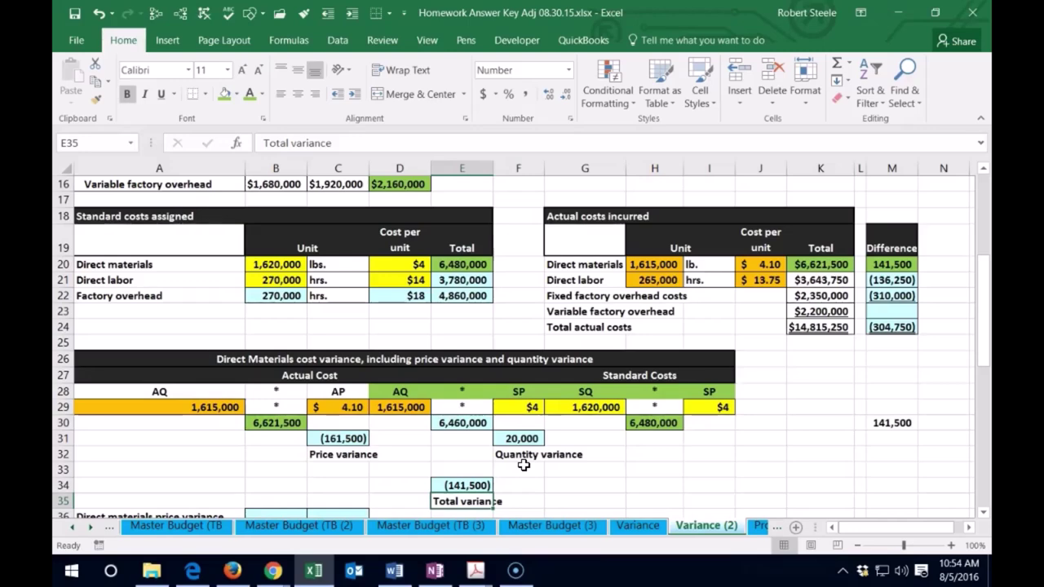
Check the total variance against the differences in M30 and M20, and review the prices and quantities behind the two component variances.
click(892, 422)
click(893, 264)
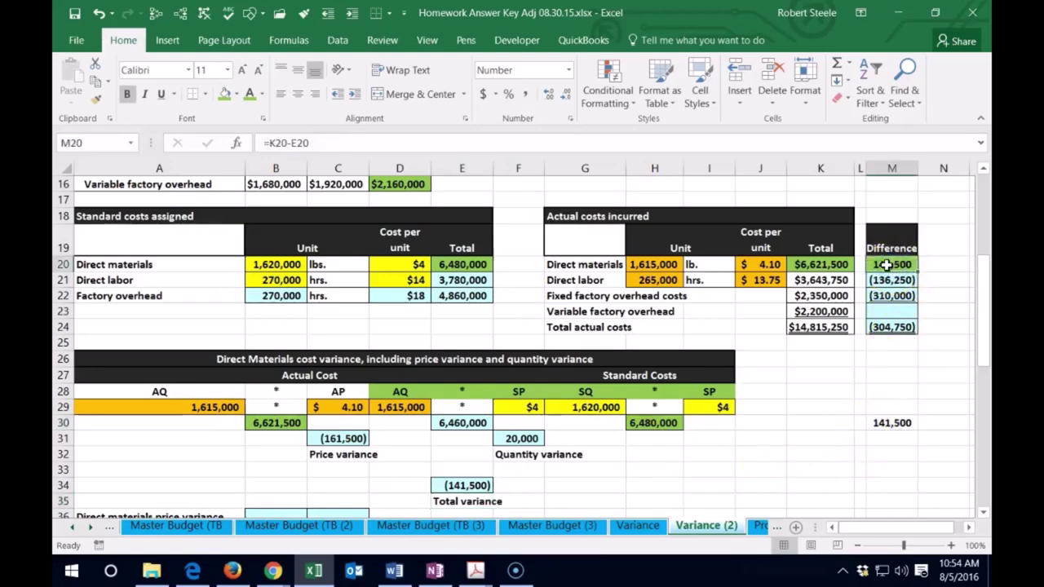
click(620, 503)
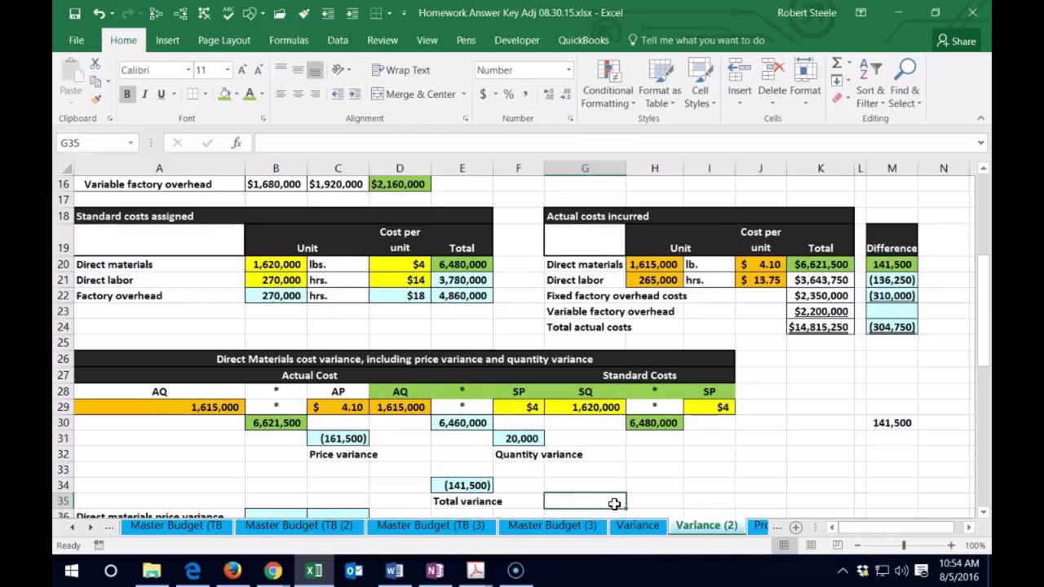
click(344, 437)
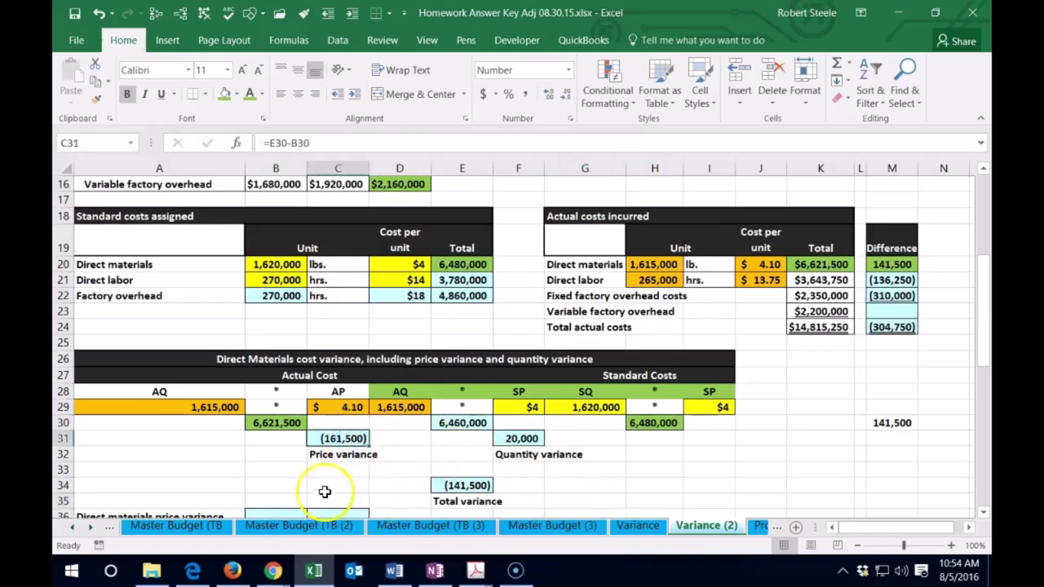
click(343, 407)
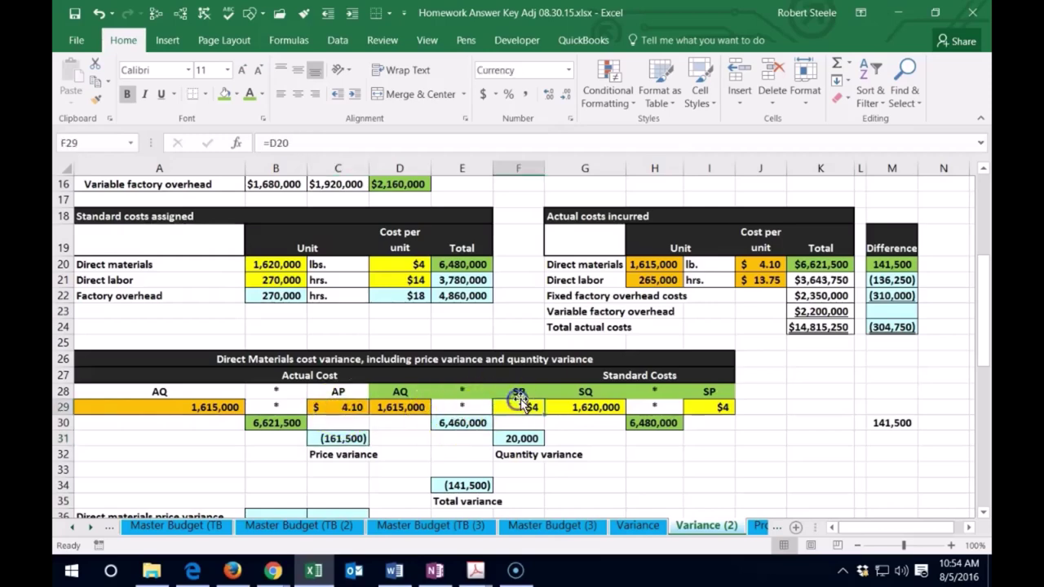
click(518, 439)
click(406, 401)
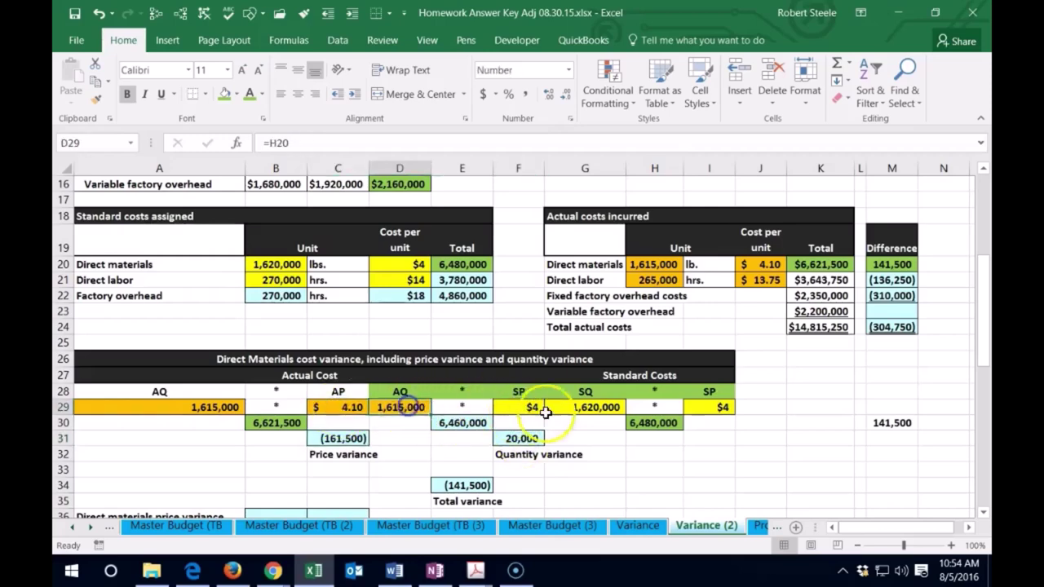
click(586, 407)
Link the direct materials price variance in B36 to C31 and mark it U in C36.
scroll(588, 438, down, 2)
scroll(589, 438, down, 1)
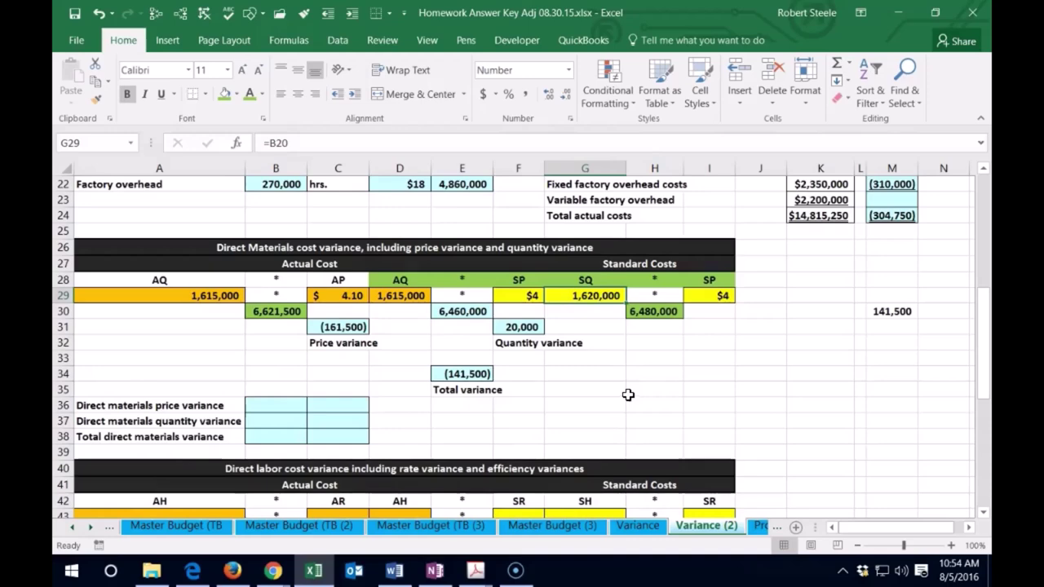
click(281, 403)
text(=)
key(Up)
key(Up)
key(Up)
key(Up)
key(Right)
key(Up)
key(Return)
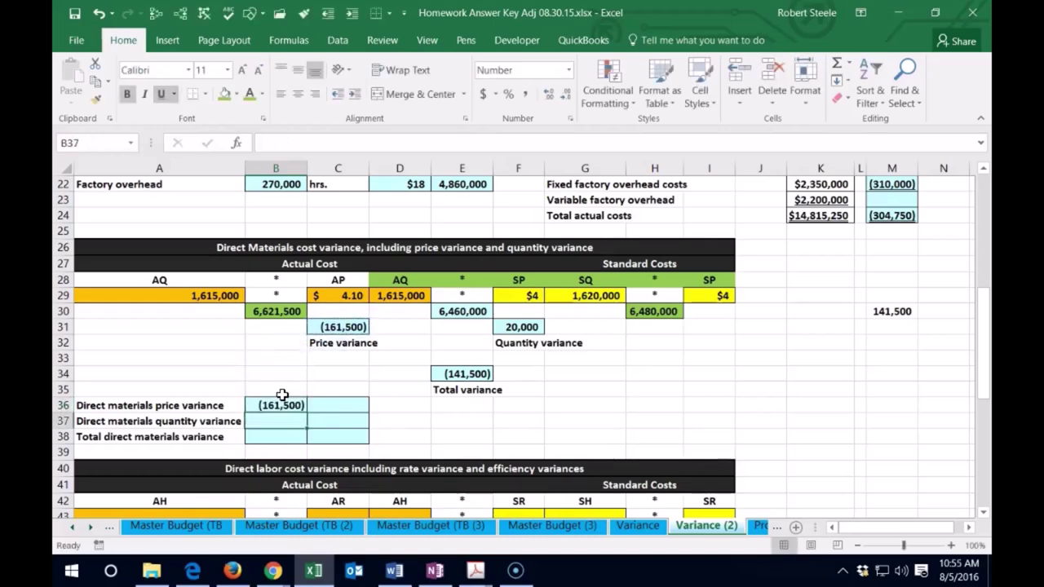
key(Right)
key(Up)
text(U)
key(Return)
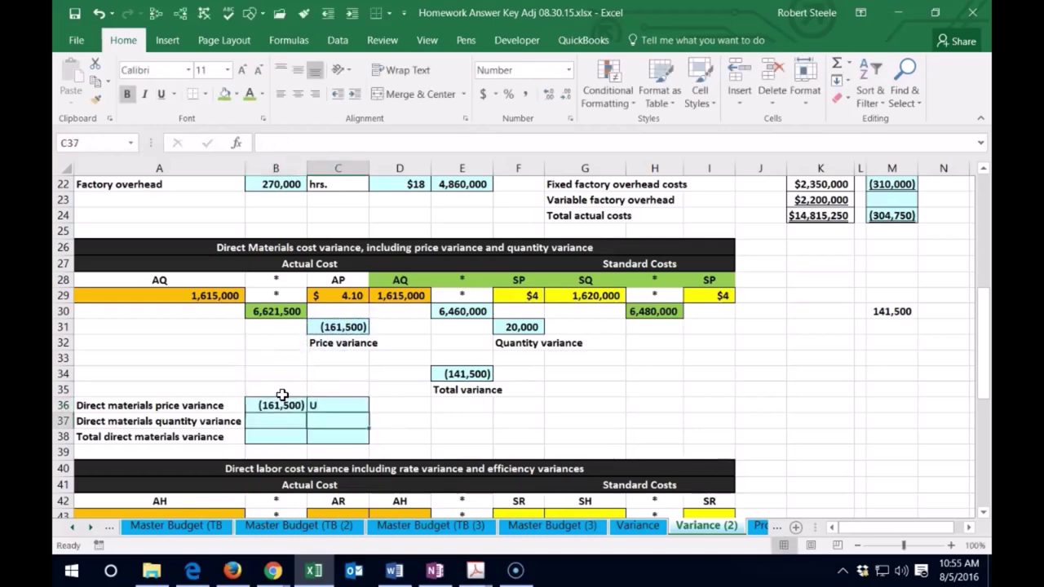
Link the direct materials quantity variance in B37 to F31 and mark it F in C37.
key(Left)
text(=)
key(Right)
key(Right)
key(Right)
key(Up)
key(Up)
key(Up)
key(Up)
key(Up)
key(Right)
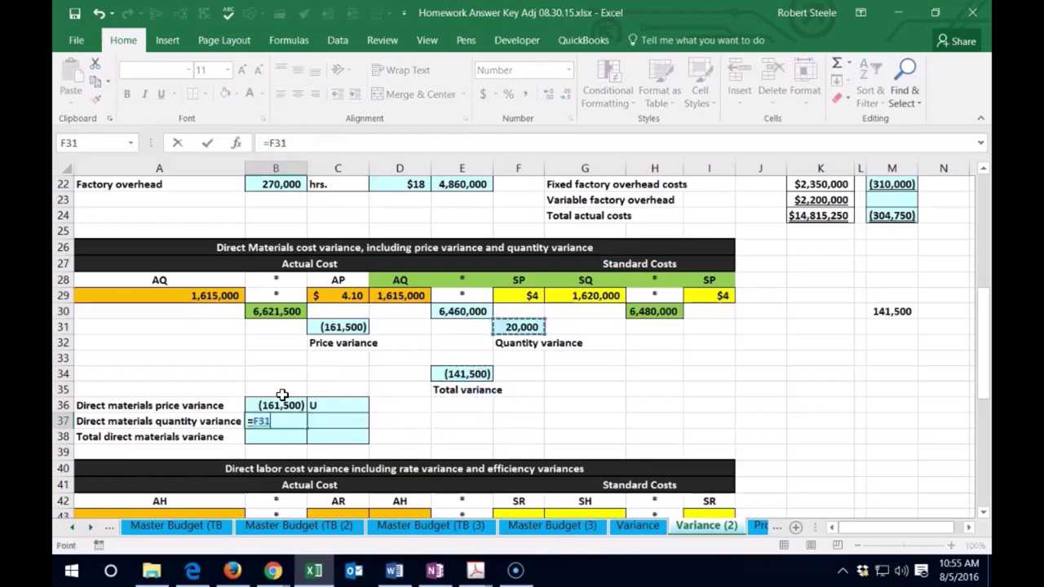
key(Tab)
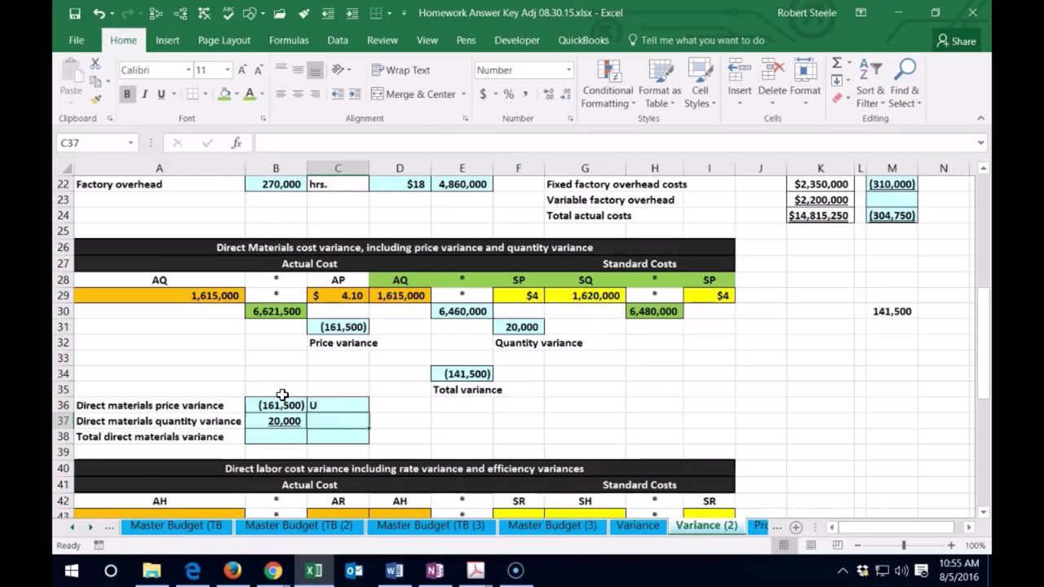
text(F)
key(Return)
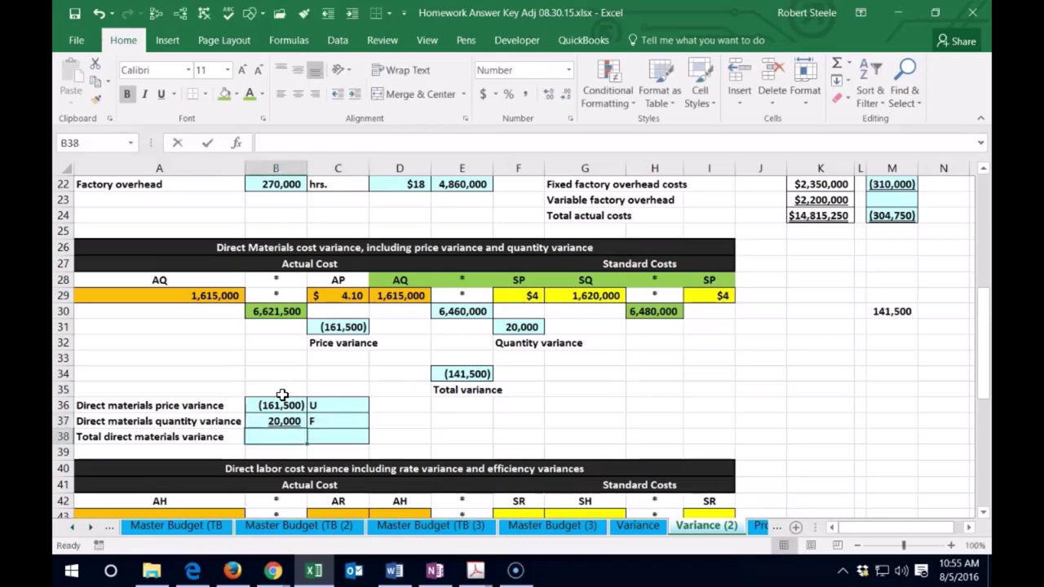
Calculate the total direct materials variance in B38 as +B36+B37 and mark it U in C38.
text(+)
key(Up)
key(Up)
text(+)
key(Up)
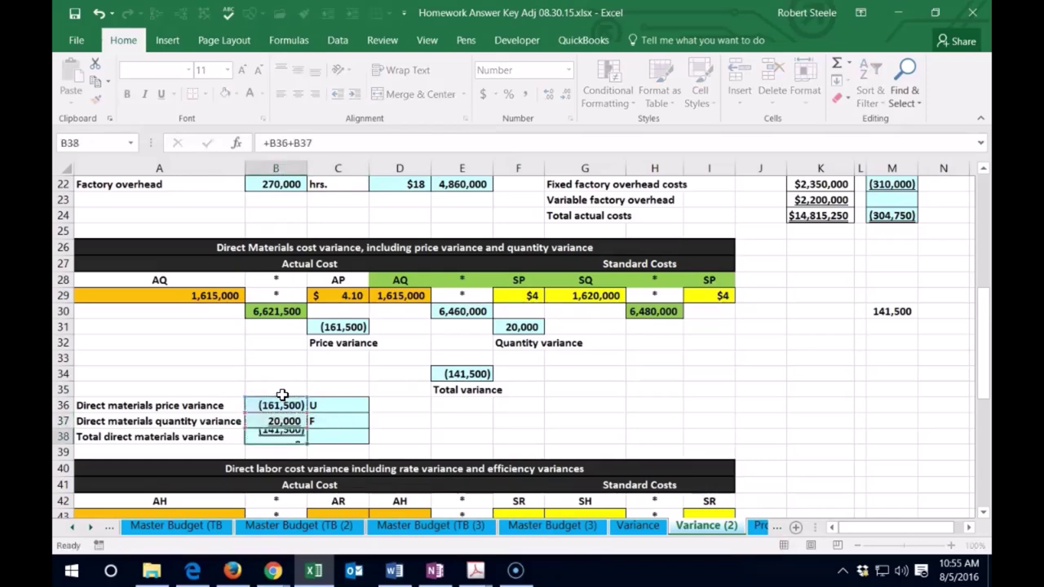
key(Tab)
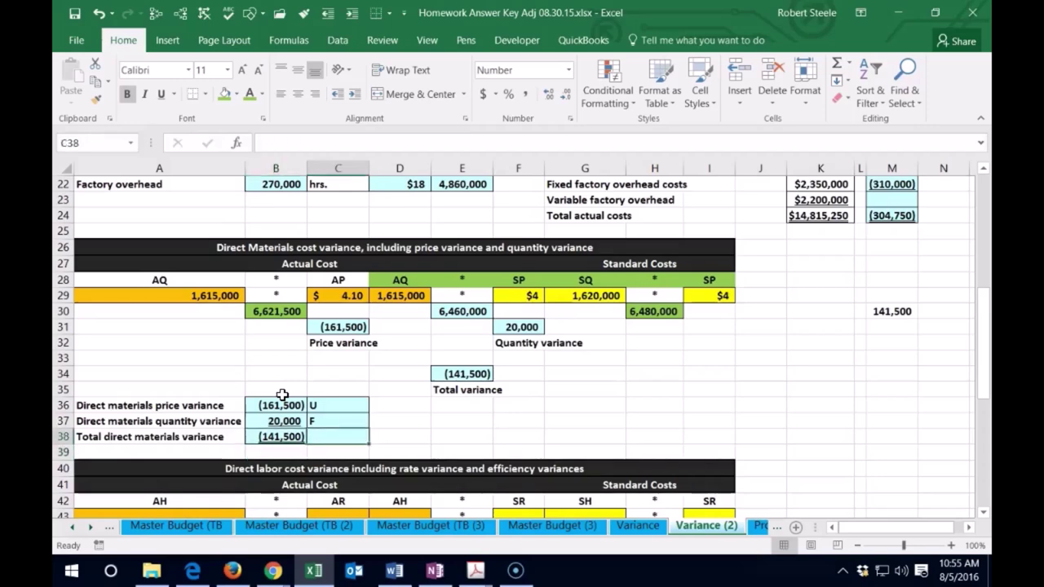
text(U)
key(Return)
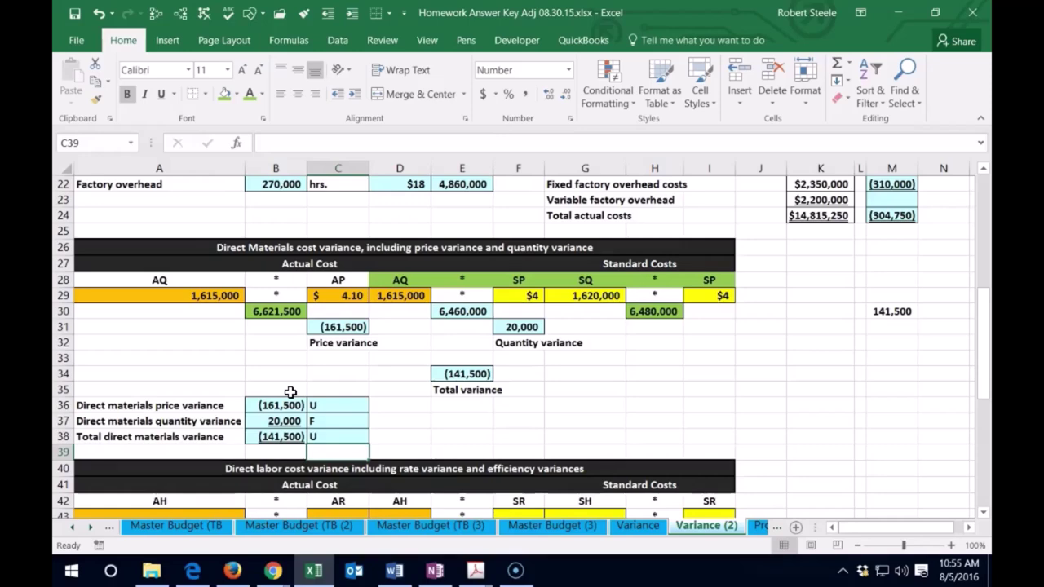
Review the price variance formula in C31.
click(339, 326)
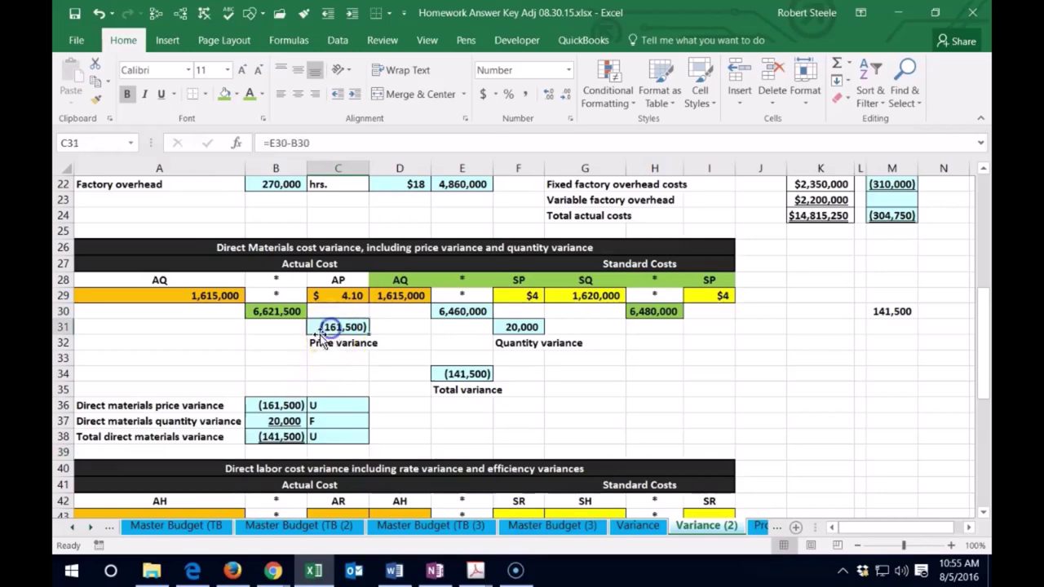